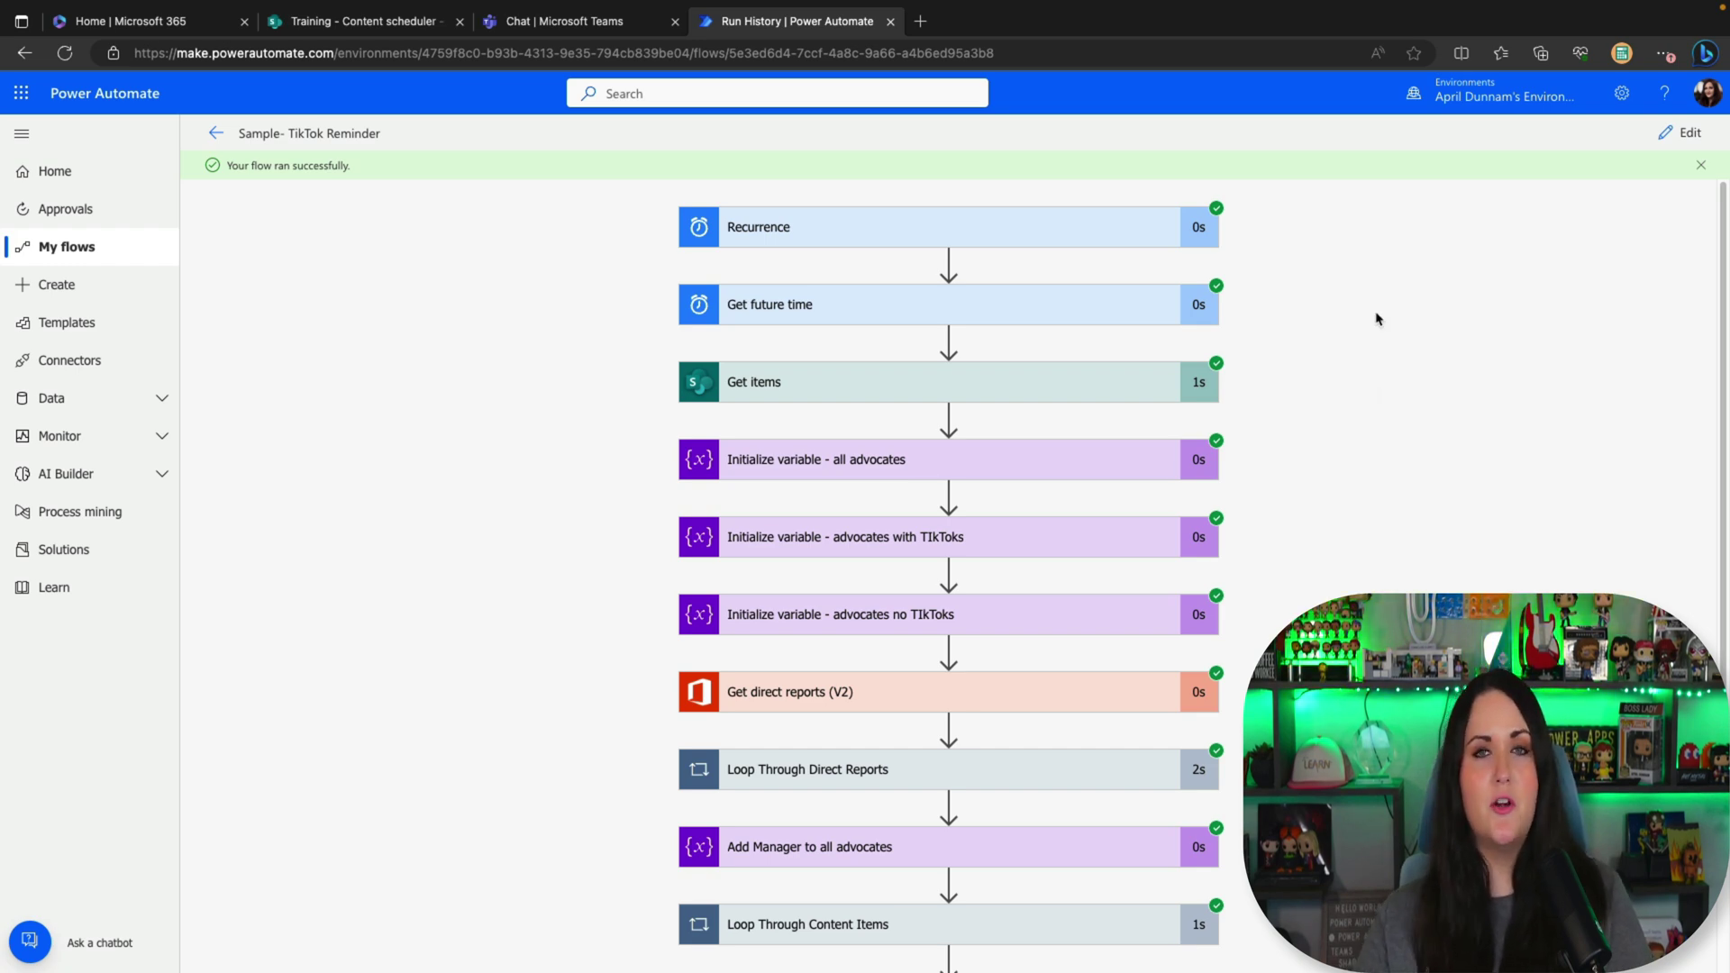
# Step: Go to the Home page from the left navigation in the new Power Automate tab
pyautogui.click(83, 176)
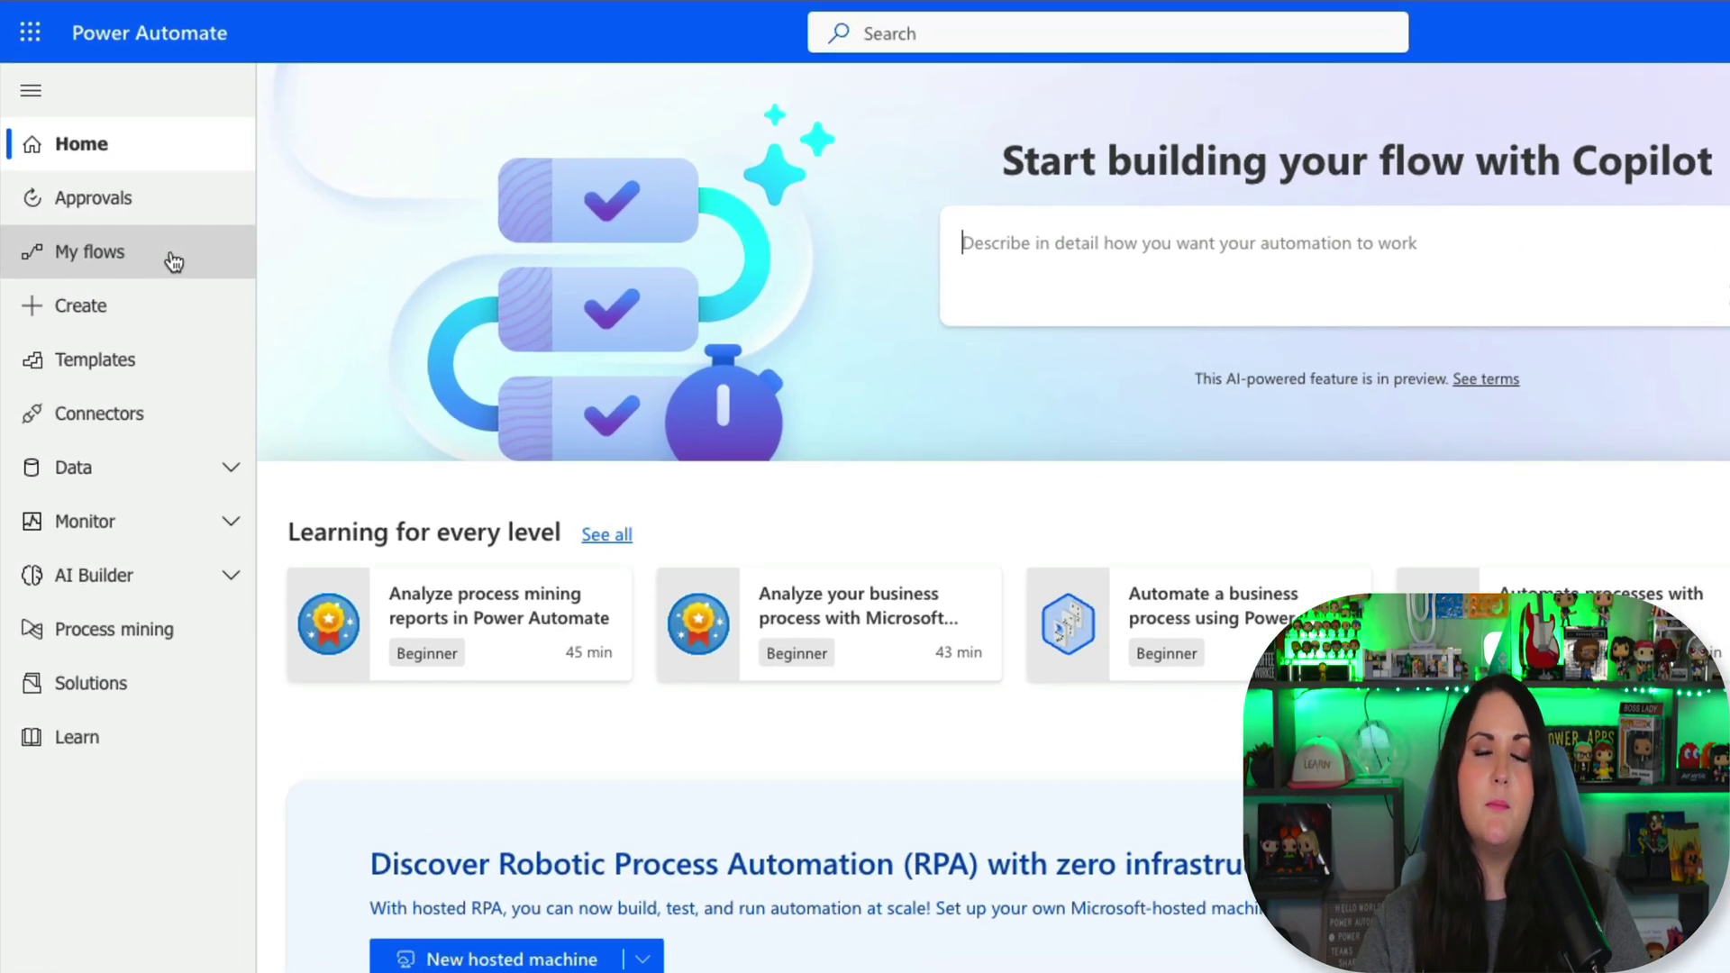
# Step: From My flows, start a new scheduled cloud flow and collapse its weekly Friday 9:00 Recurrence trigger
pyautogui.click(168, 260)
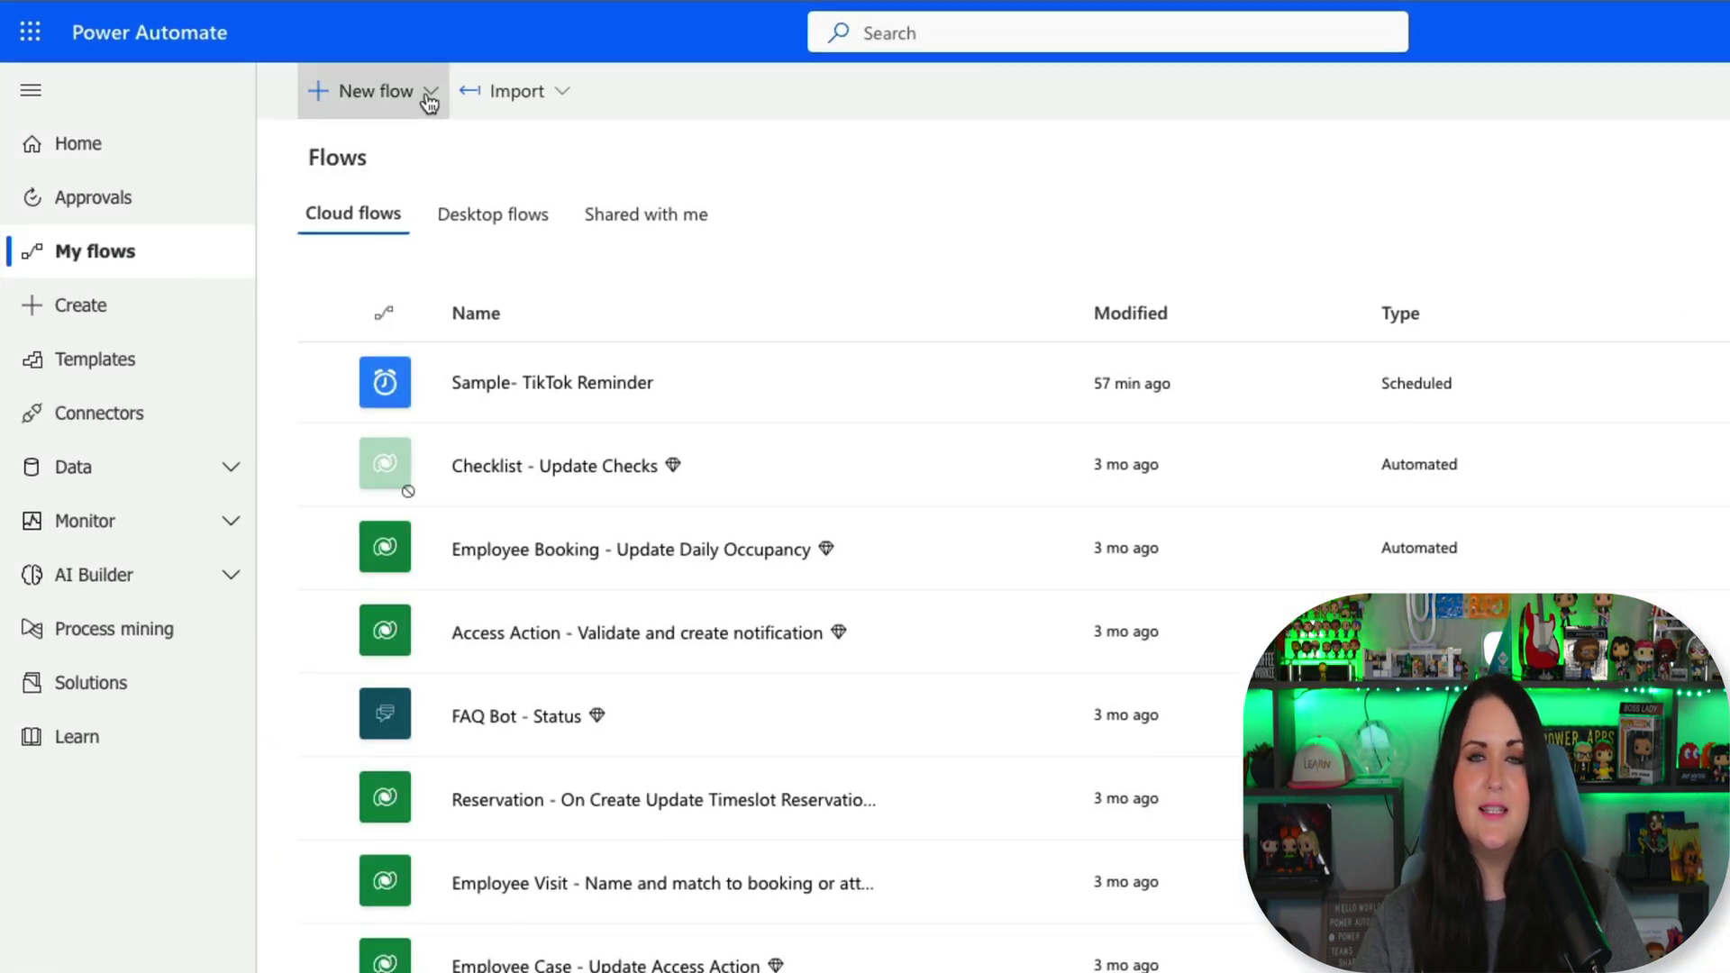
pyautogui.click(429, 96)
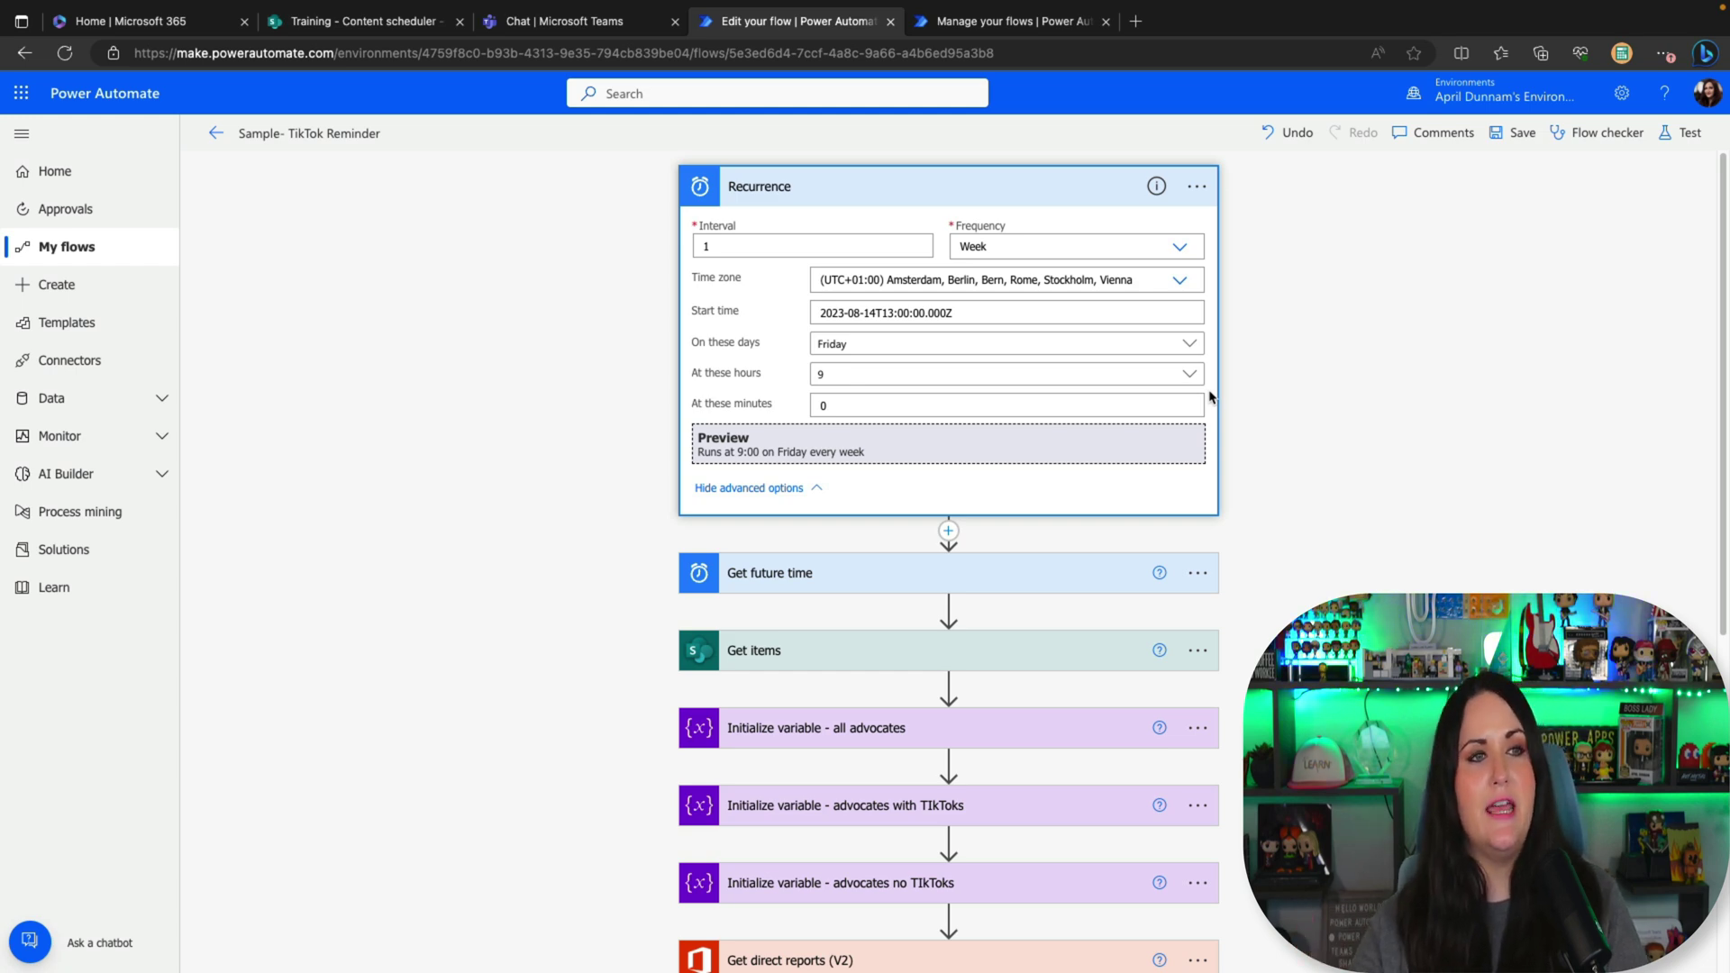
pyautogui.click(946, 186)
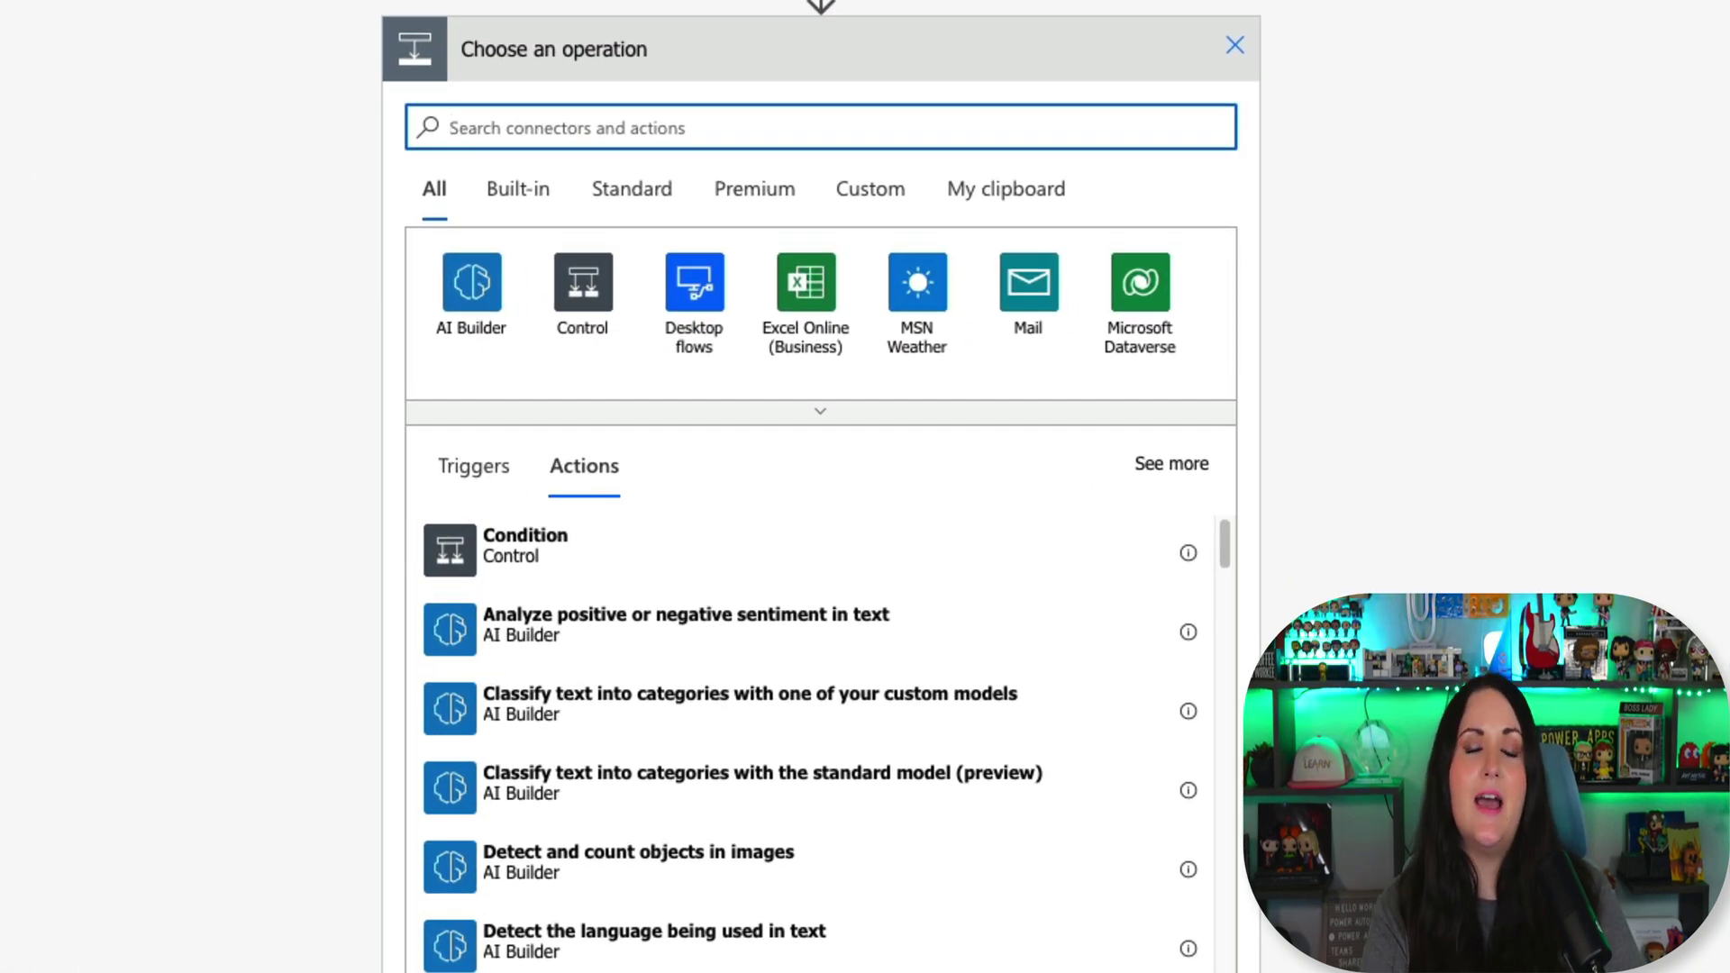
# Step: Search 'date time' and add Get future time after Recurrence with a 7-Day interval
pyautogui.write('date time')
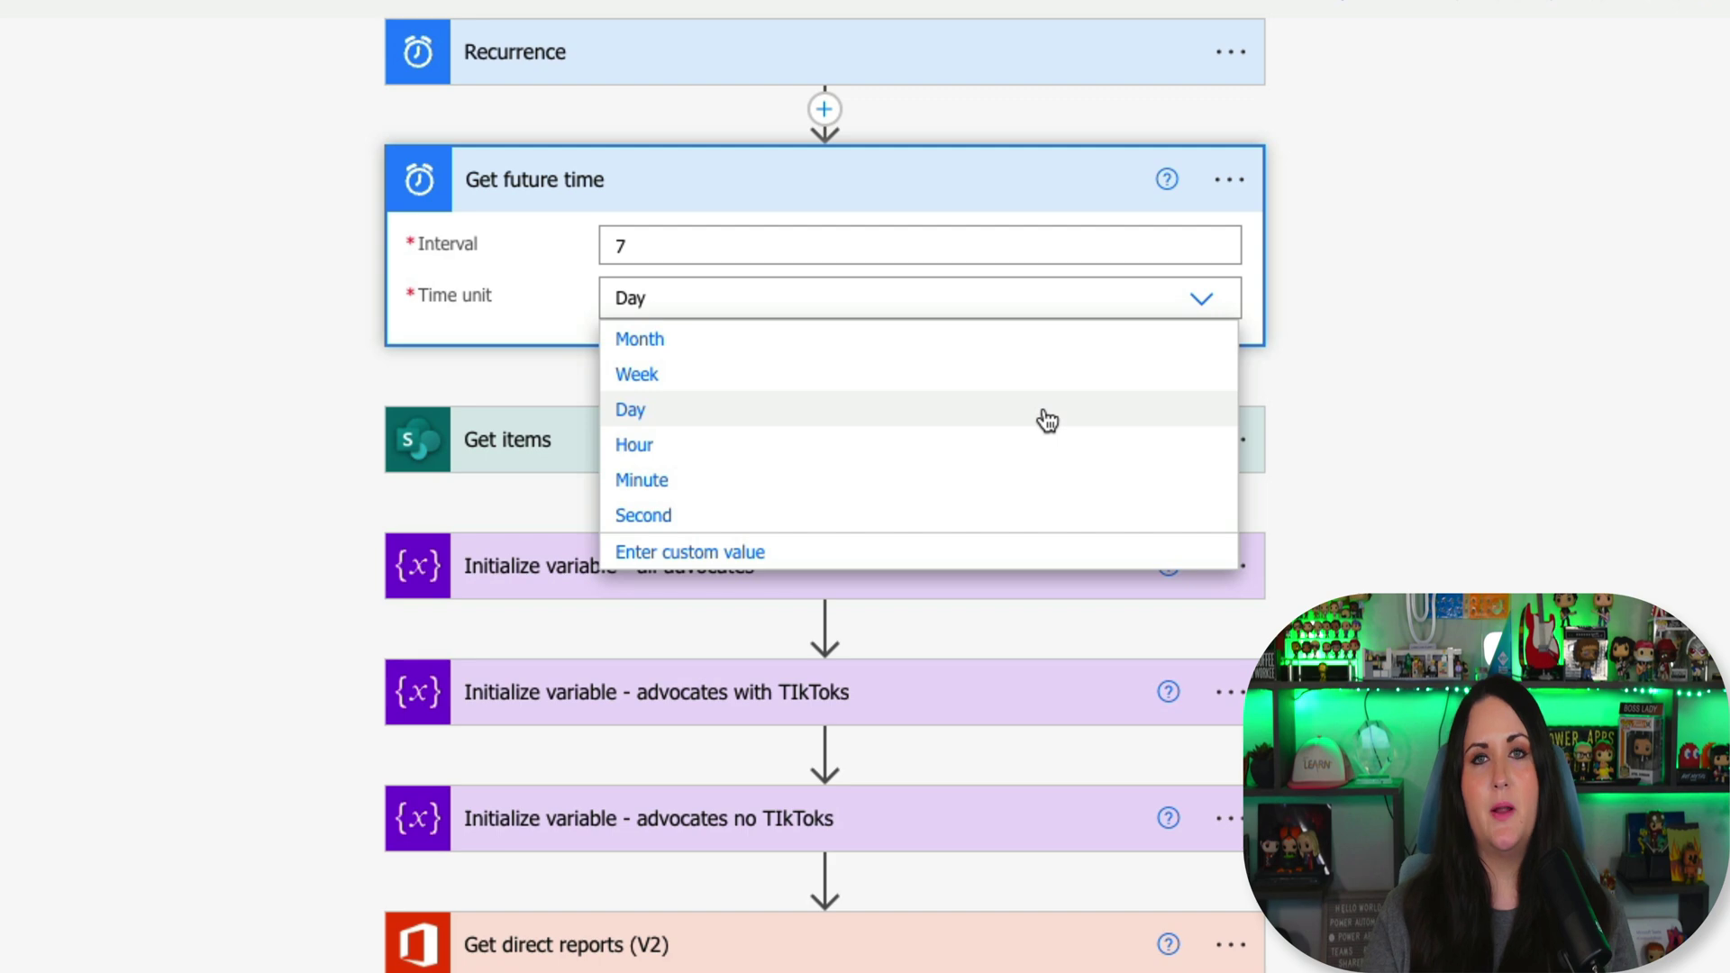
# Step: Set Get items on the Content scheduler list to filter DraftDueBy le 'Future time'
pyautogui.click(999, 168)
pyautogui.click(949, 440)
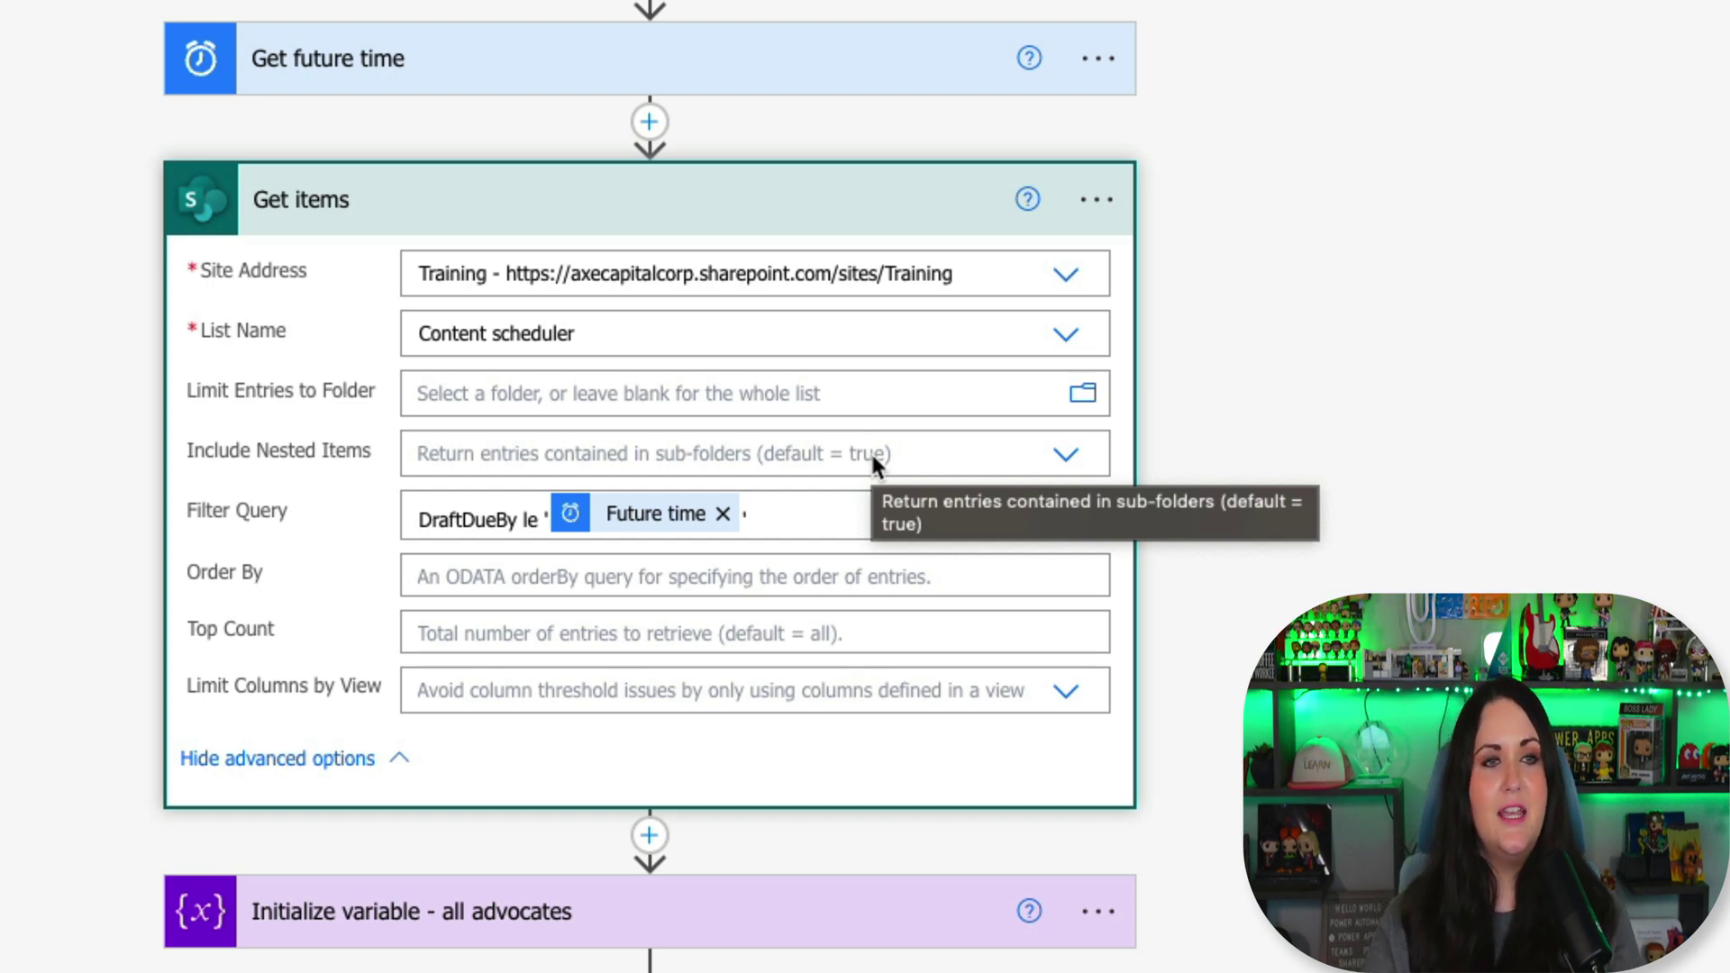
pyautogui.click(879, 509)
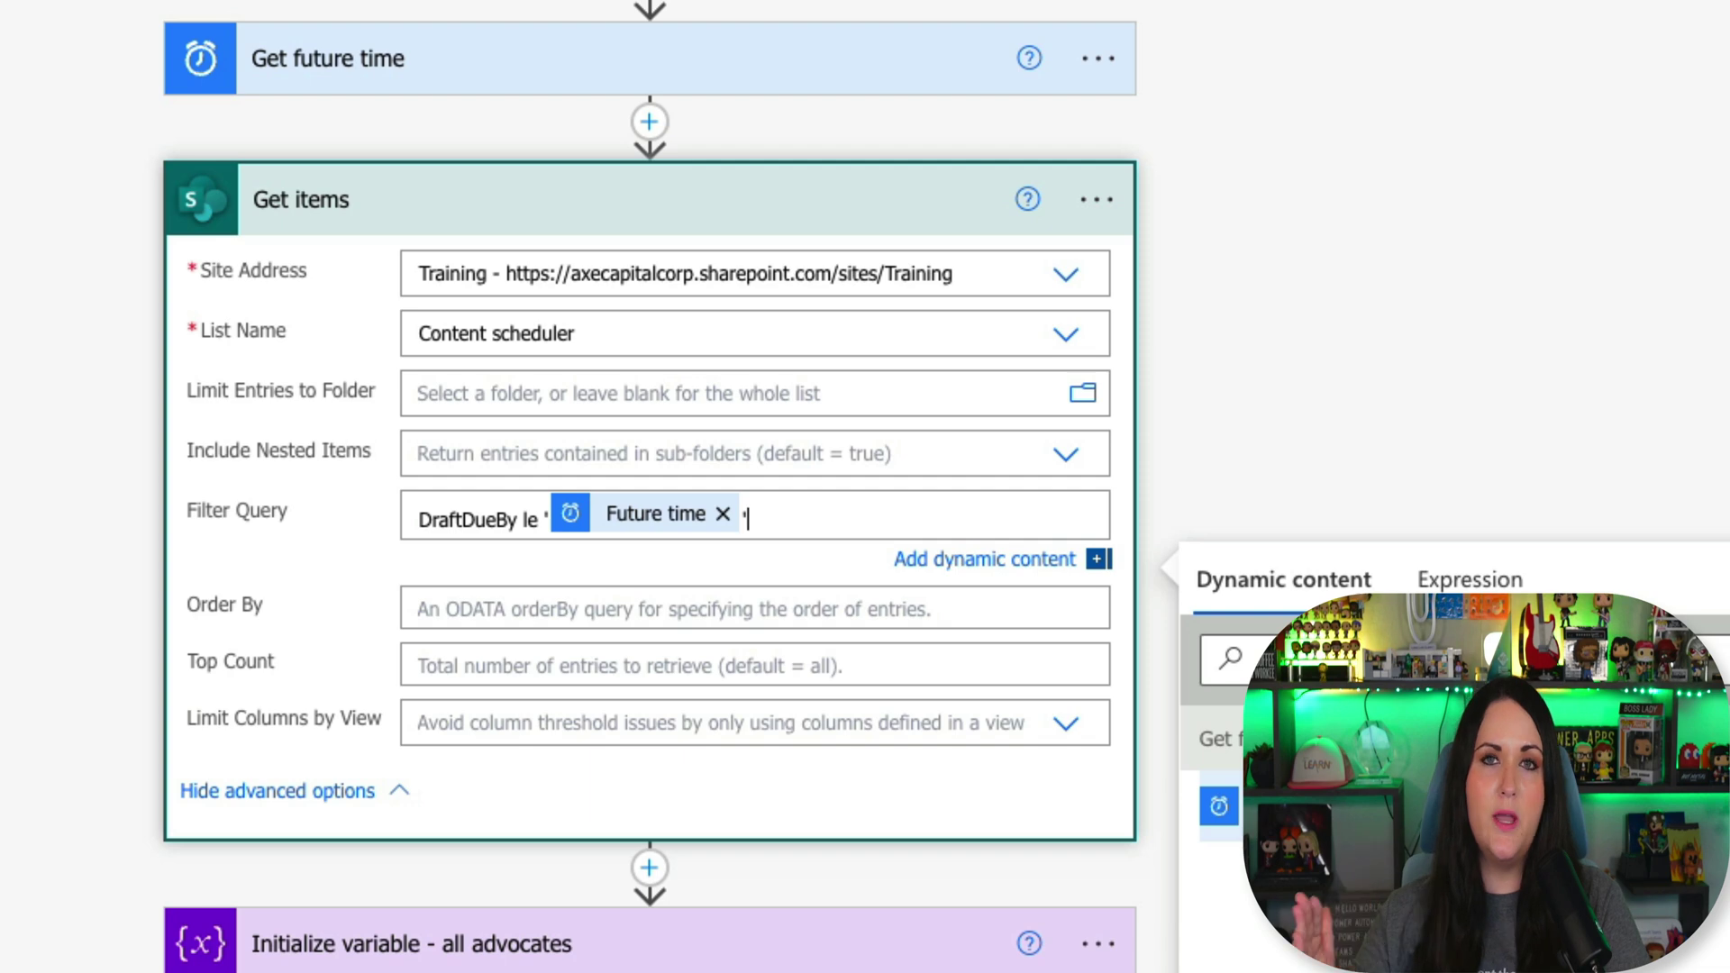
# Step: Initialize Array variables varAllAdvocates, varAdvocatesWithTikToks and varAdvocatesNoTikTok after Get items
pyautogui.click(859, 220)
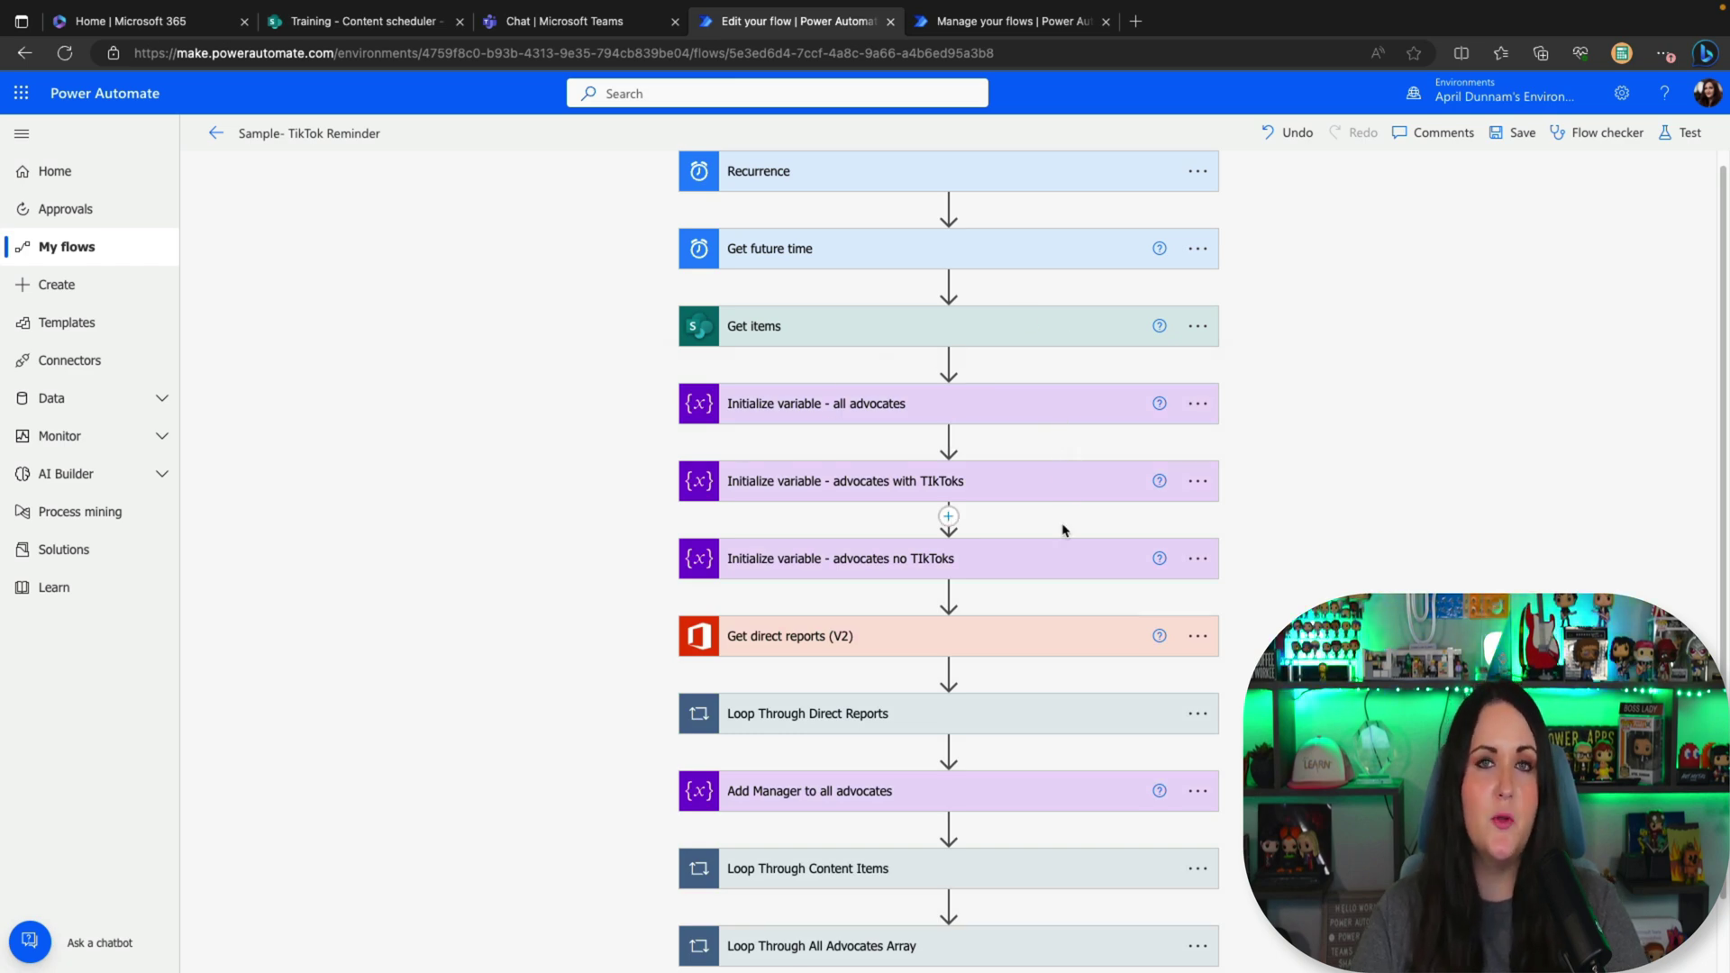
pyautogui.click(901, 404)
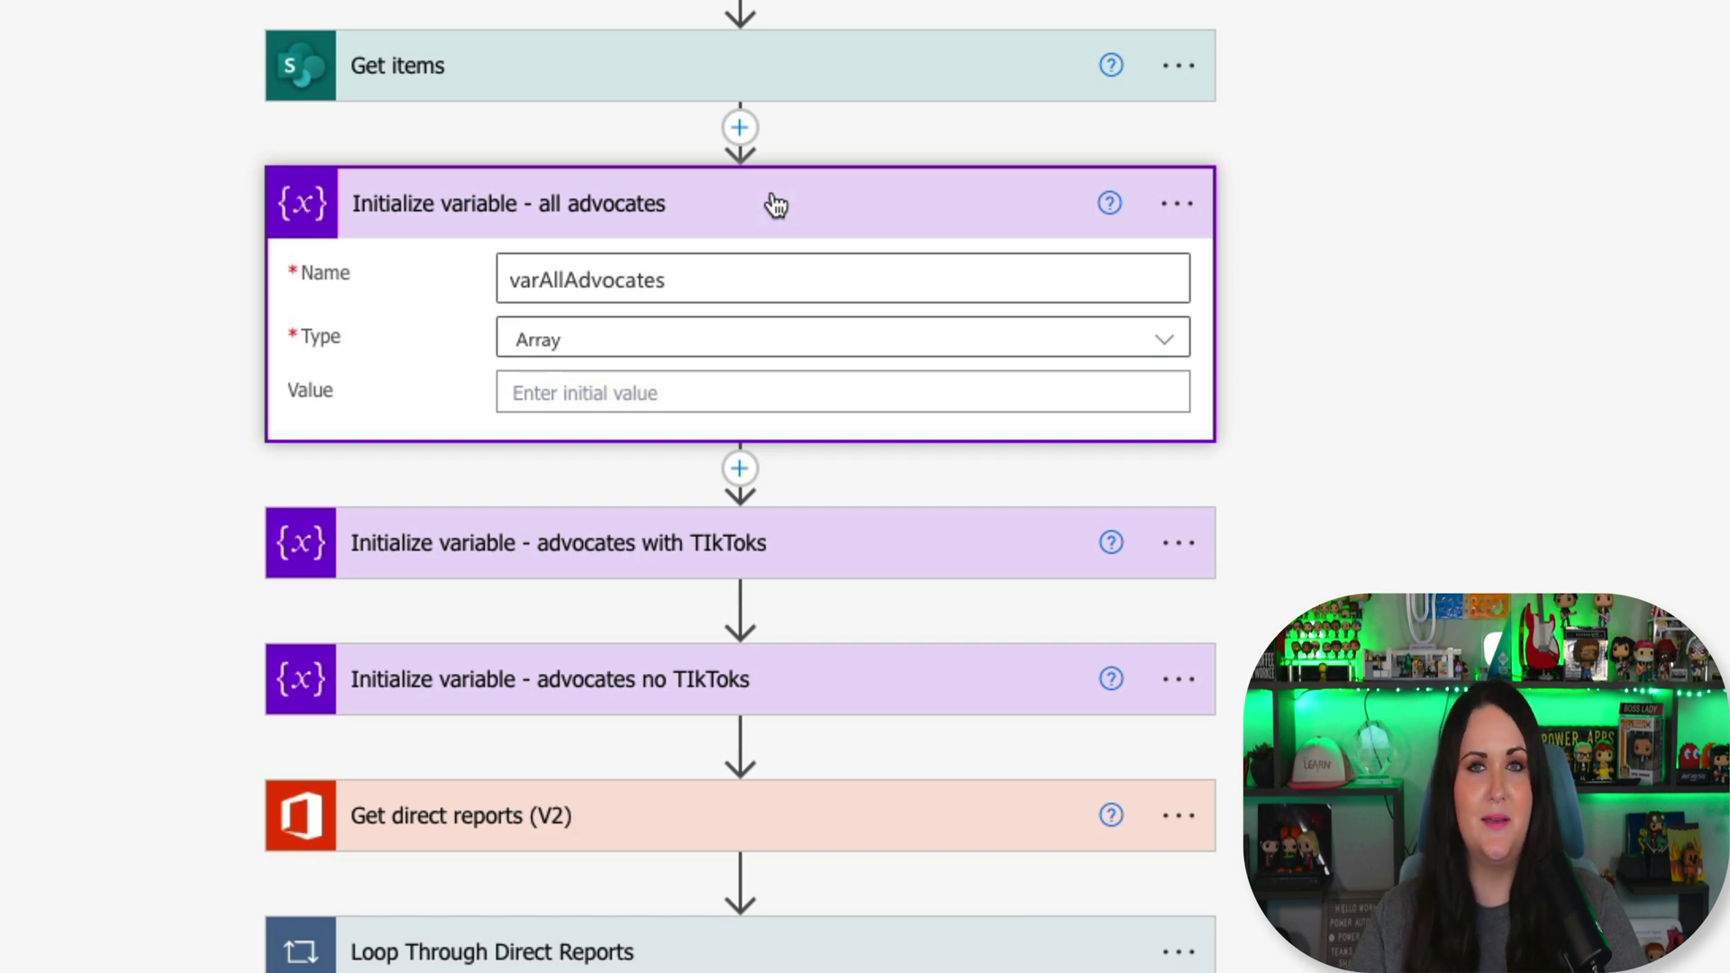
pyautogui.click(918, 545)
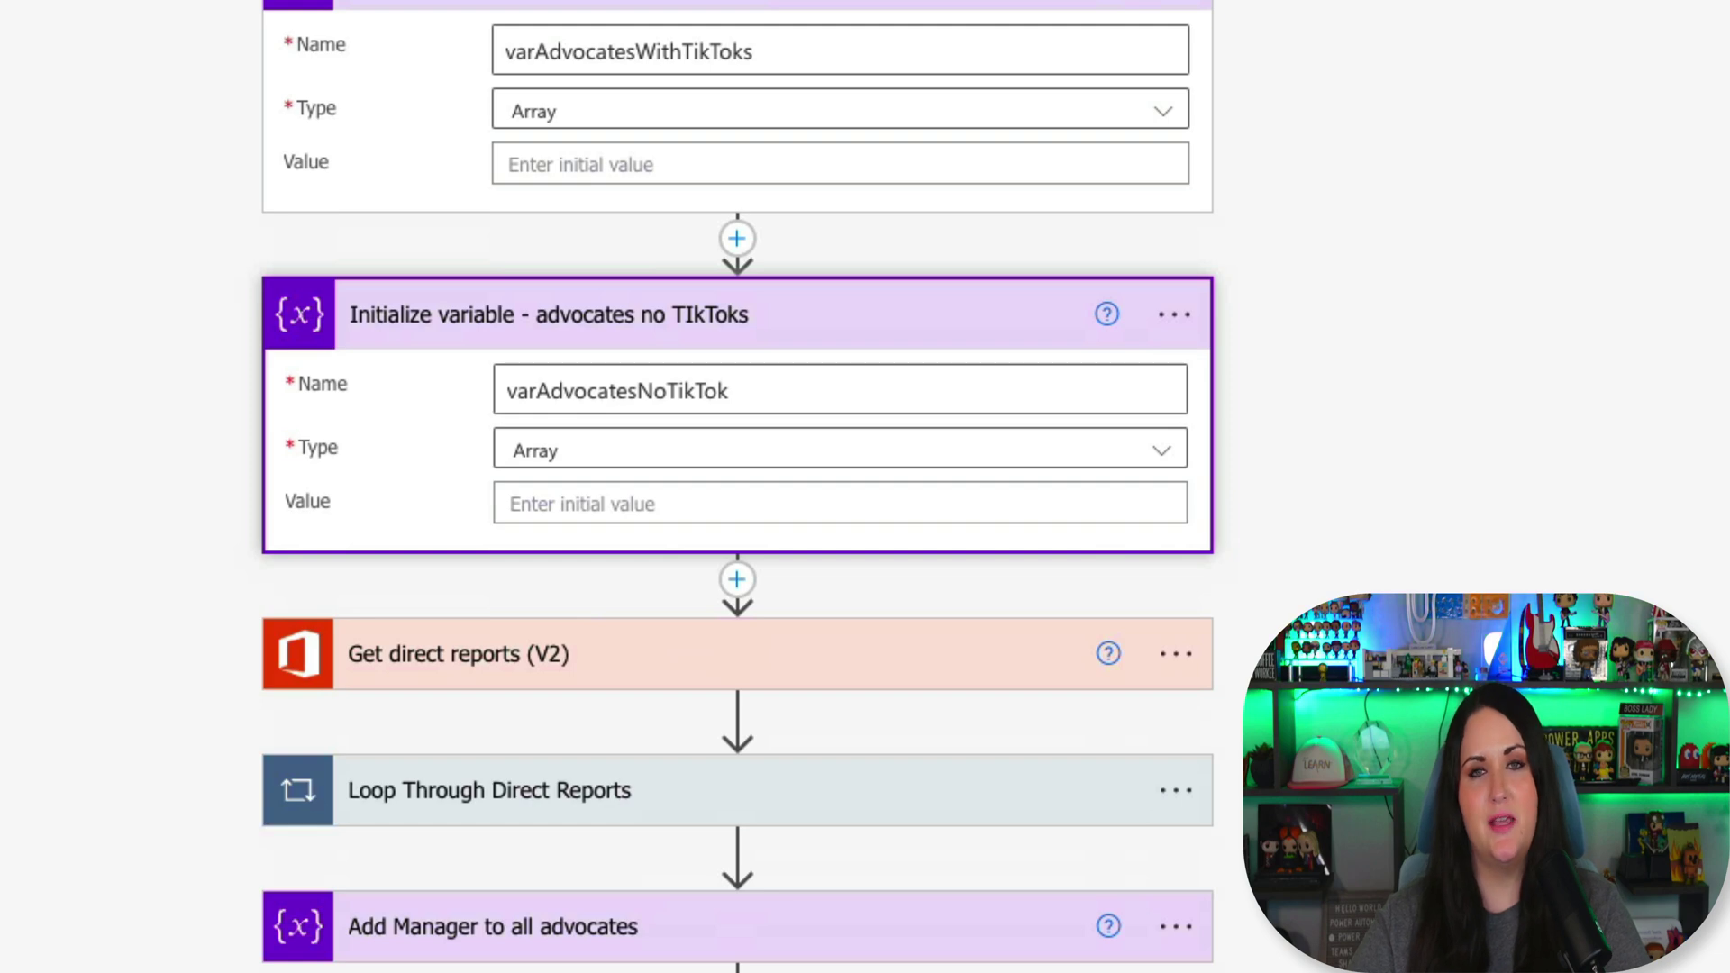
# Step: Fill Get direct reports (V2) User (UPN) with the manager's account, then insert a step before the loop
pyautogui.click(1009, 668)
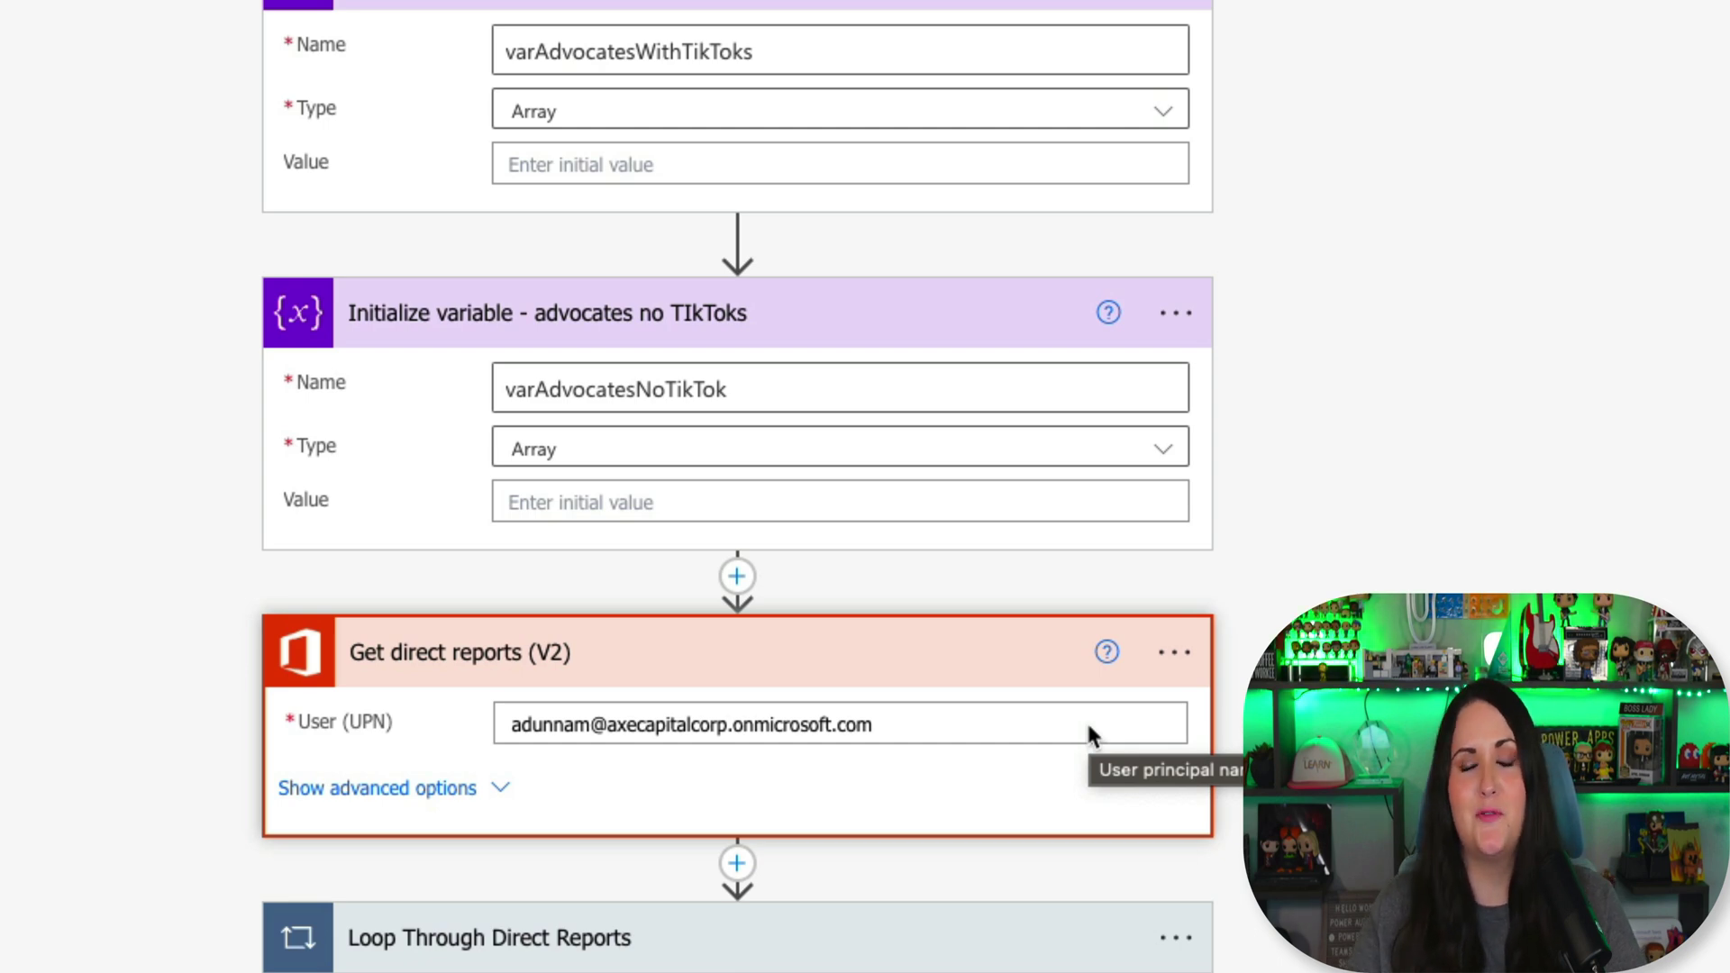
pyautogui.click(945, 942)
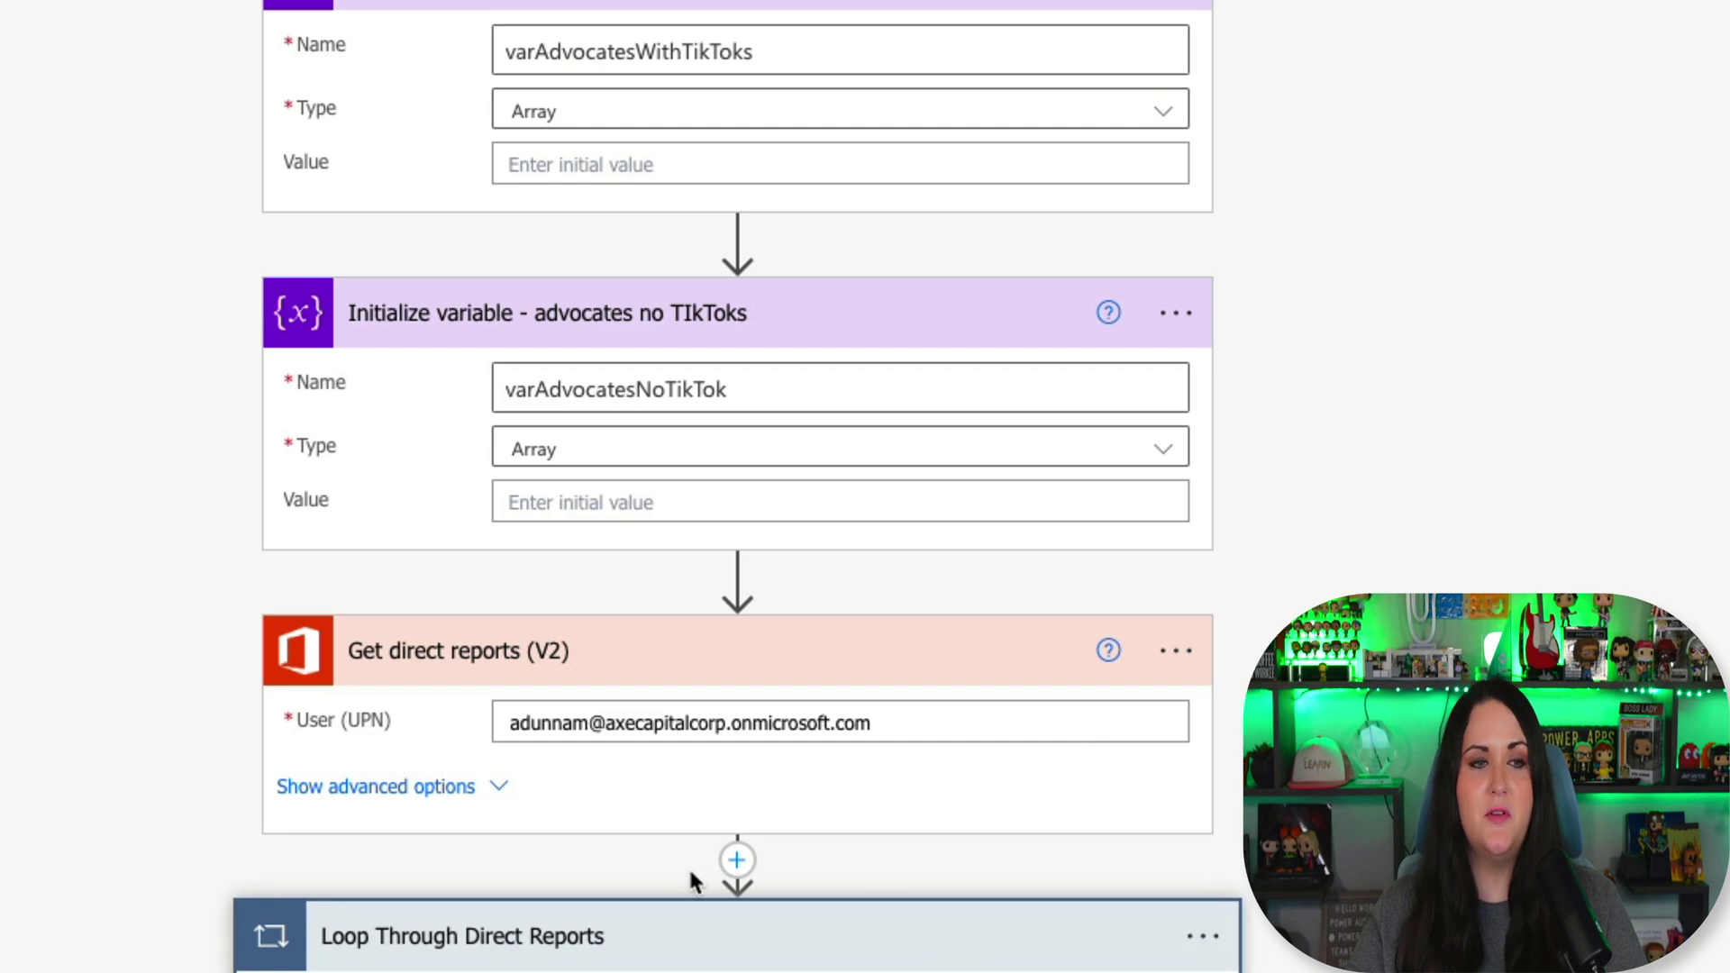
pyautogui.click(737, 861)
# Step: Add an Apply to each loop over the direct reports' value output
pyautogui.click(720, 910)
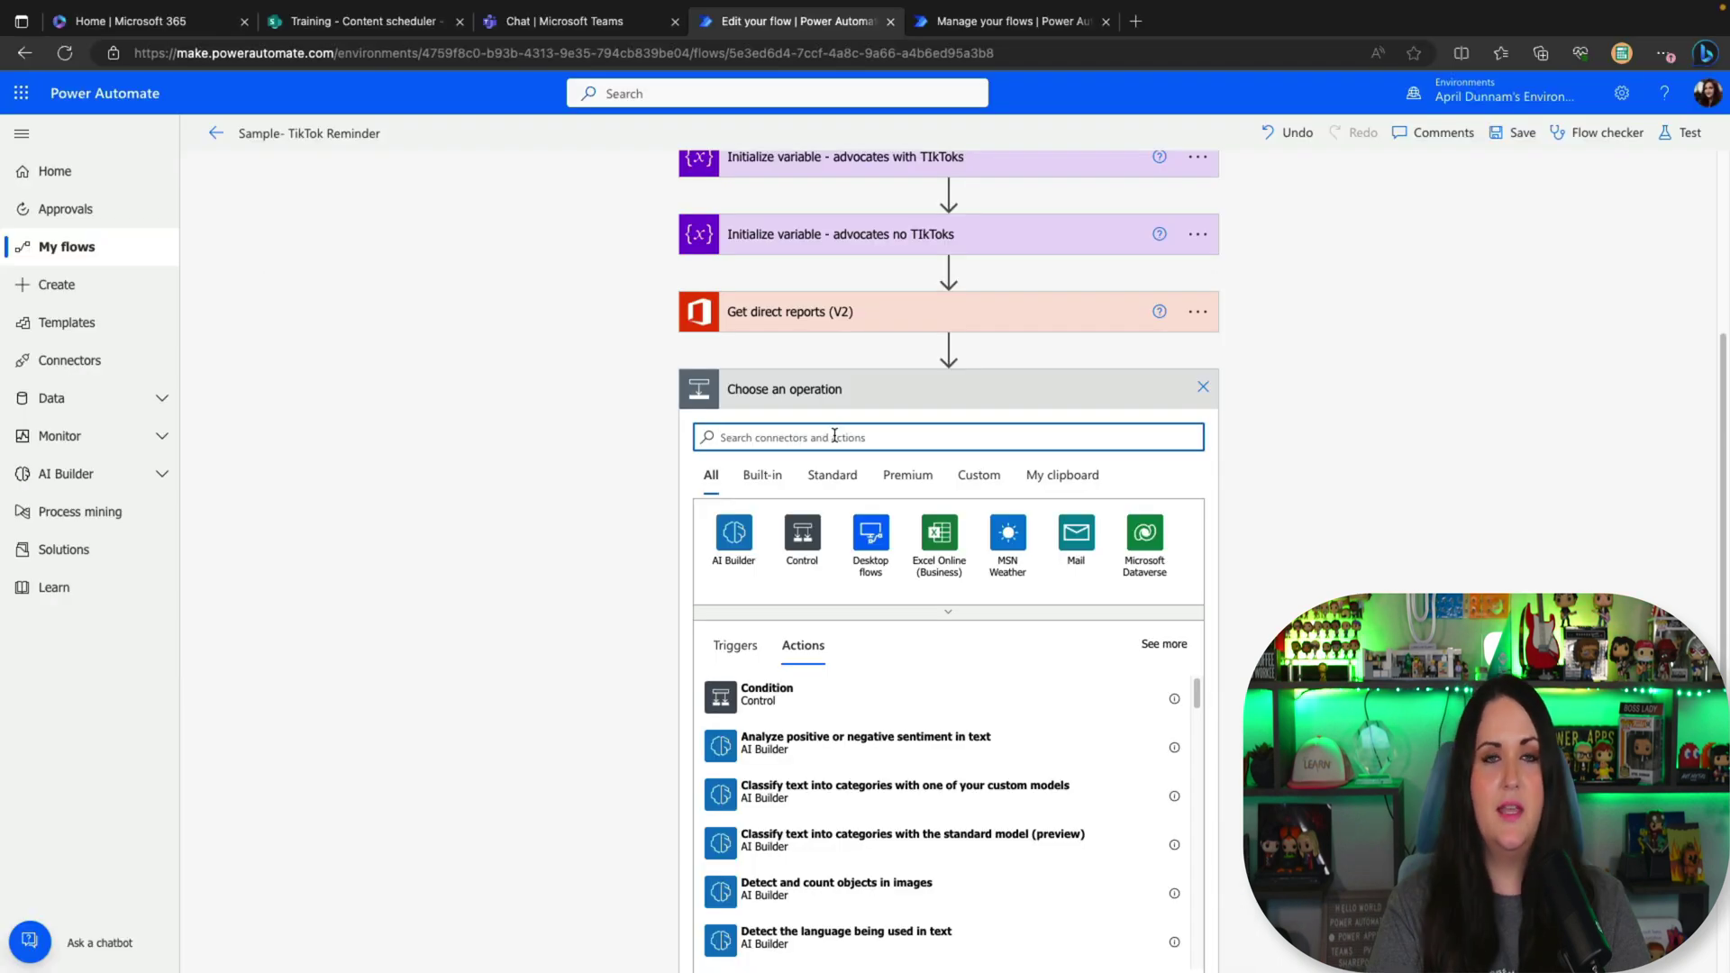
pyautogui.write('apply')
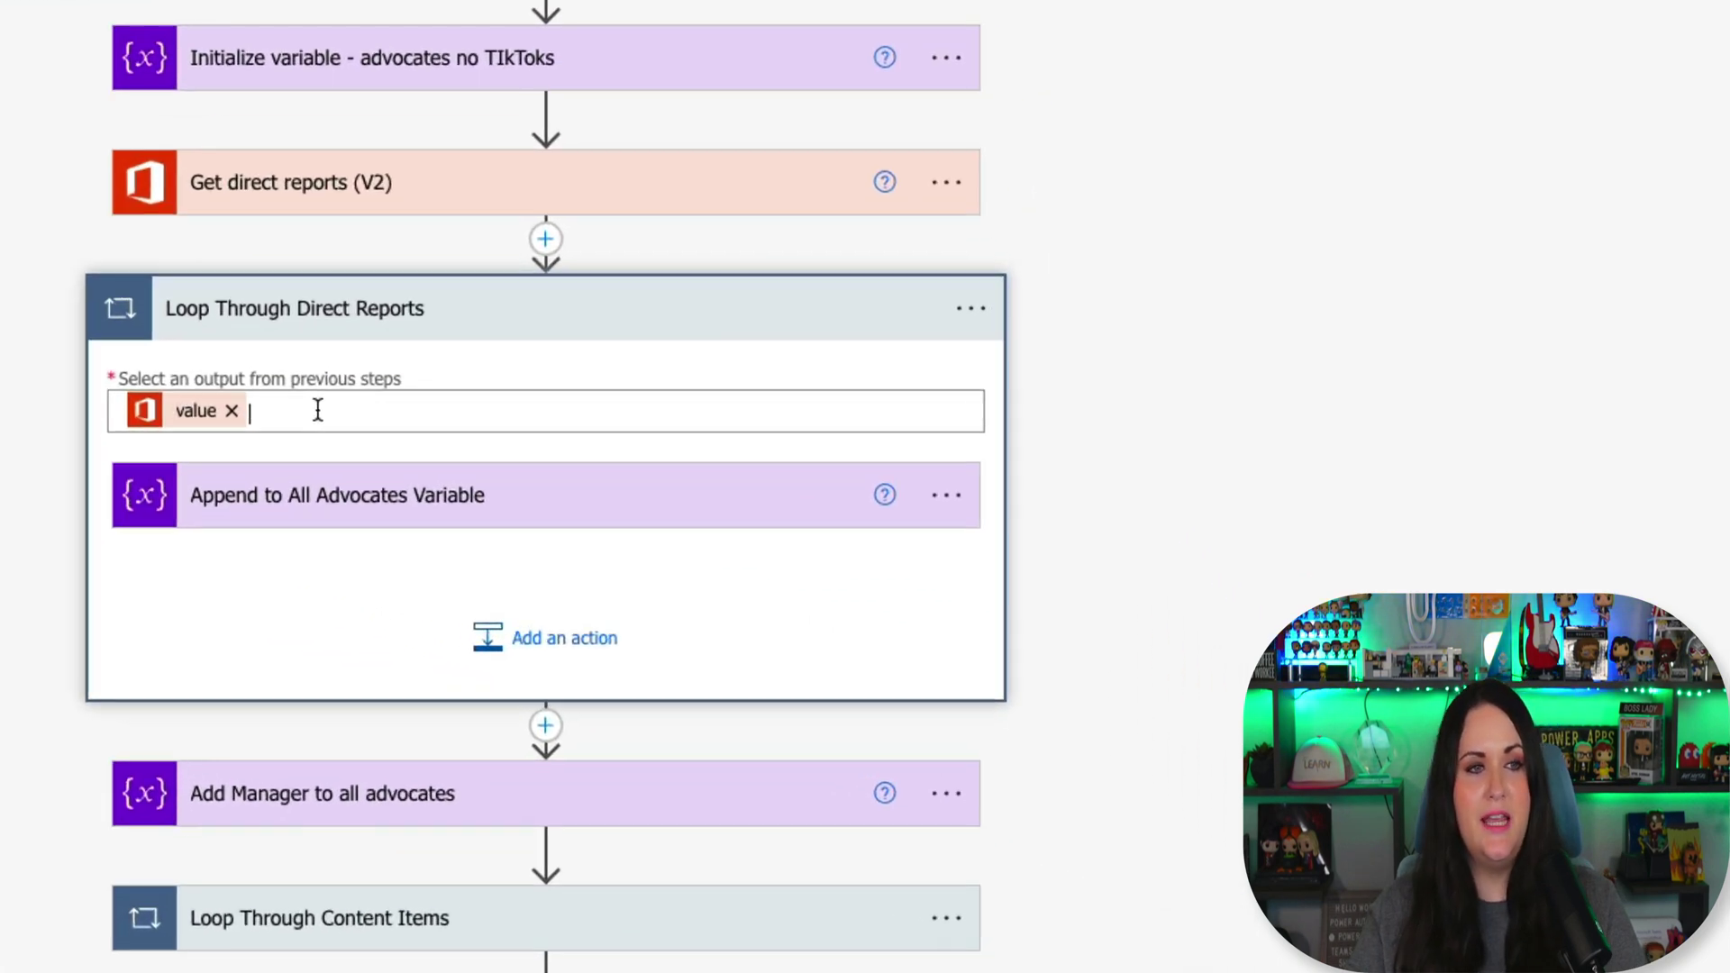
pyautogui.click(312, 405)
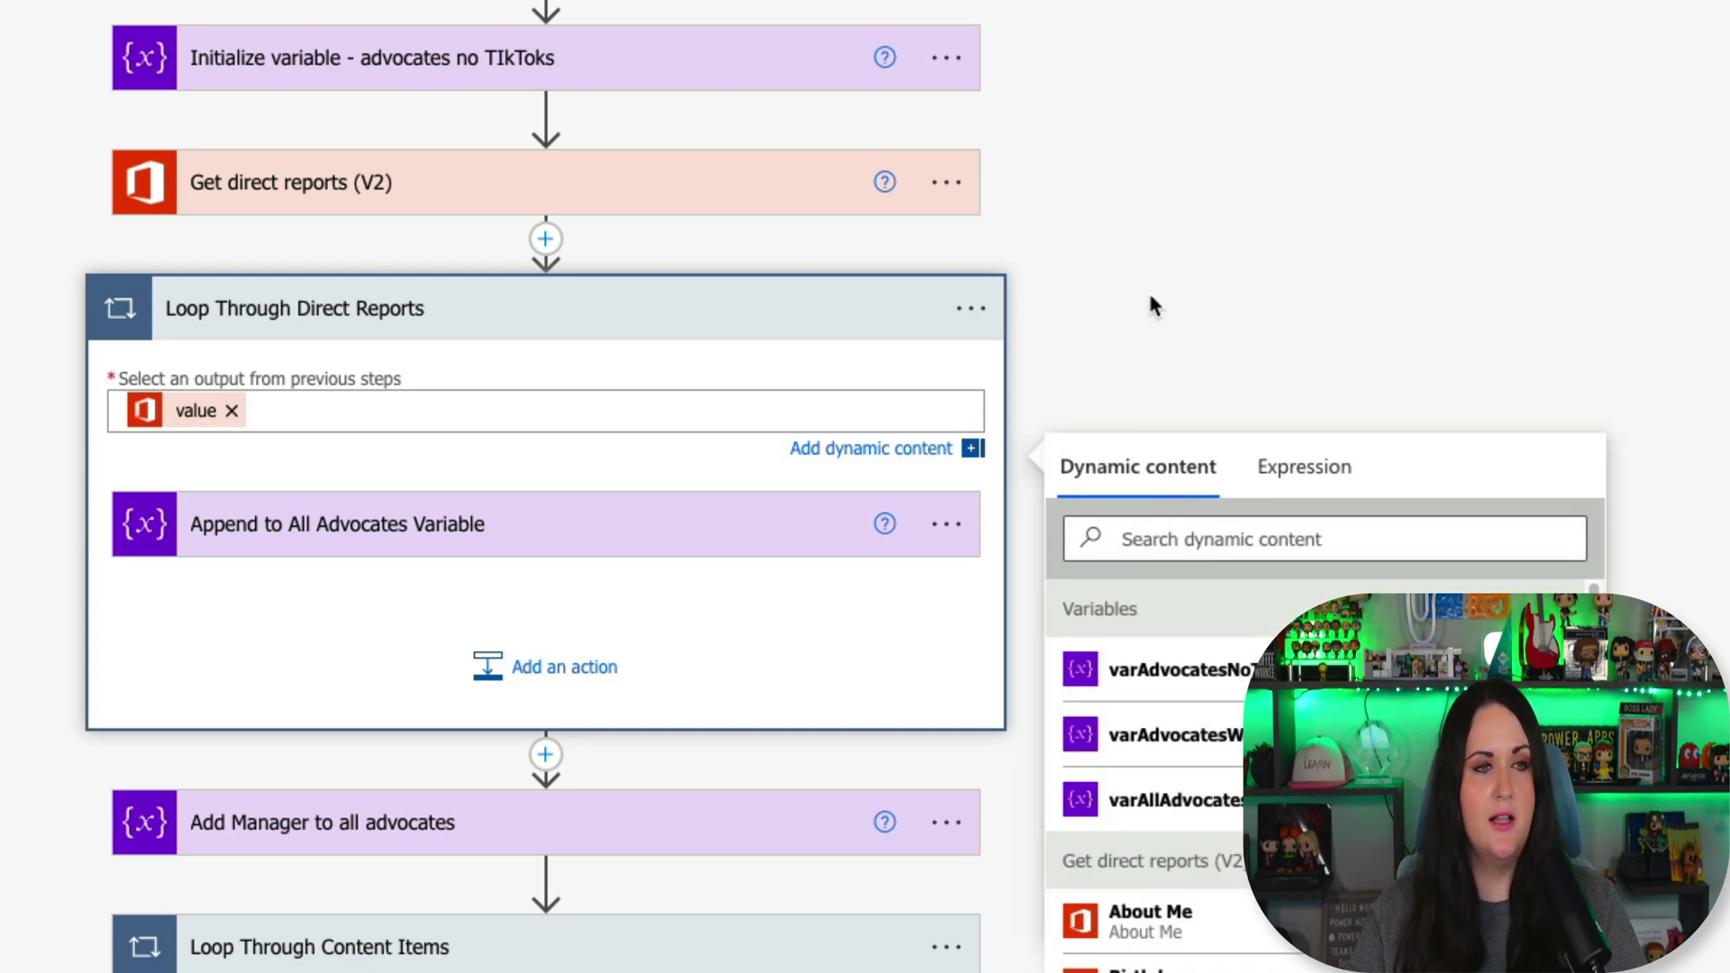
pyautogui.scroll(-3, 1148, 290)
pyautogui.scroll(-10, 1212, 712)
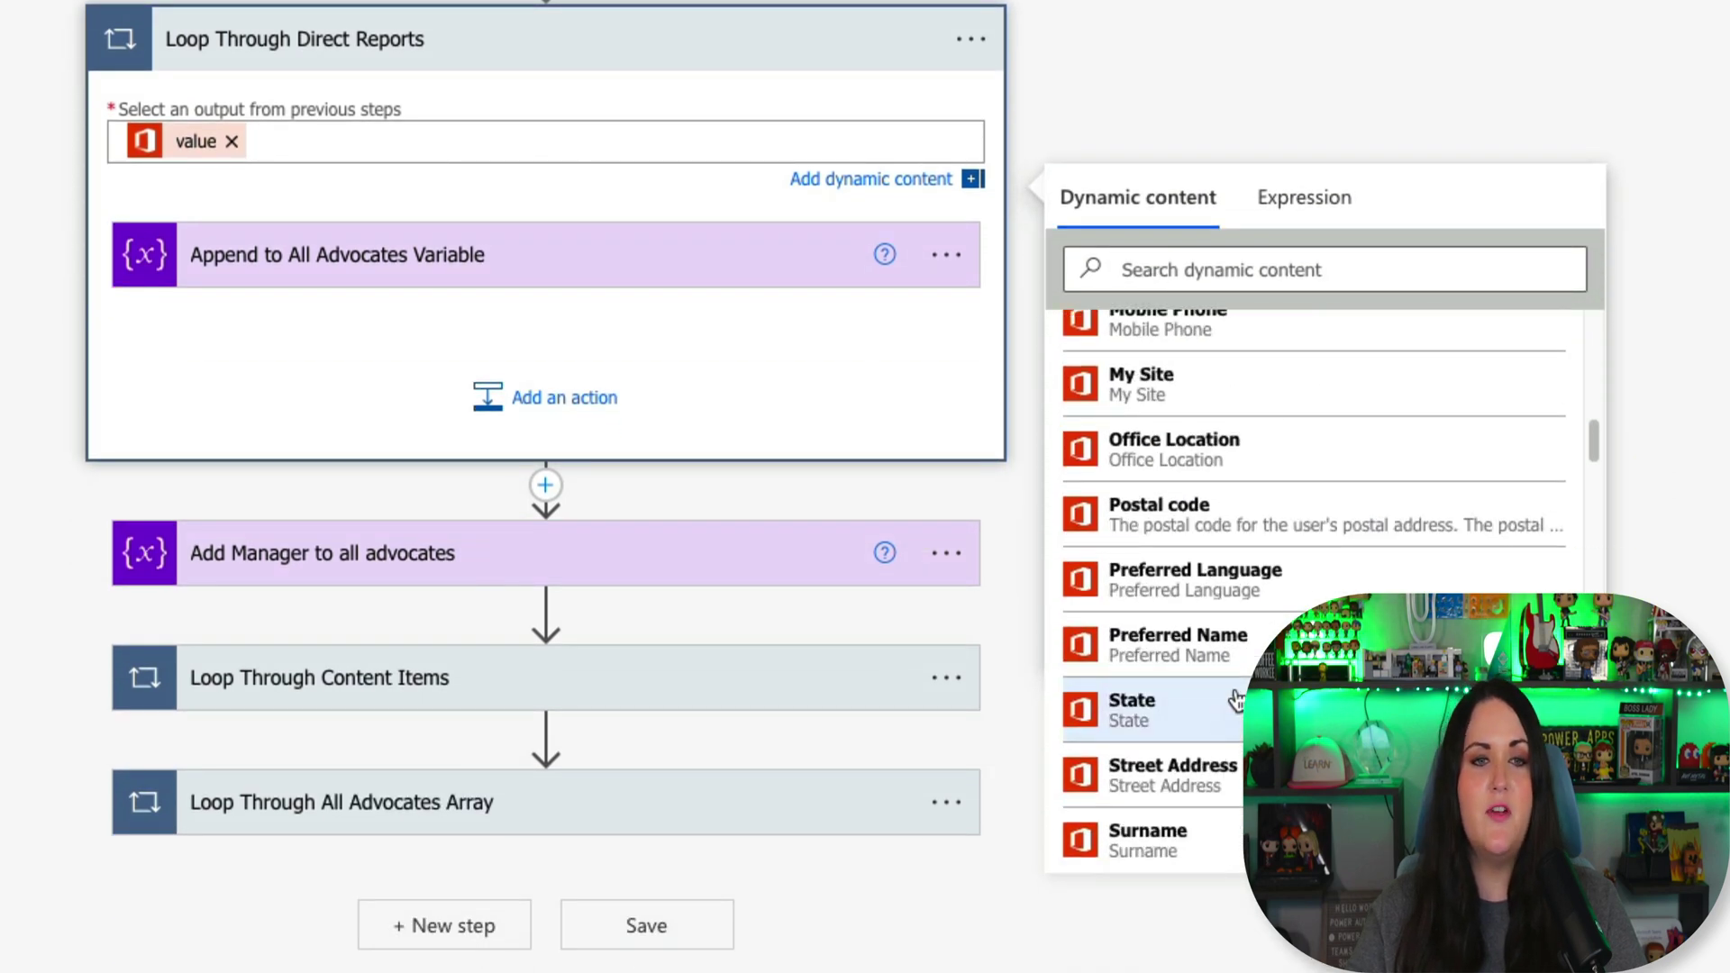
pyautogui.scroll(-5, 1244, 671)
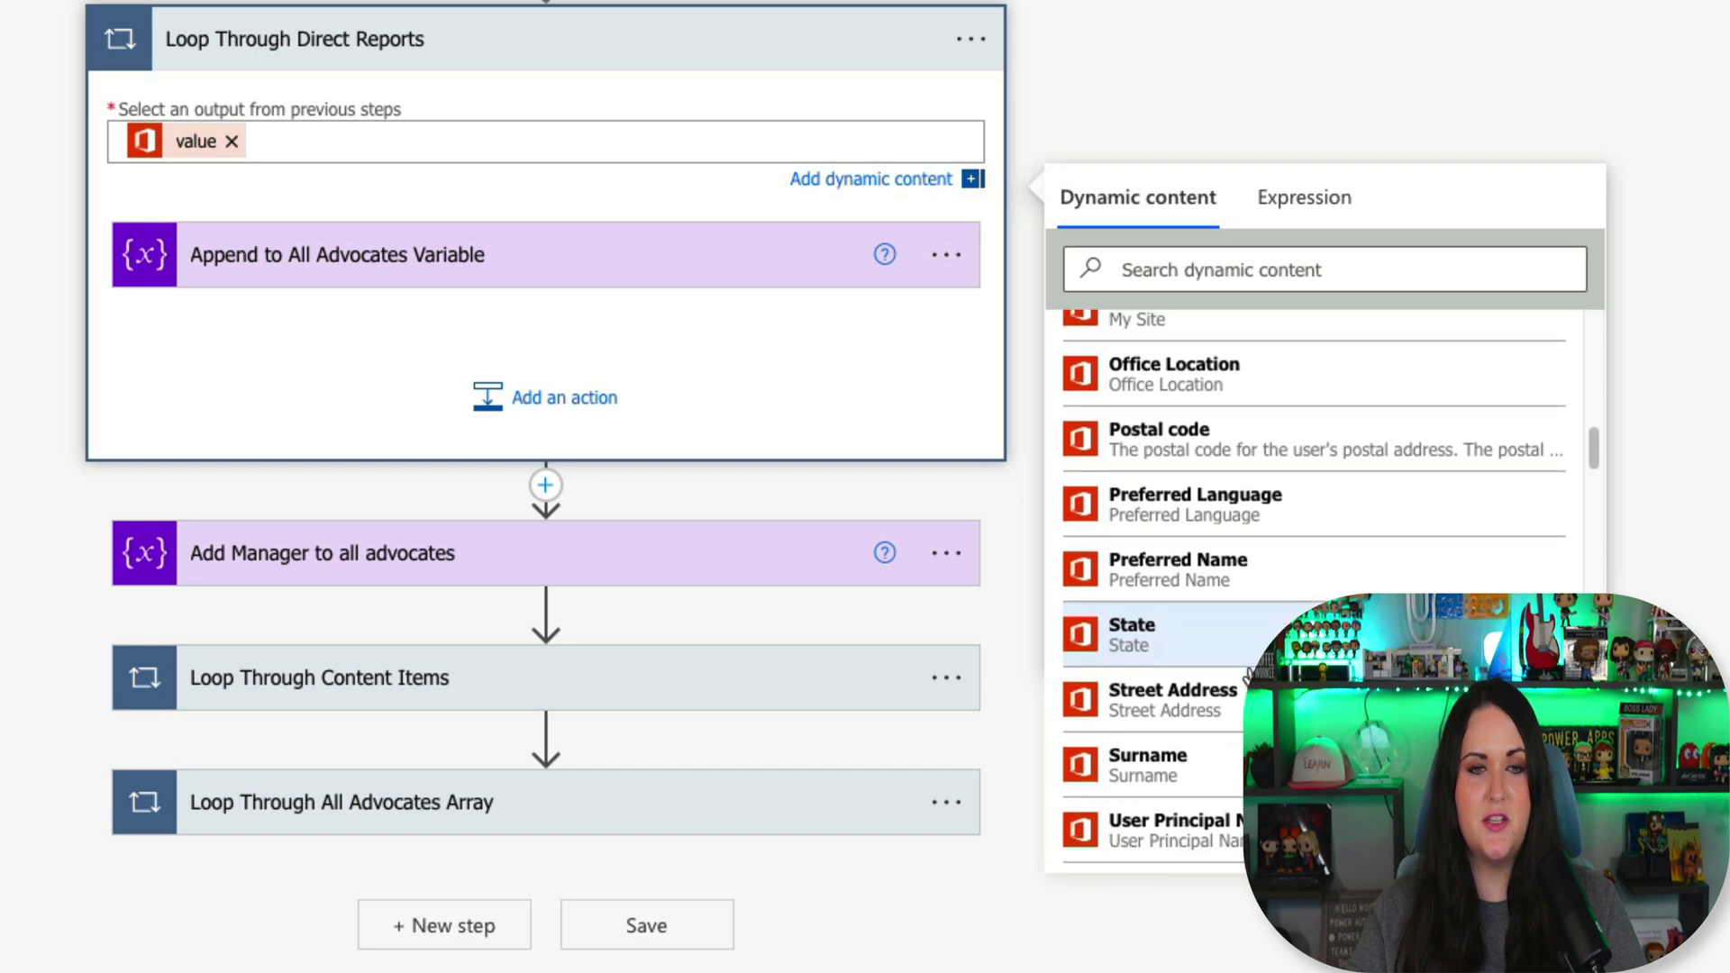
pyautogui.scroll(-5, 1248, 666)
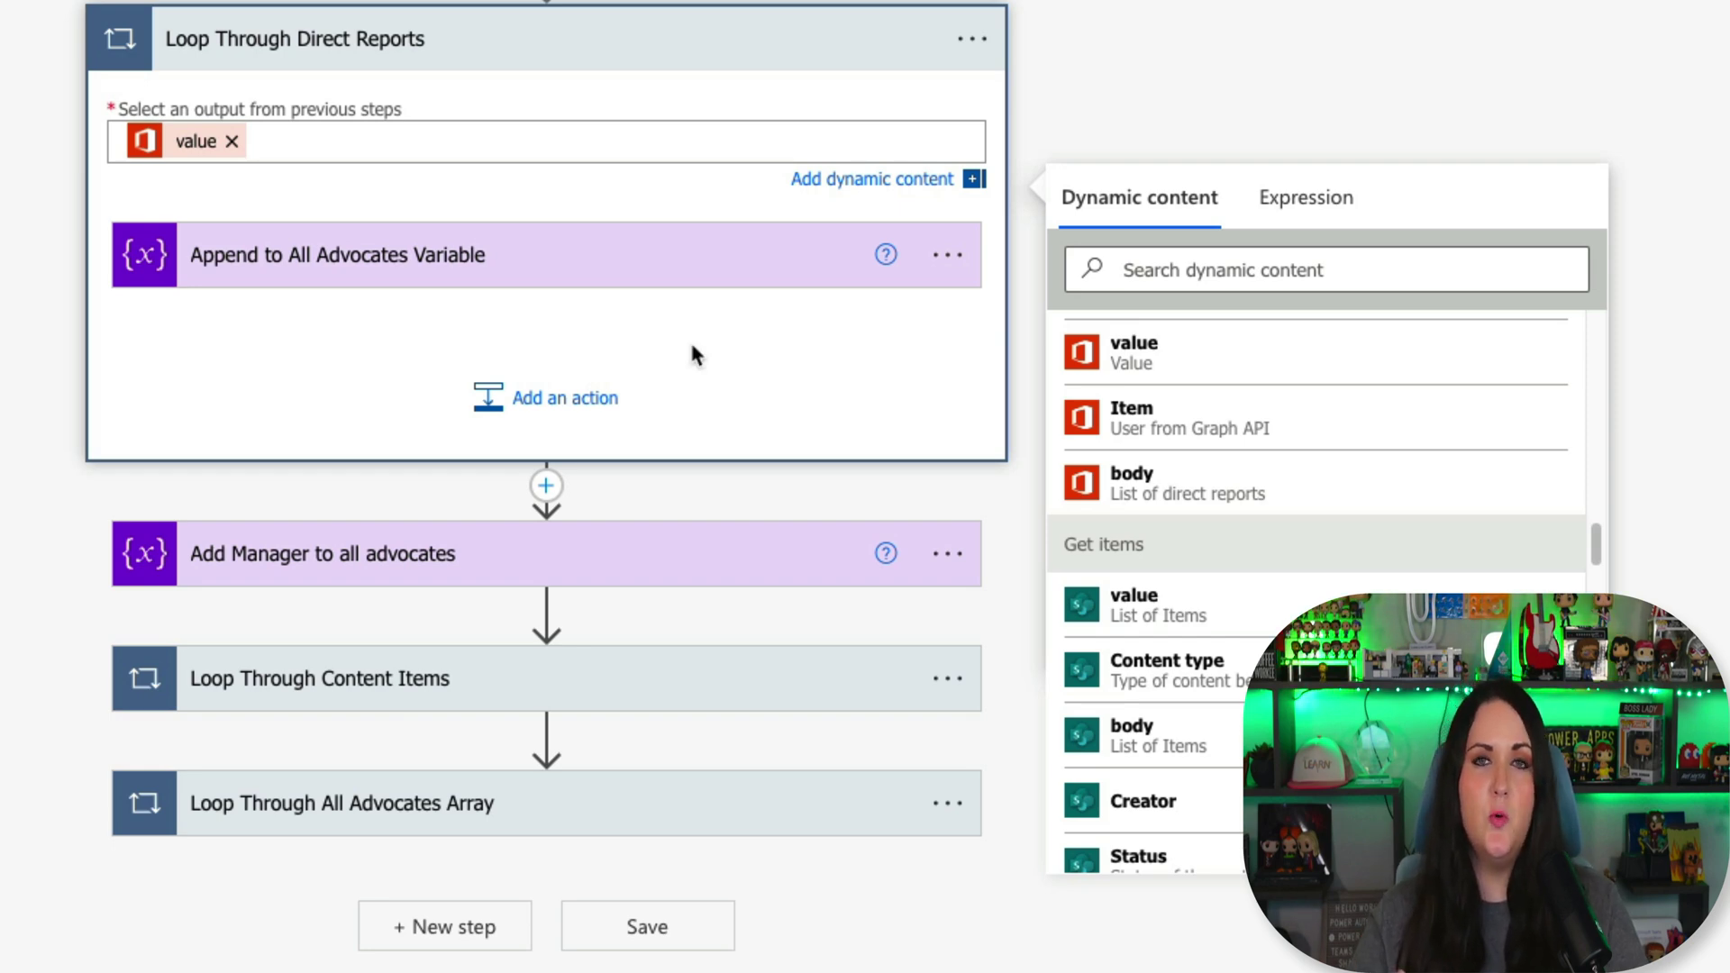
# Step: Inside the loop, append each report's Mail to varAllAdvocates with Append to array variable
pyautogui.click(584, 414)
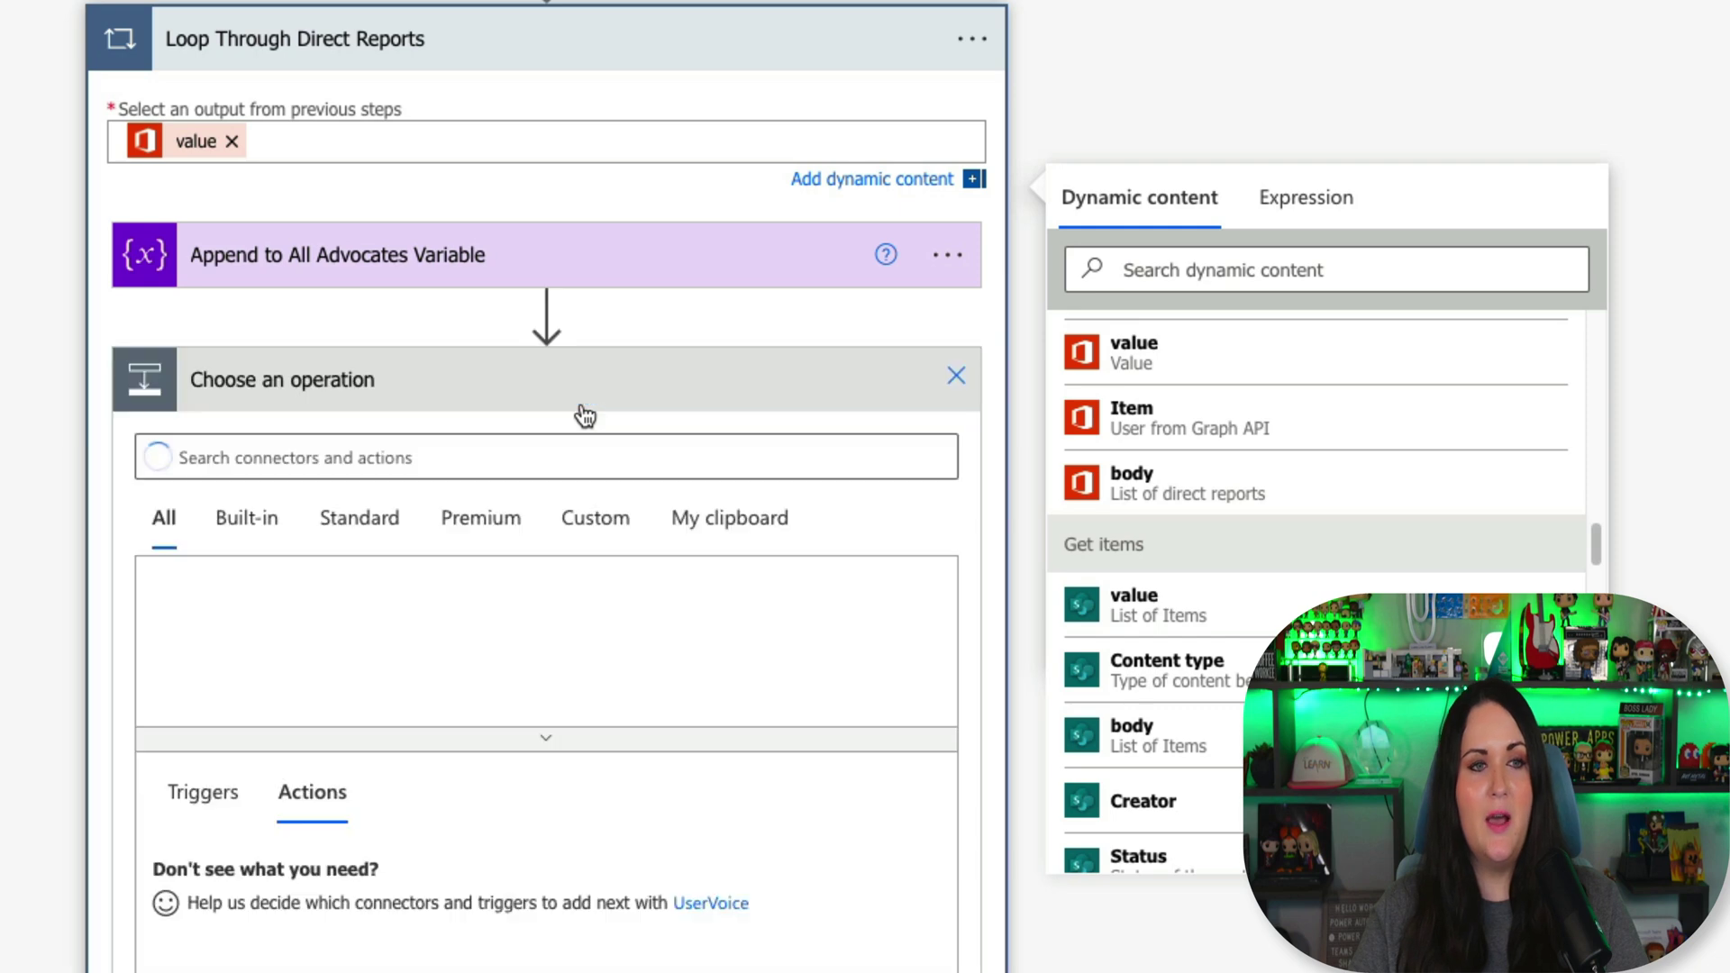
pyautogui.write('variable')
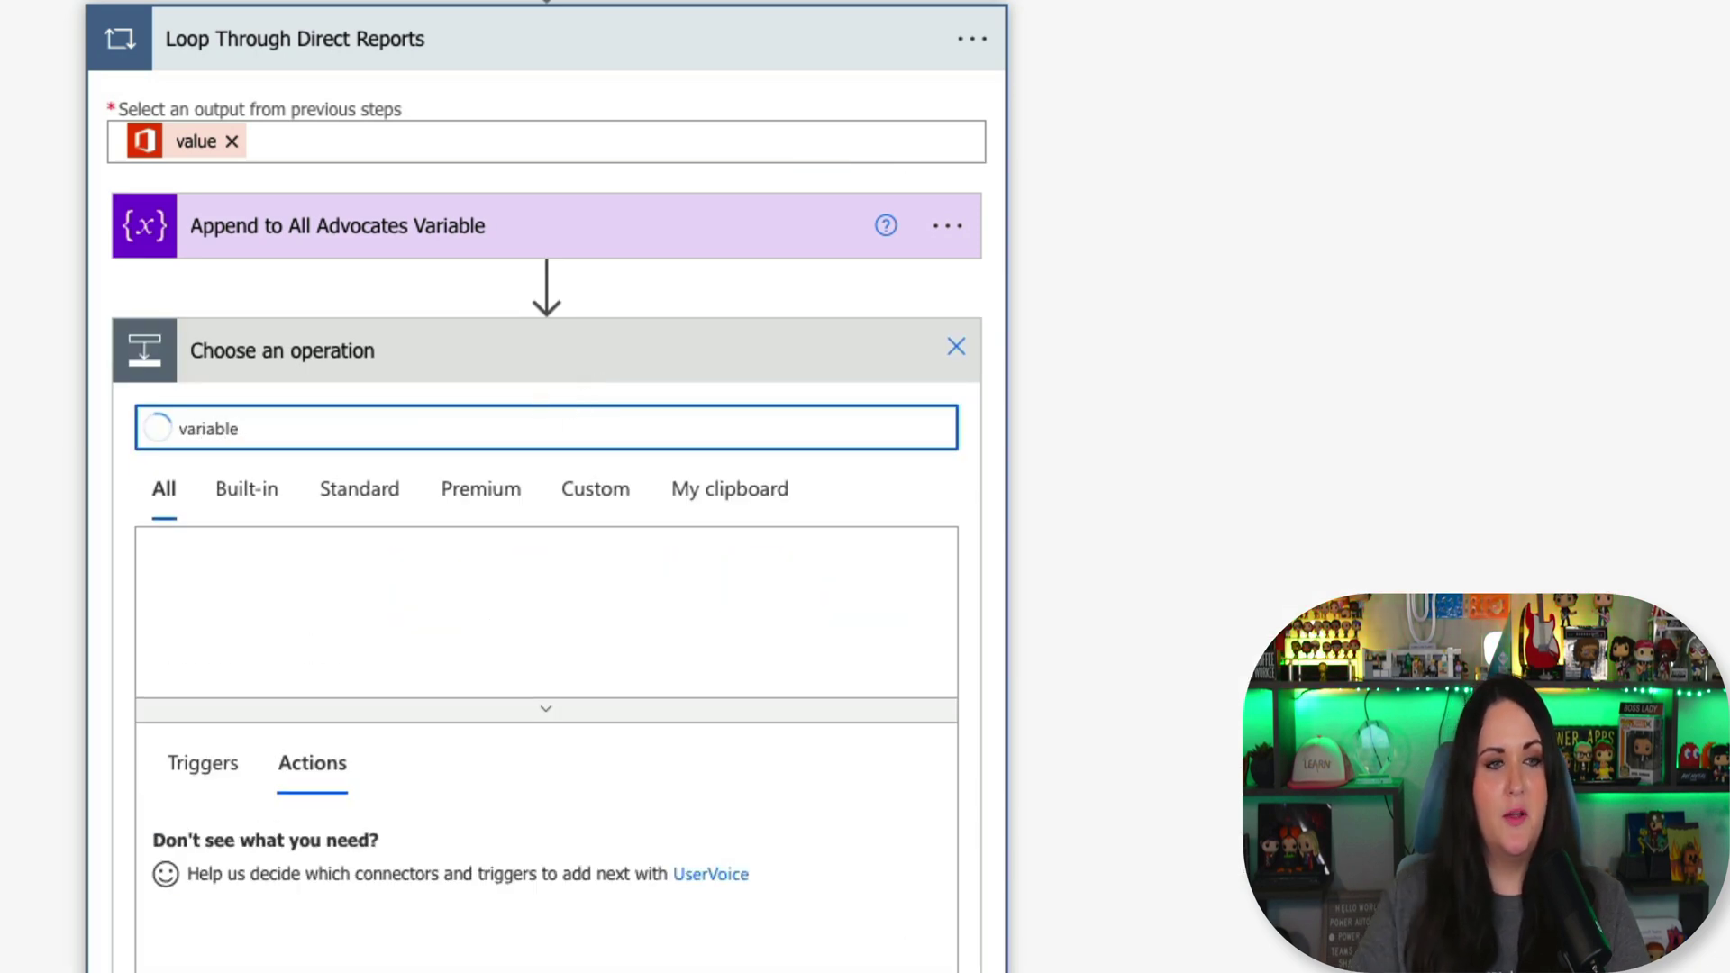
pyautogui.scroll(-5, 482, 618)
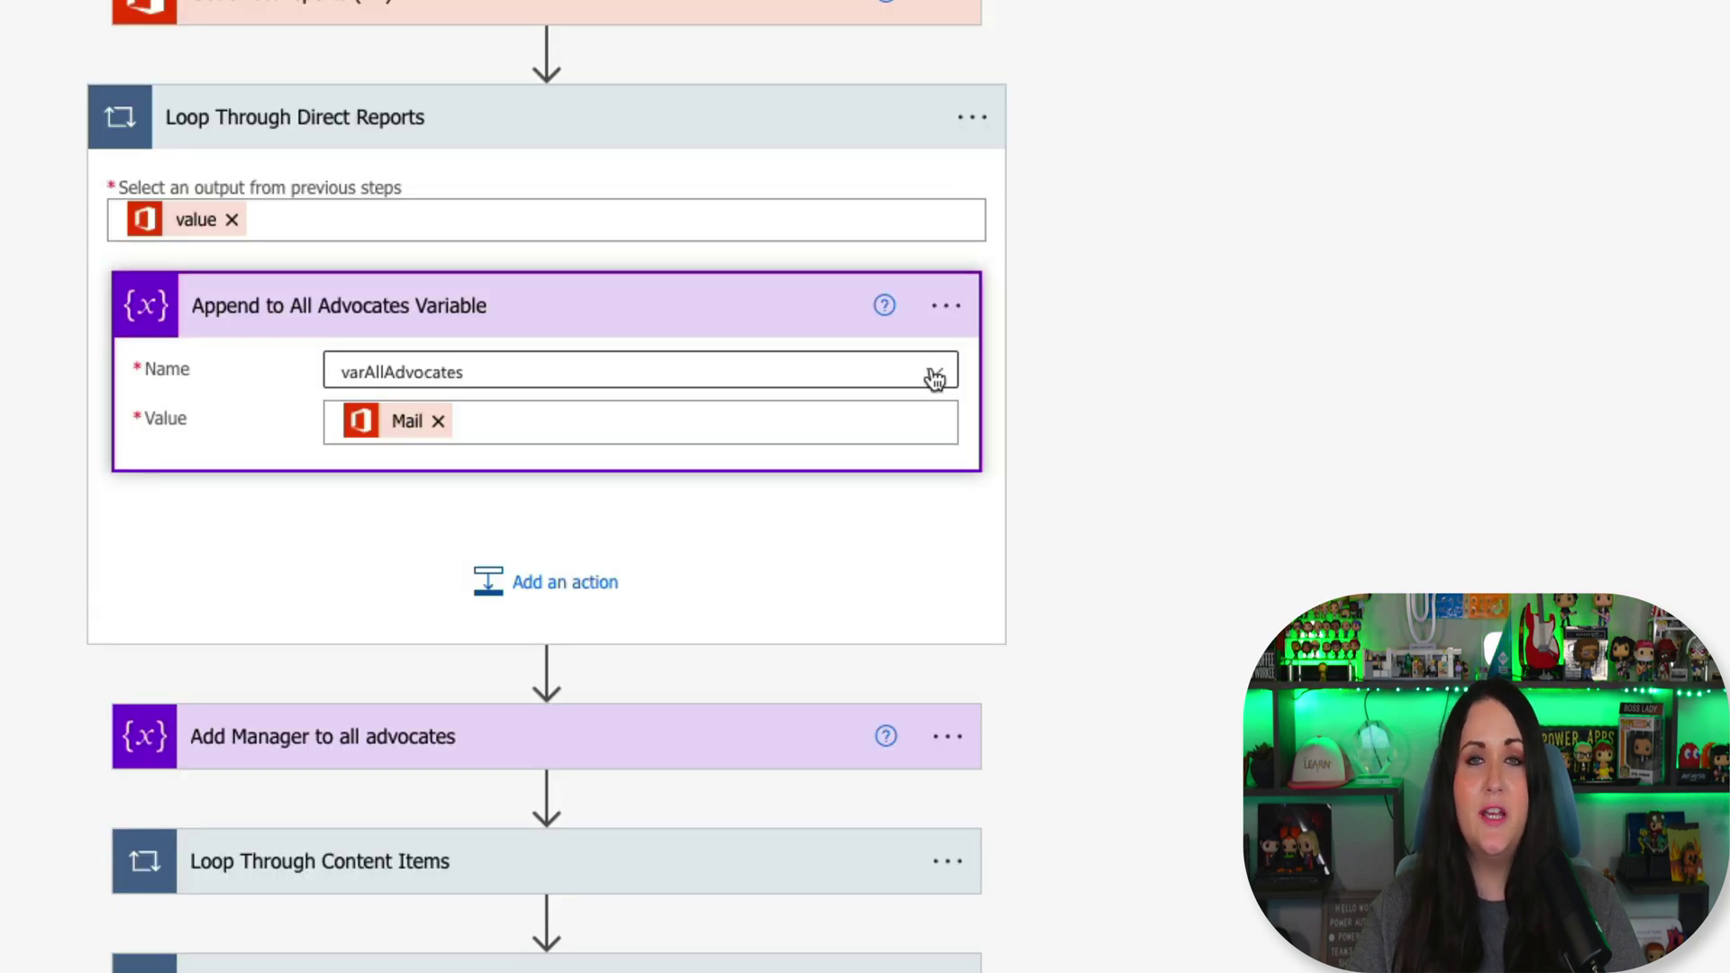
pyautogui.click(932, 373)
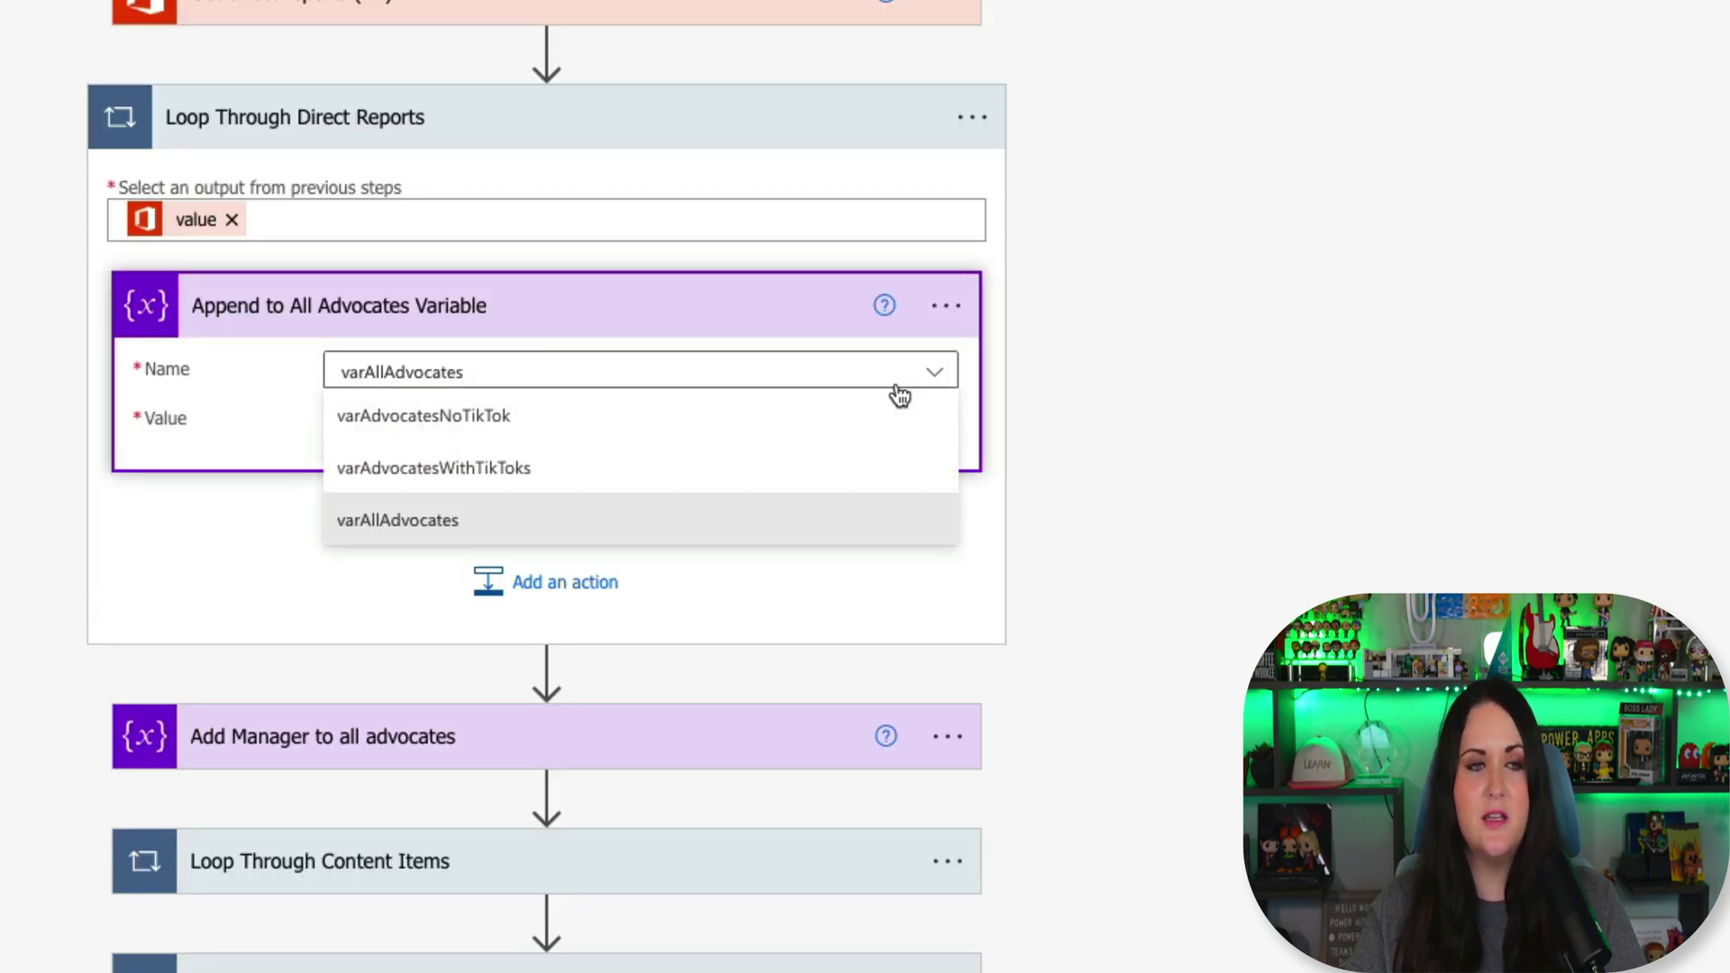
pyautogui.click(490, 528)
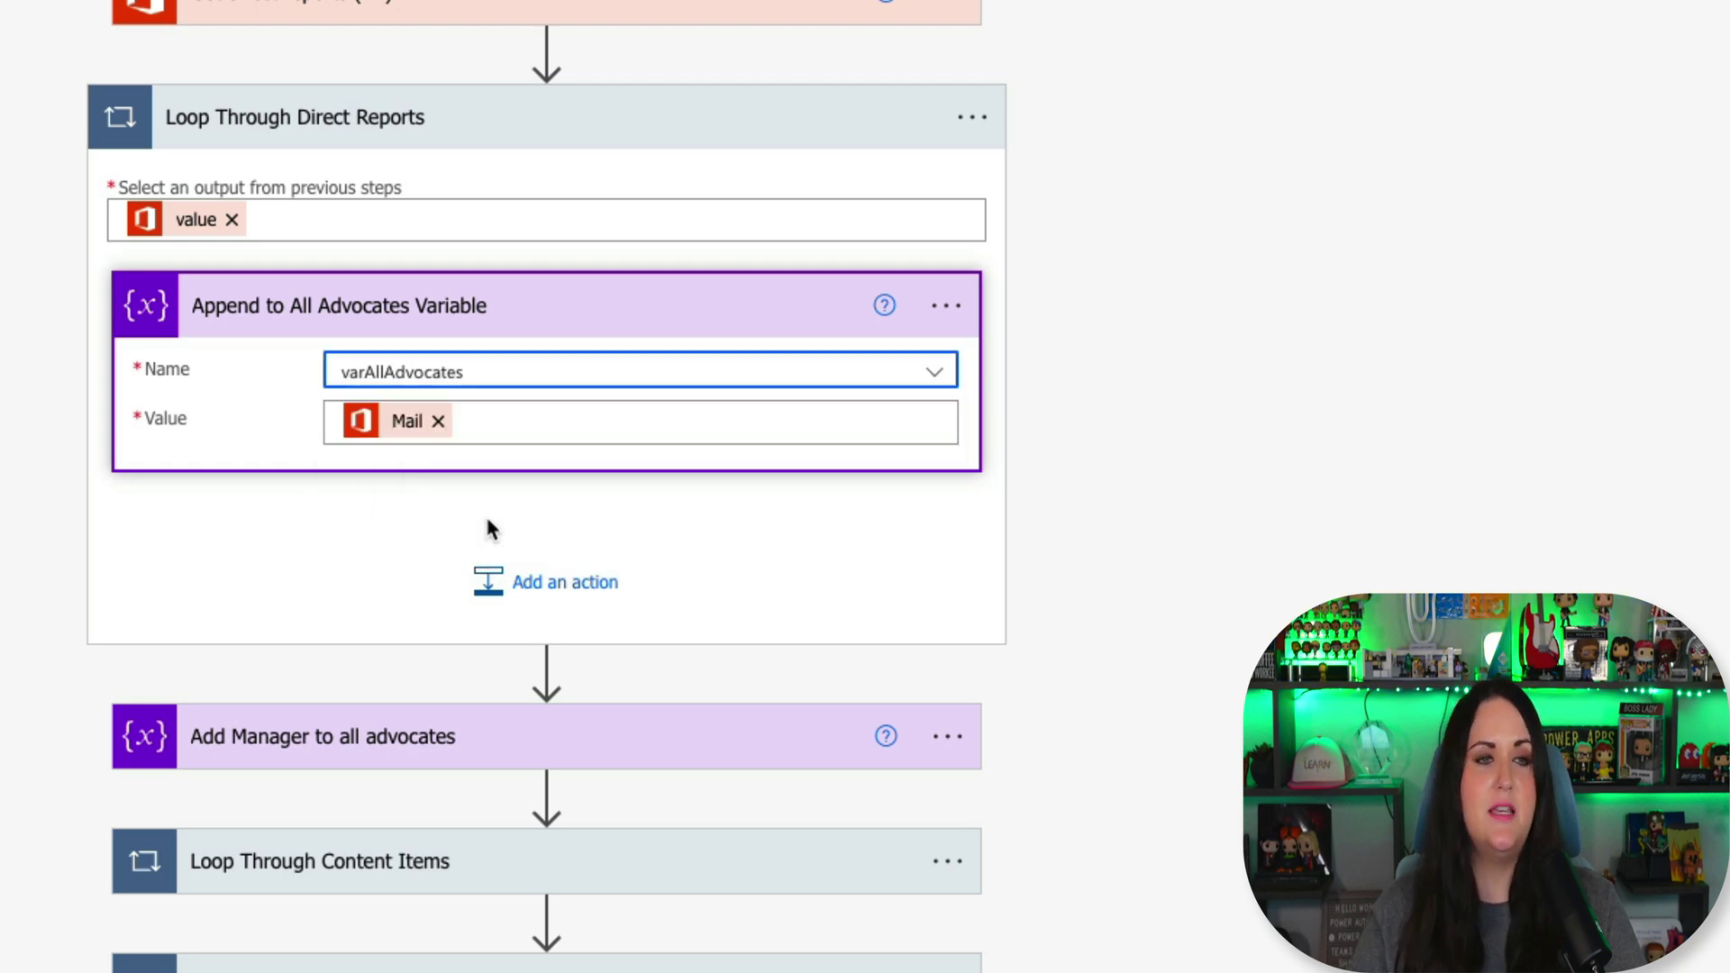
pyautogui.click(521, 422)
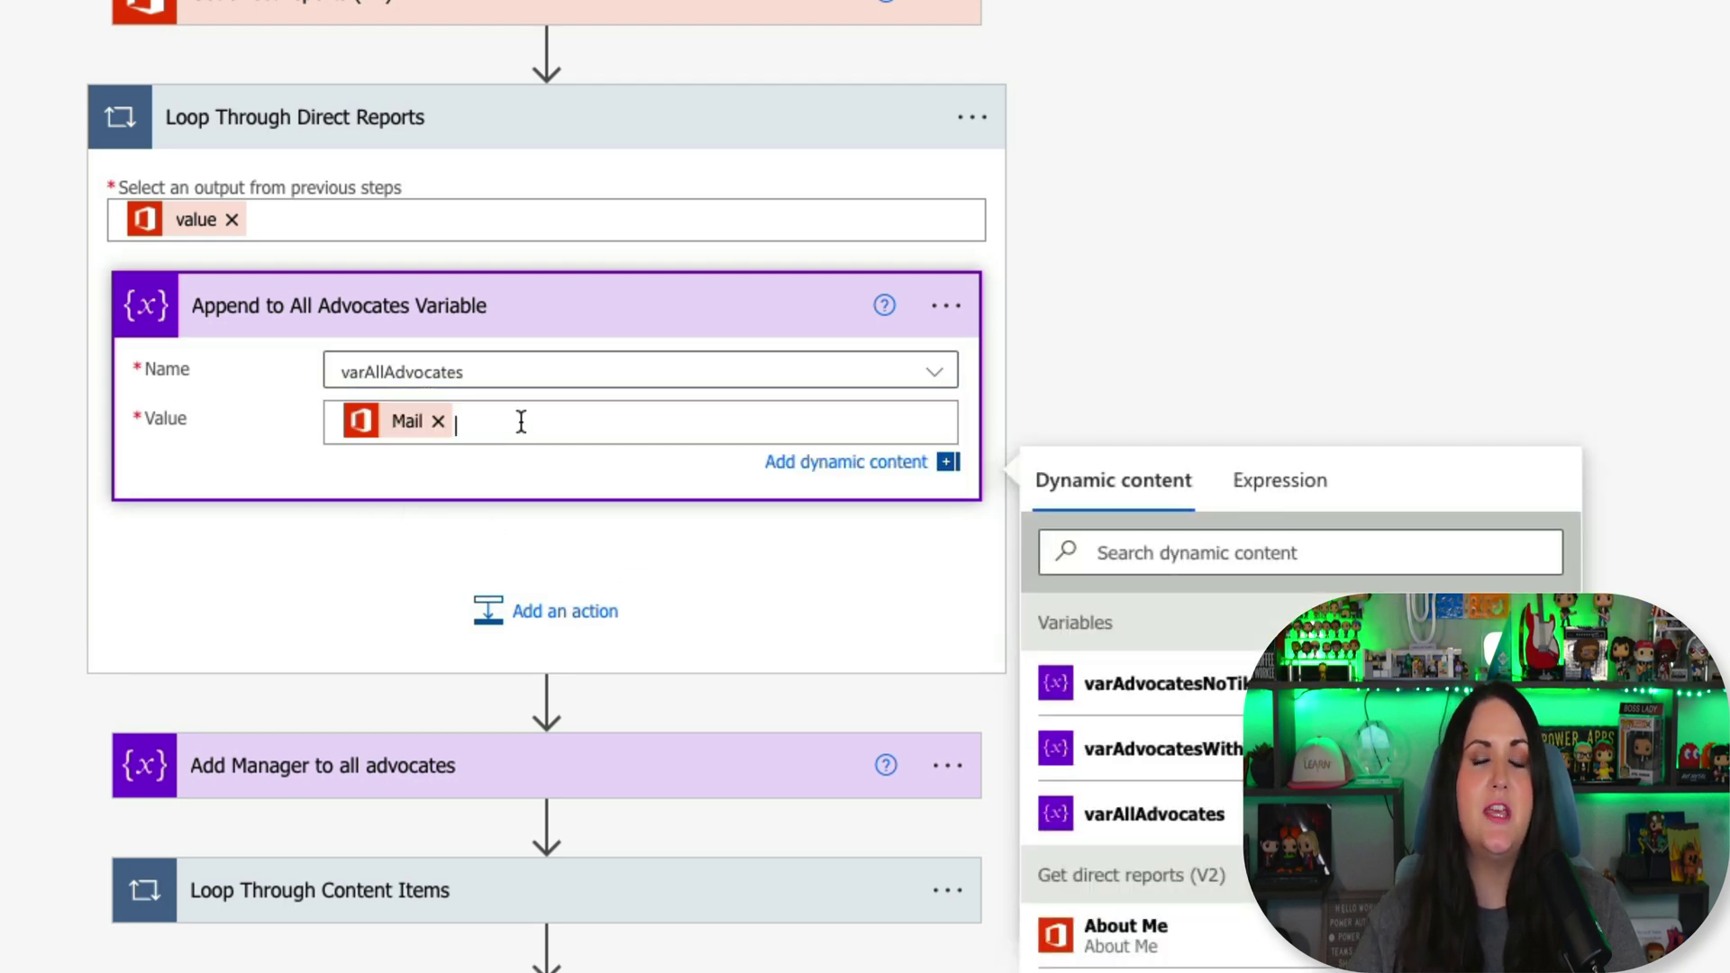
pyautogui.scroll(-2, 996, 354)
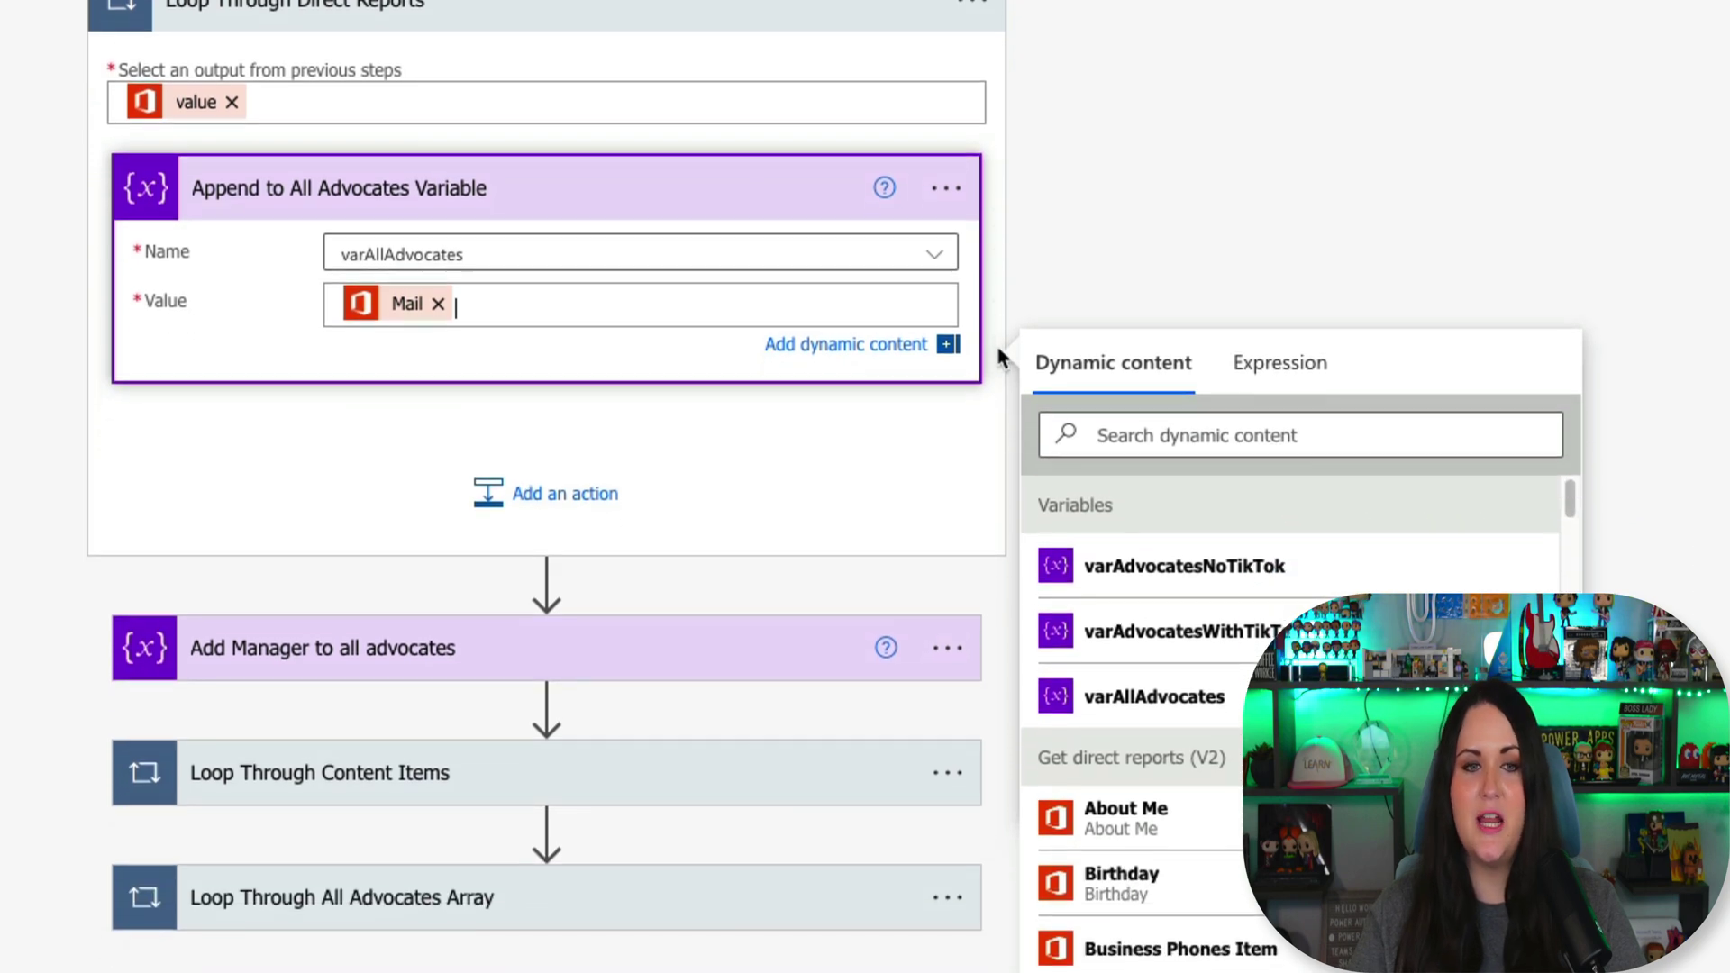
pyautogui.click(1171, 435)
pyautogui.write('ma')
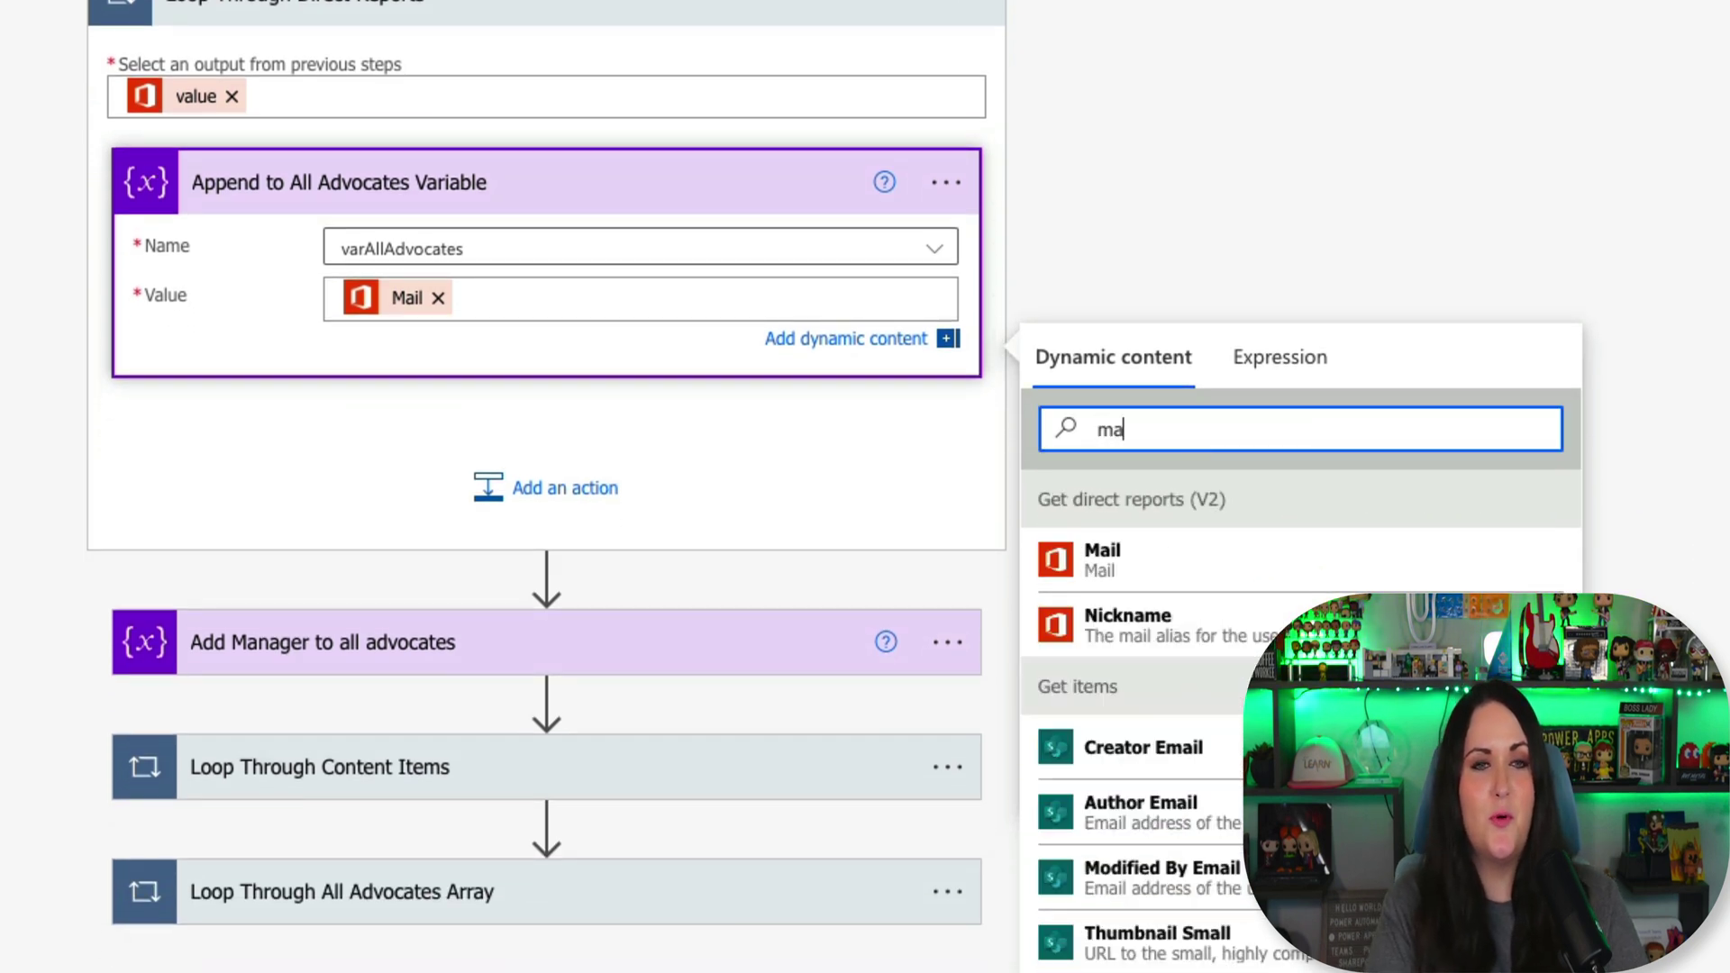
pyautogui.write('il')
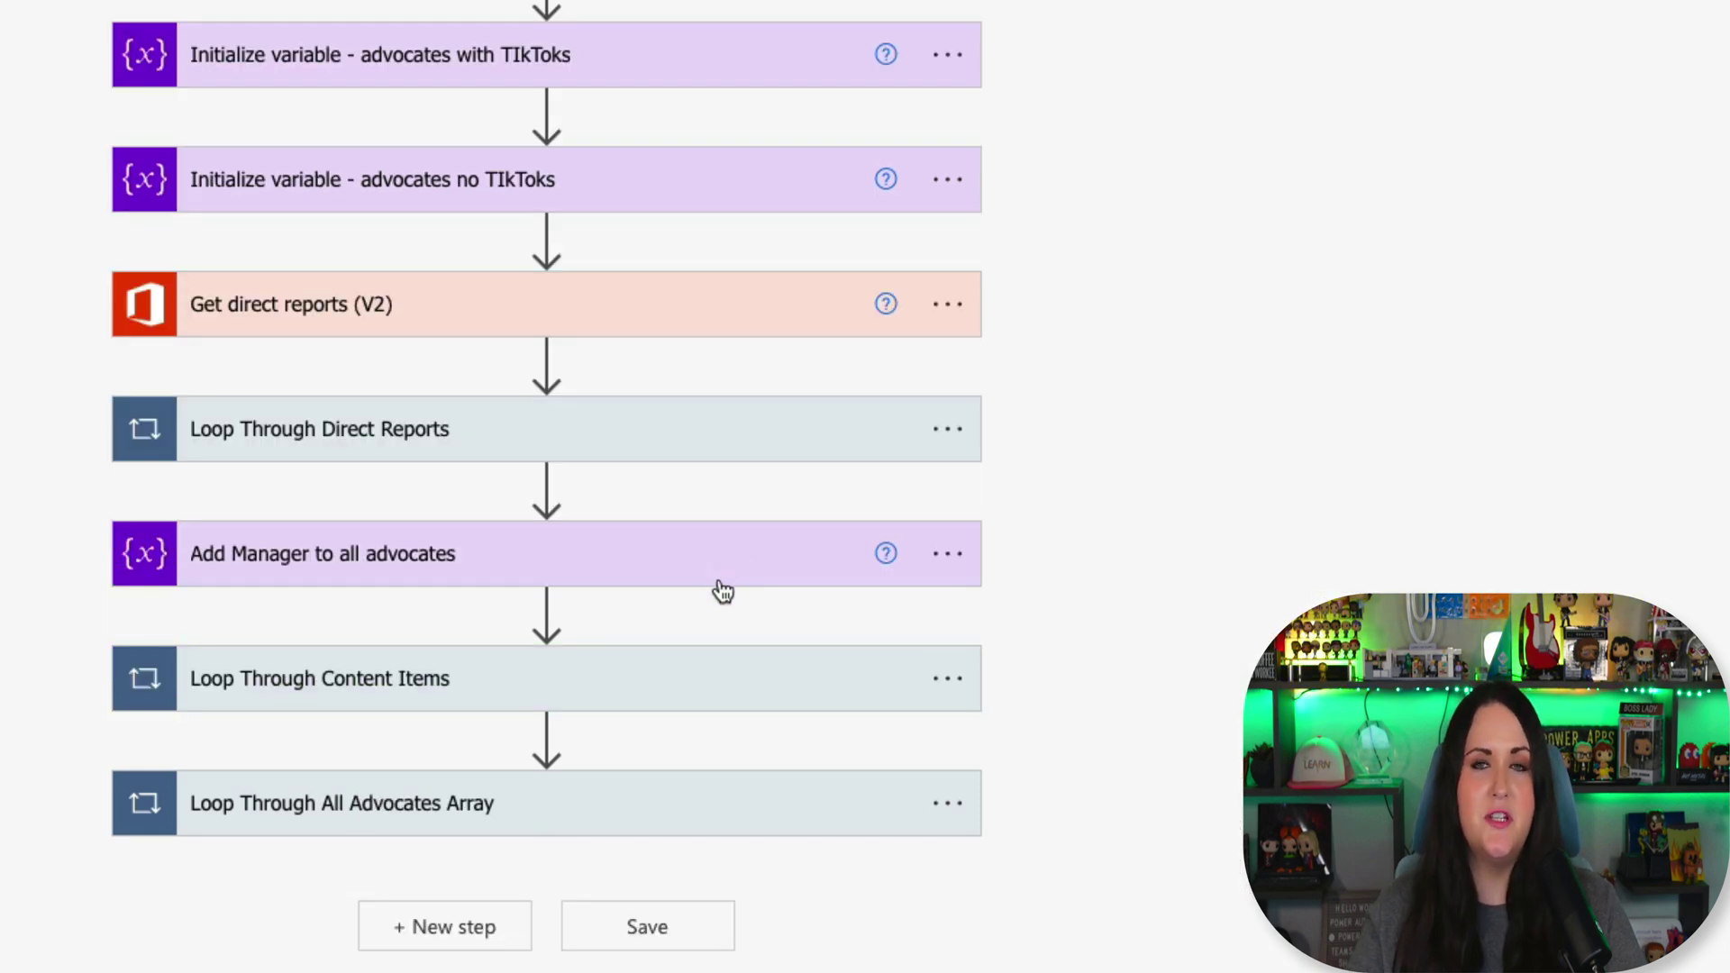
# Step: Expand the Add Manager to all advocates step to show its varAllAdvocates name and value
pyautogui.click(720, 582)
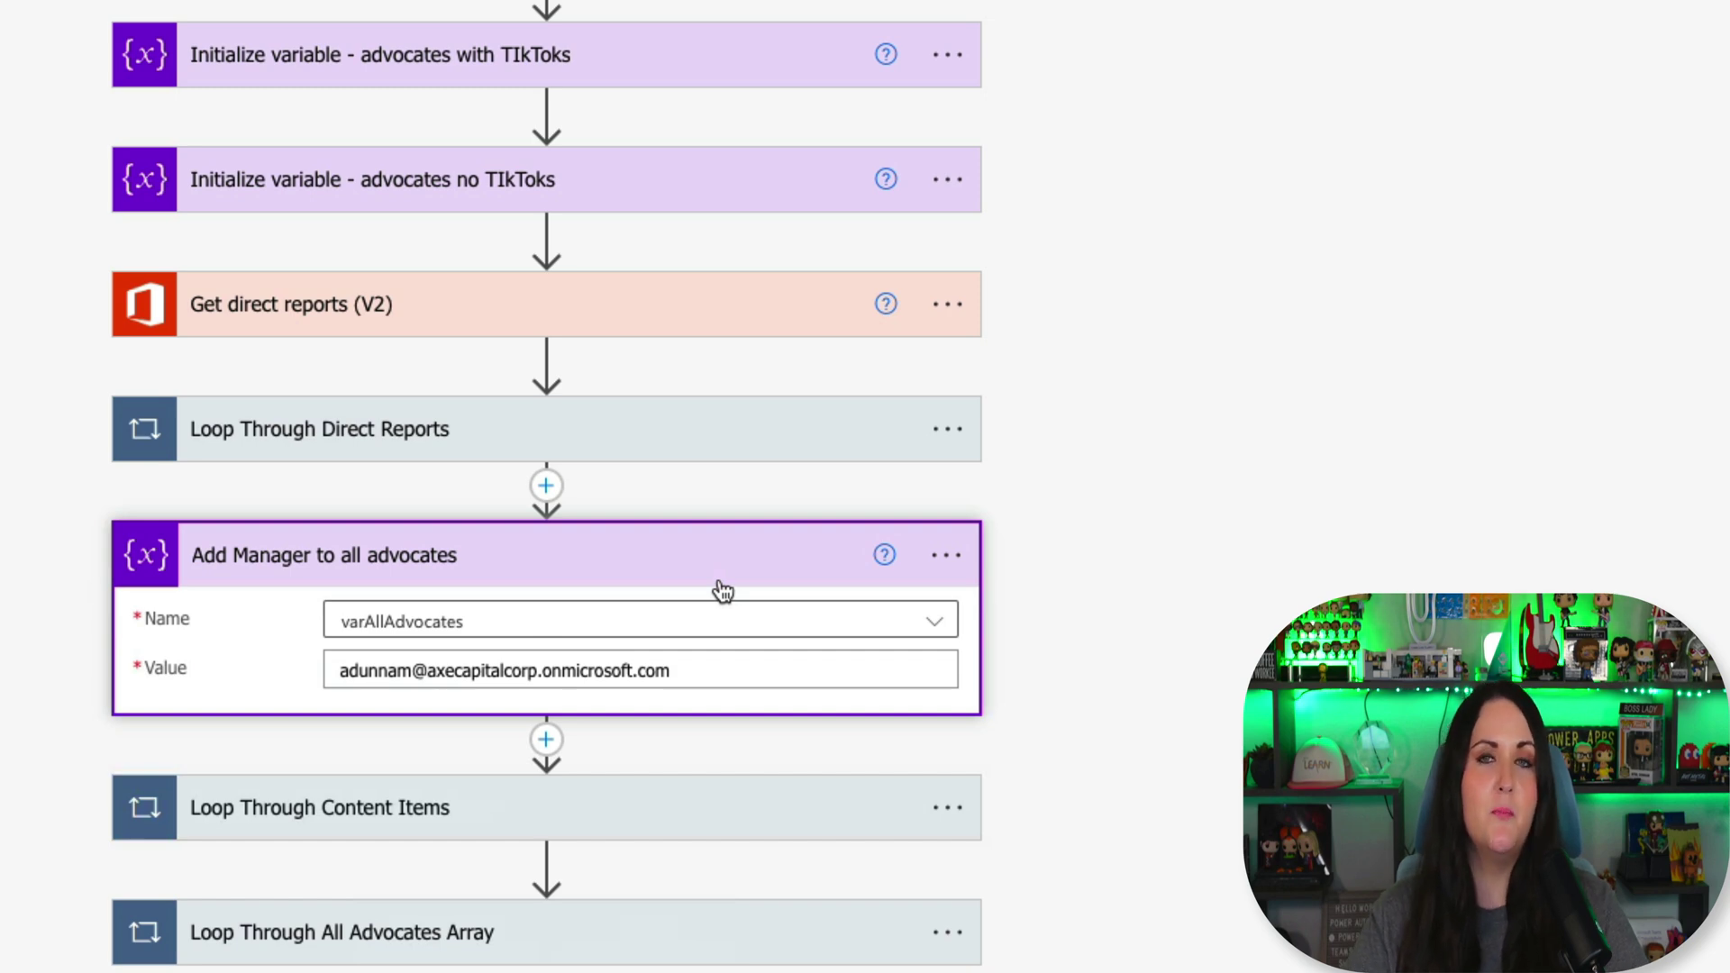
pyautogui.click(723, 581)
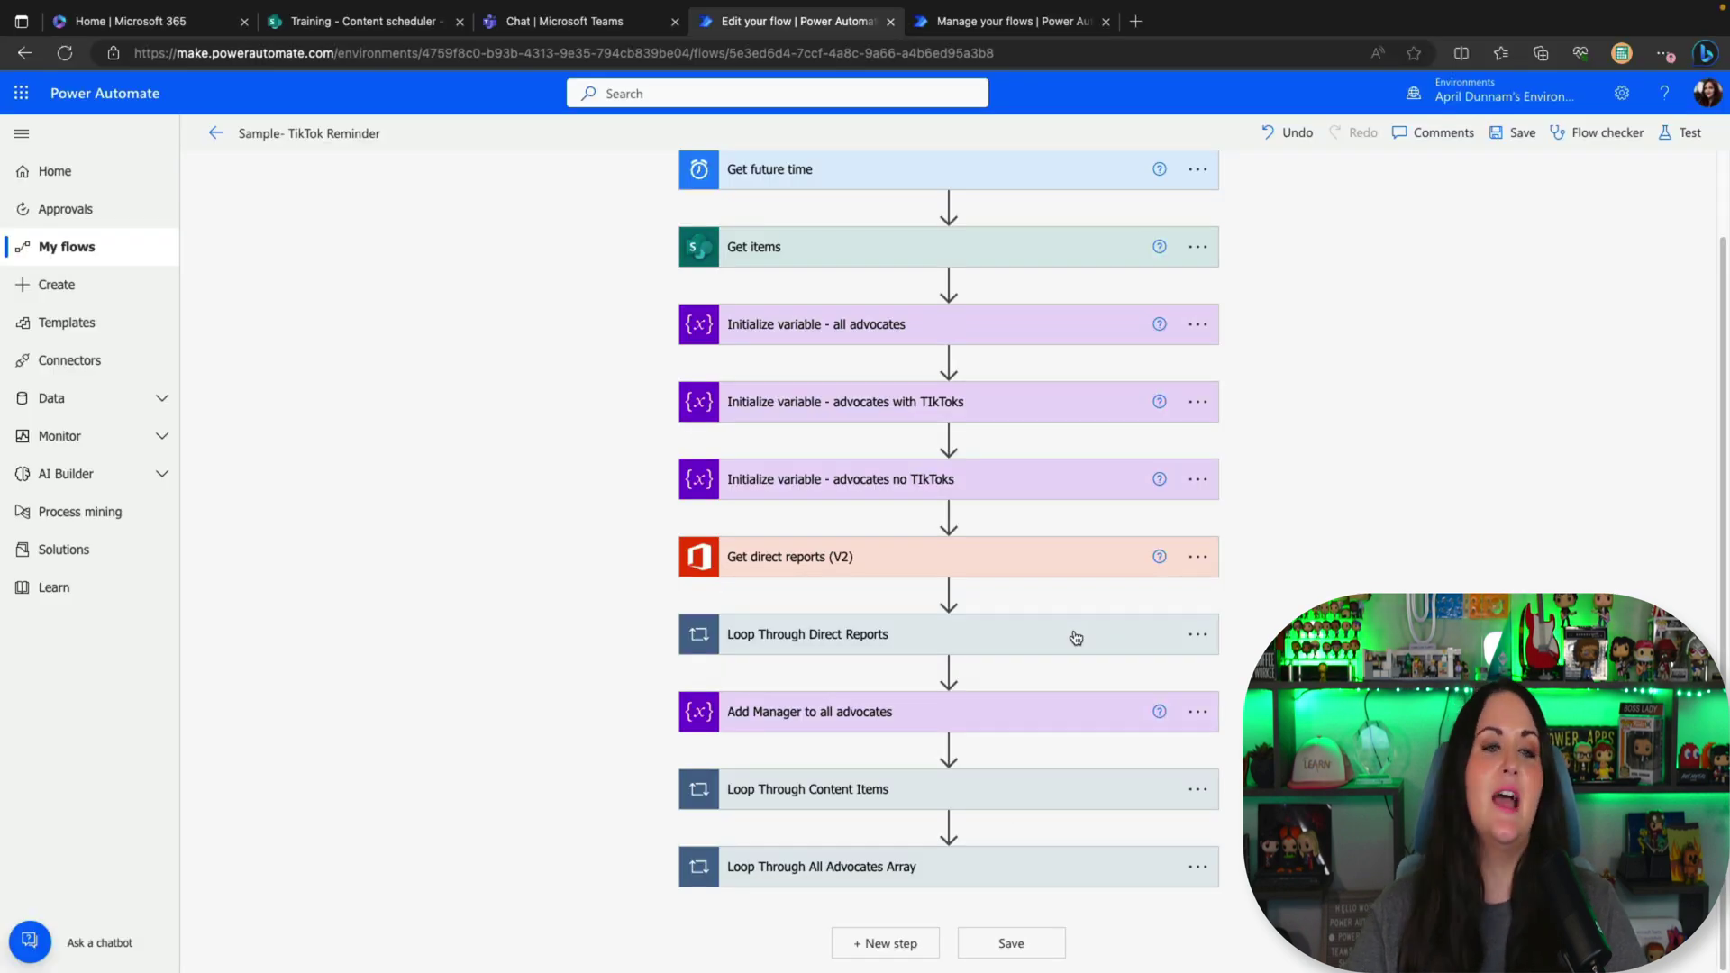
pyautogui.click(1068, 789)
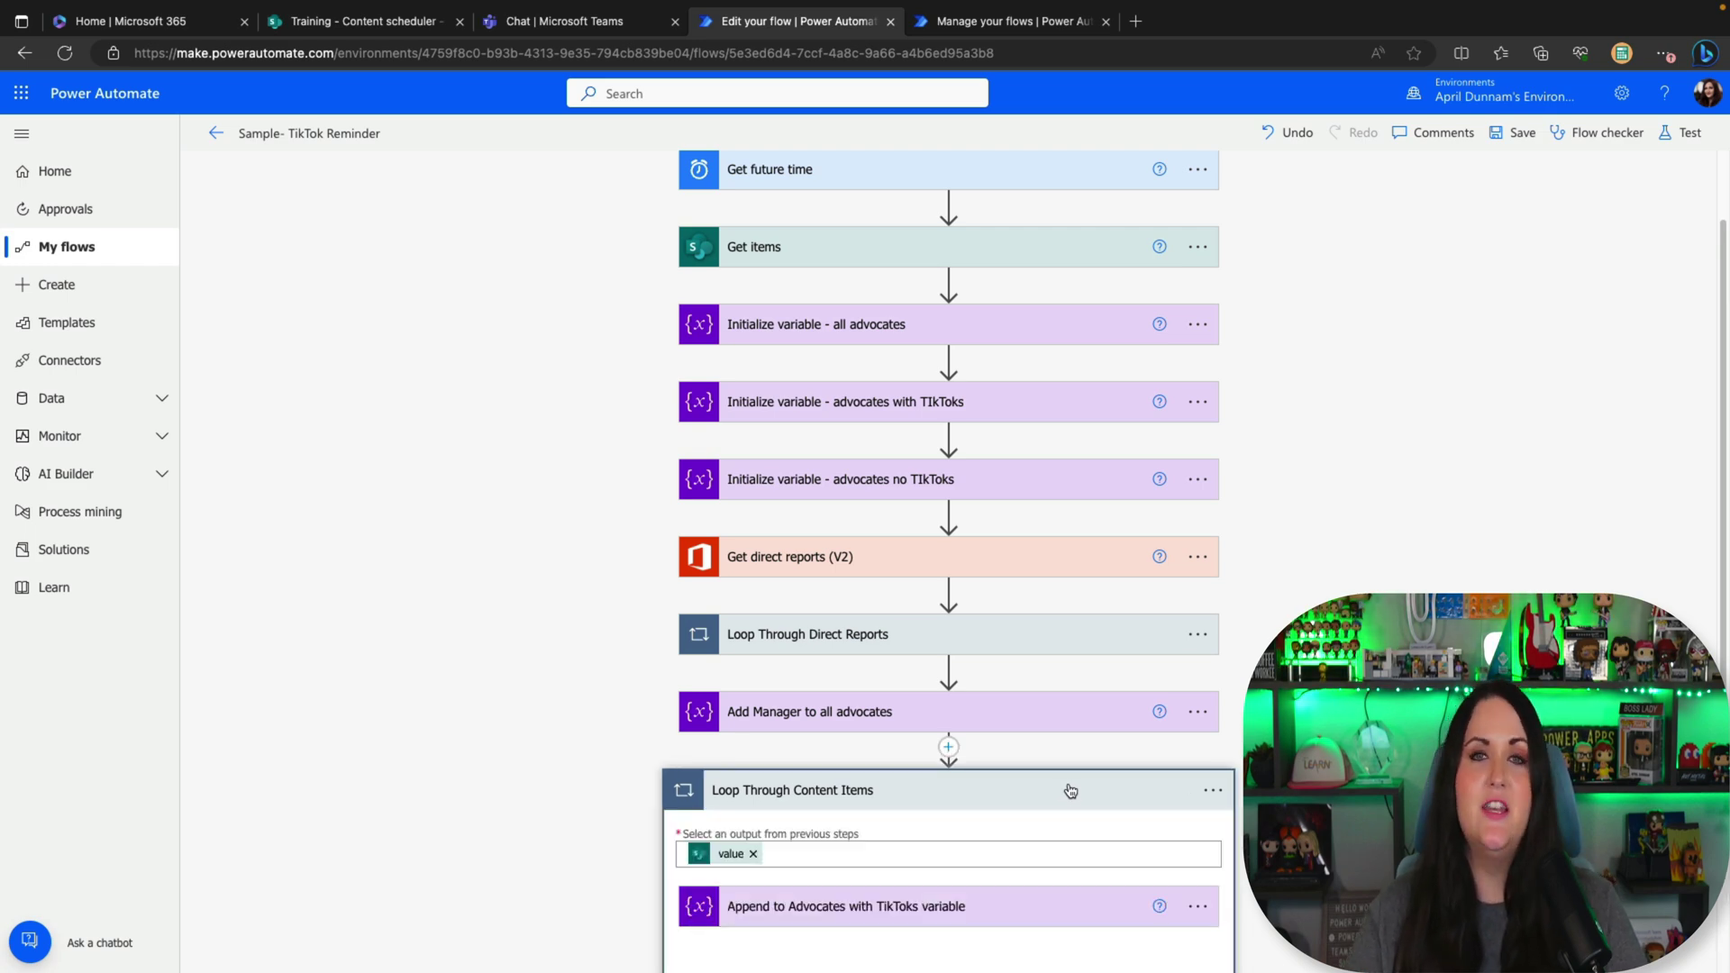
pyautogui.scroll(-2, 1071, 792)
pyautogui.click(800, 625)
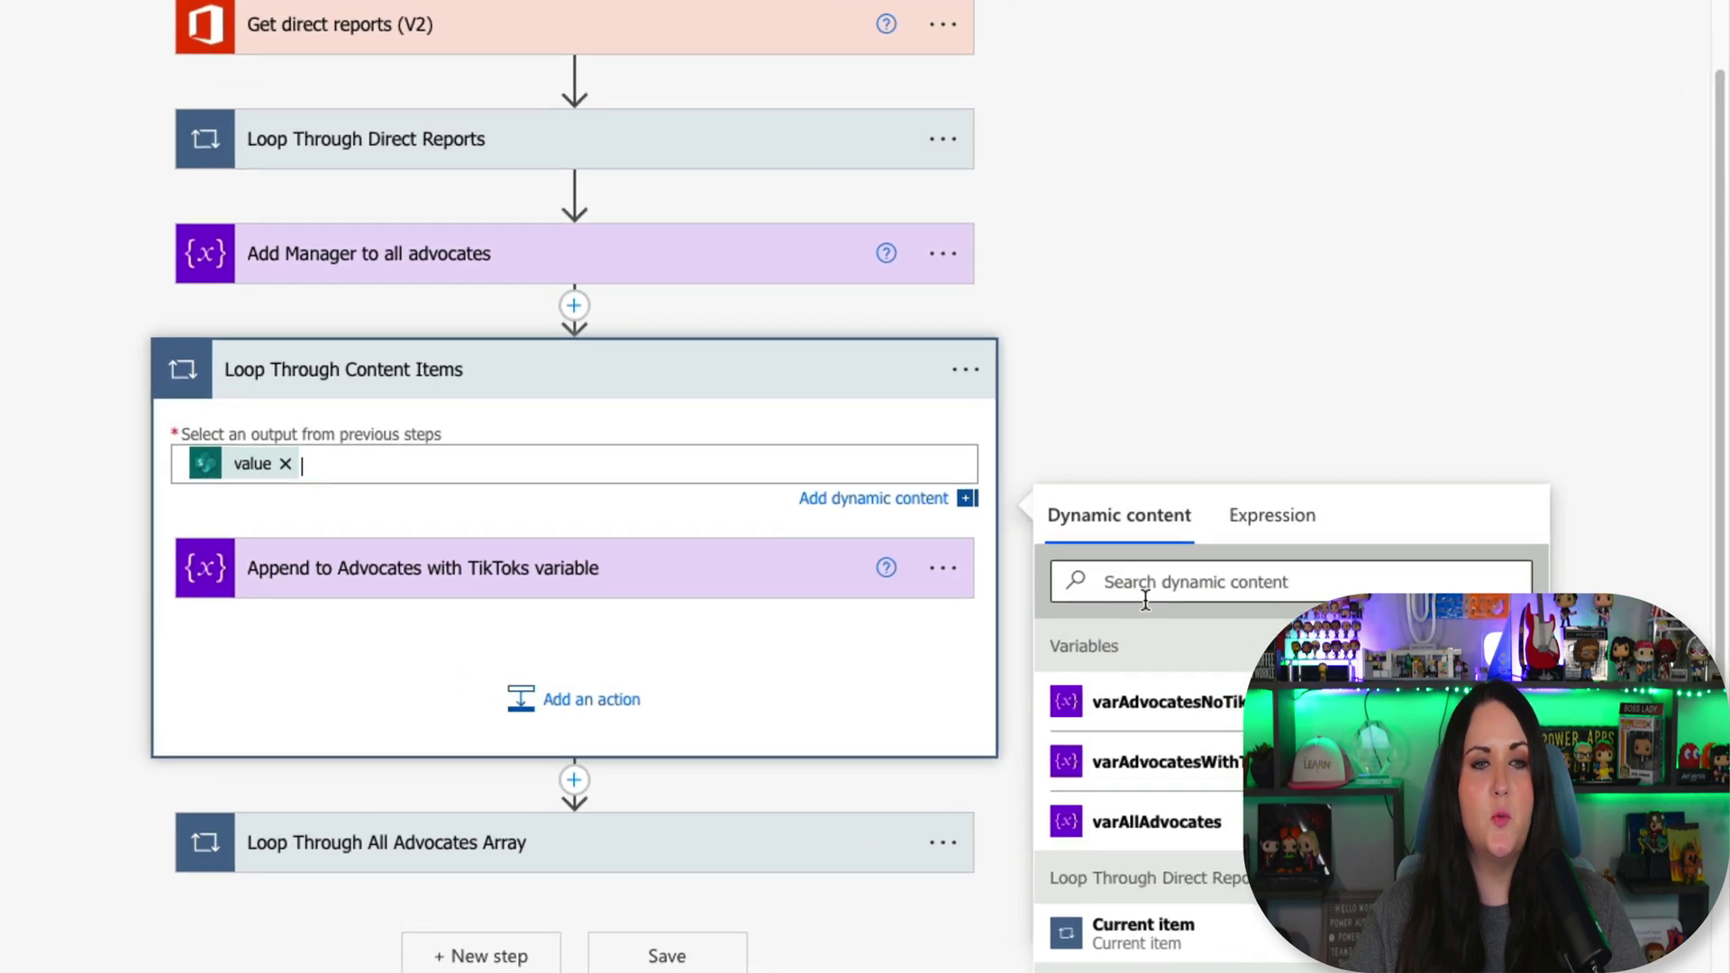
pyautogui.click(1145, 591)
pyautogui.write('val')
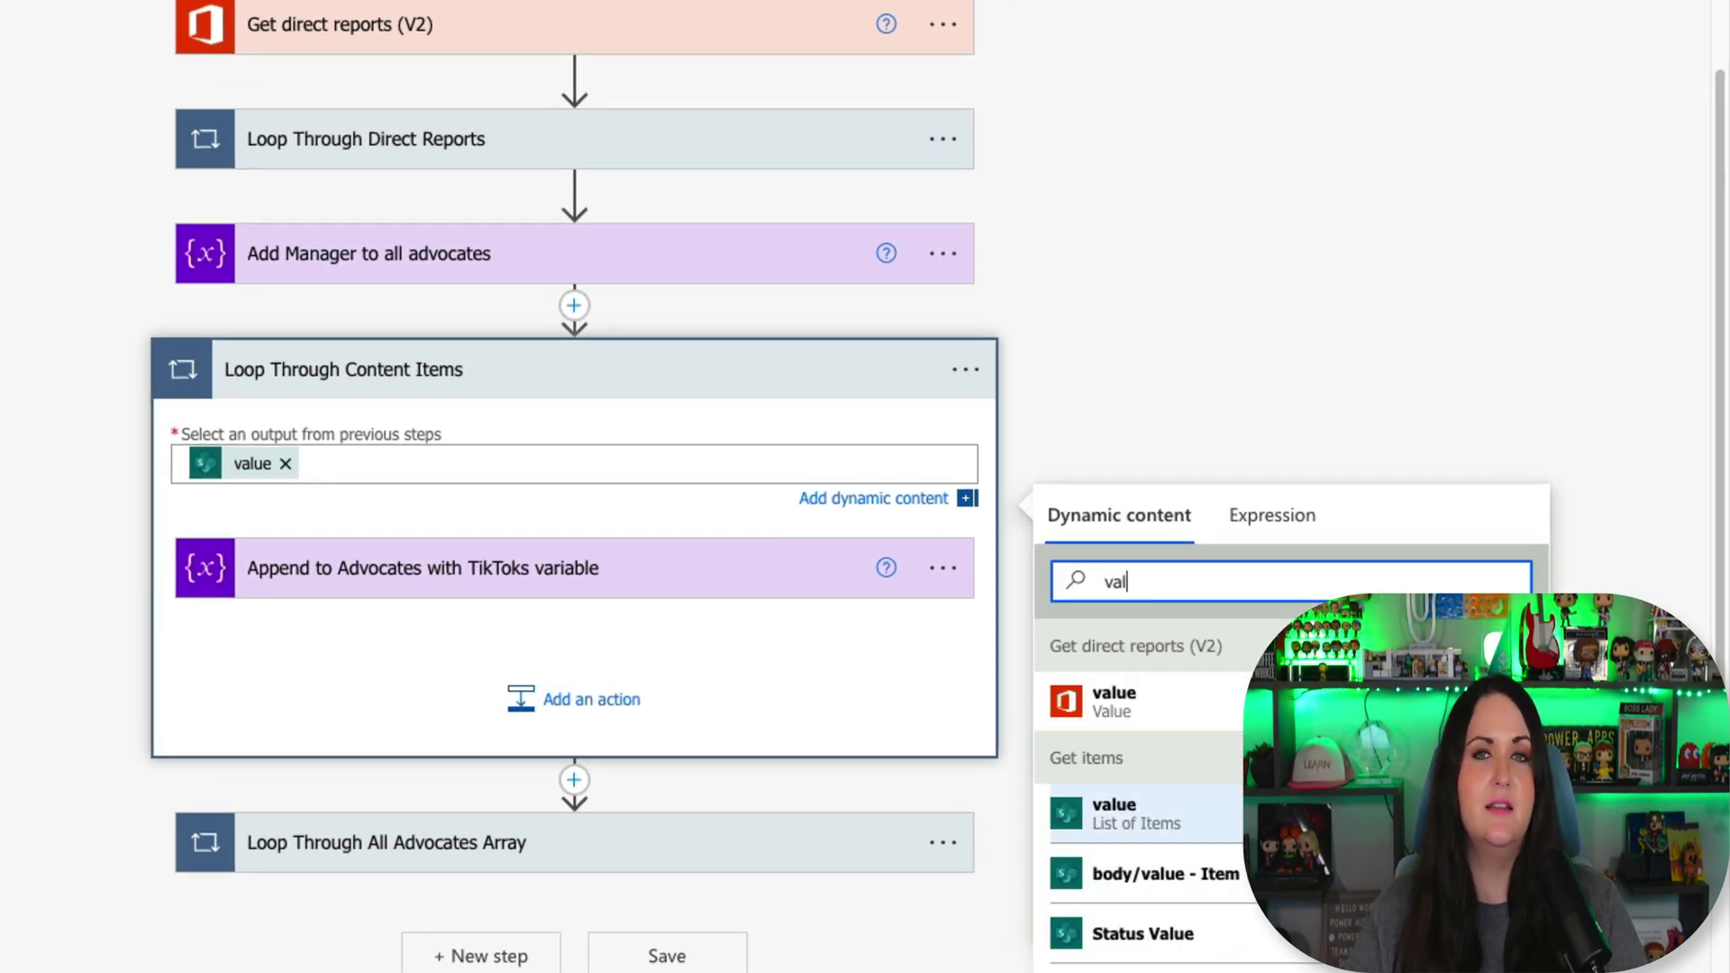
pyautogui.click(583, 588)
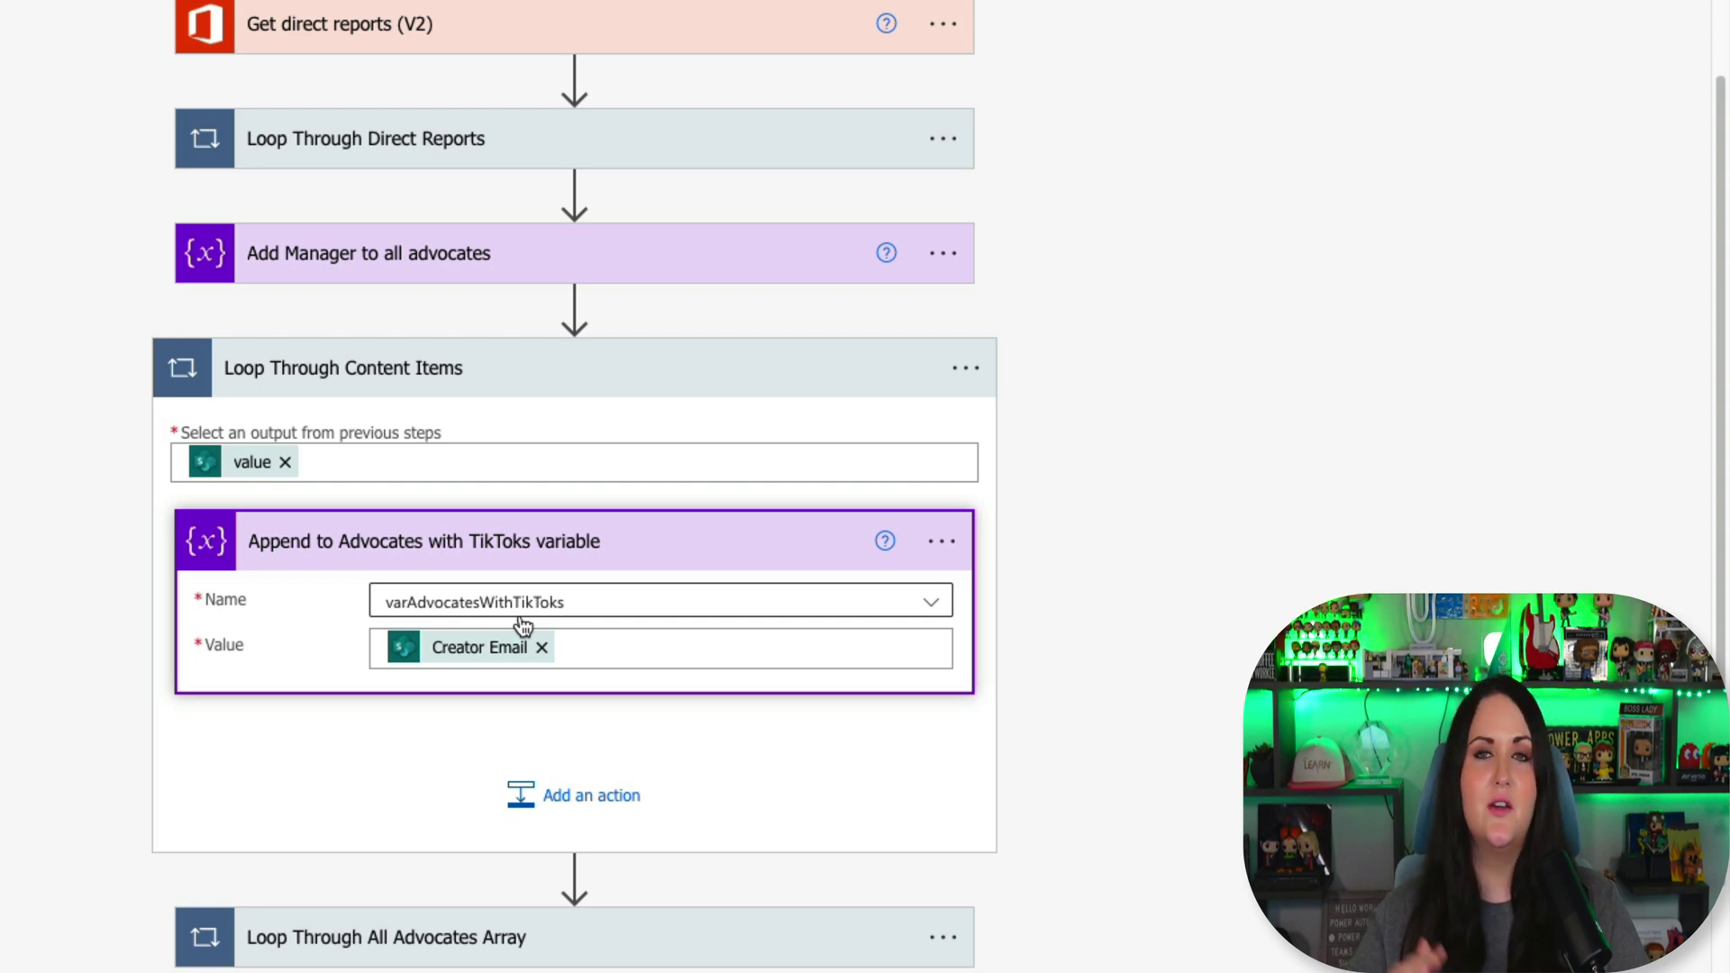
pyautogui.click(607, 647)
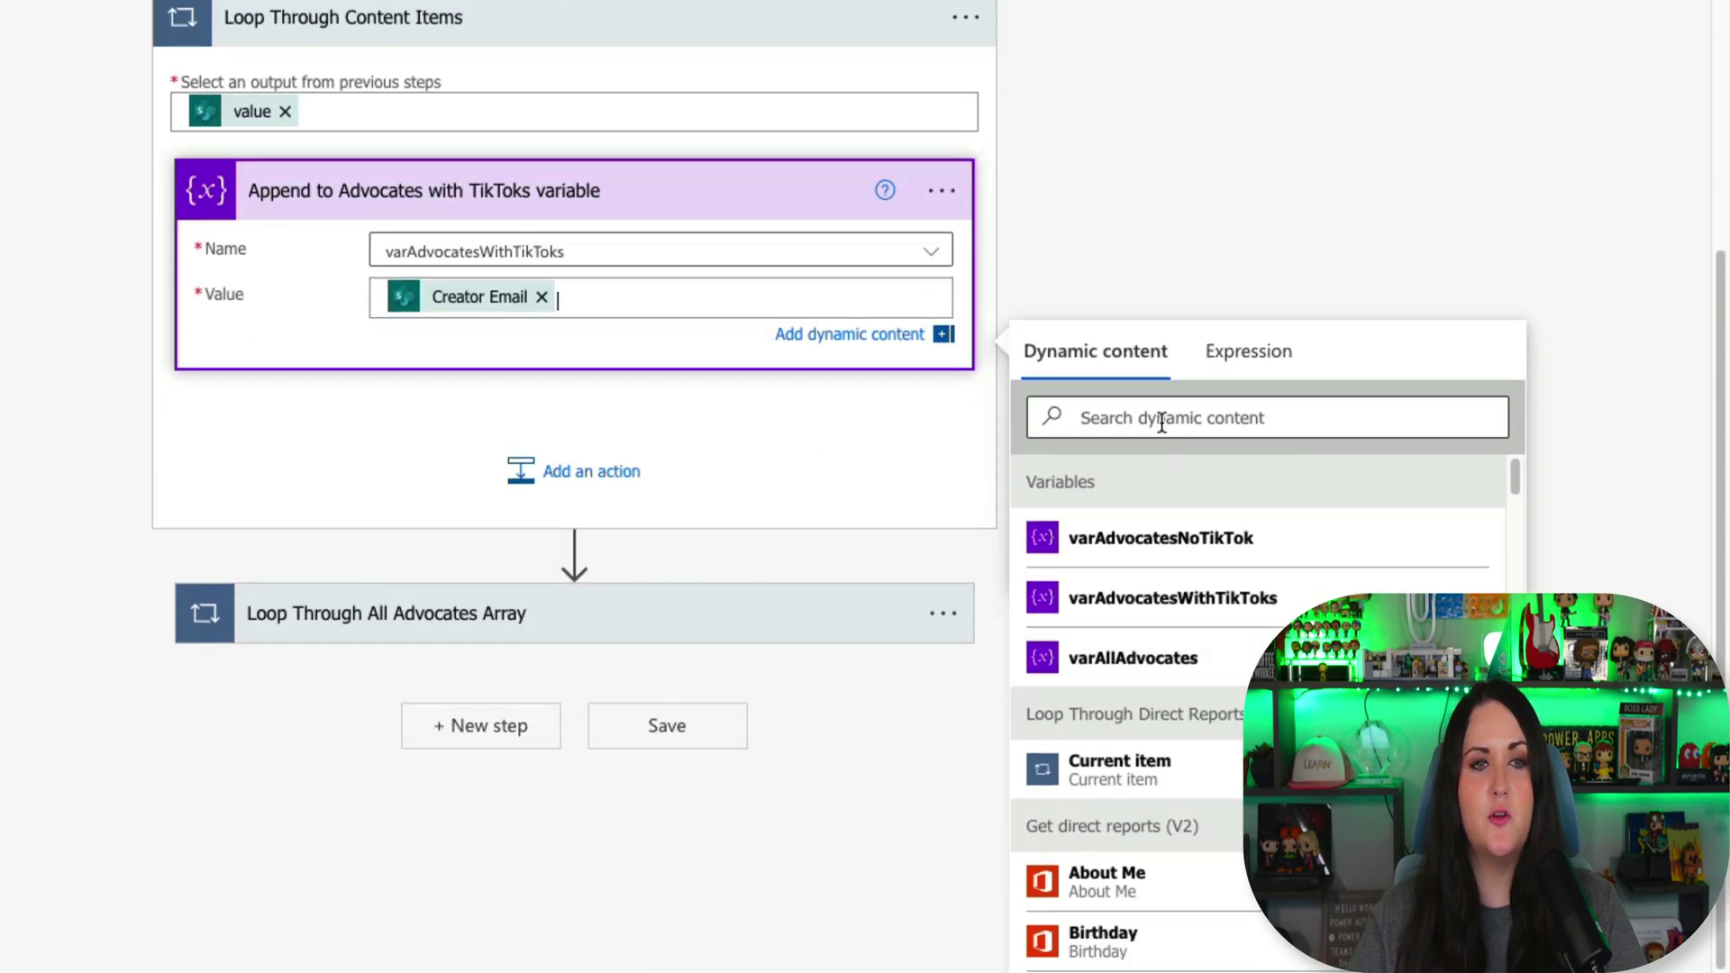
pyautogui.click(1159, 419)
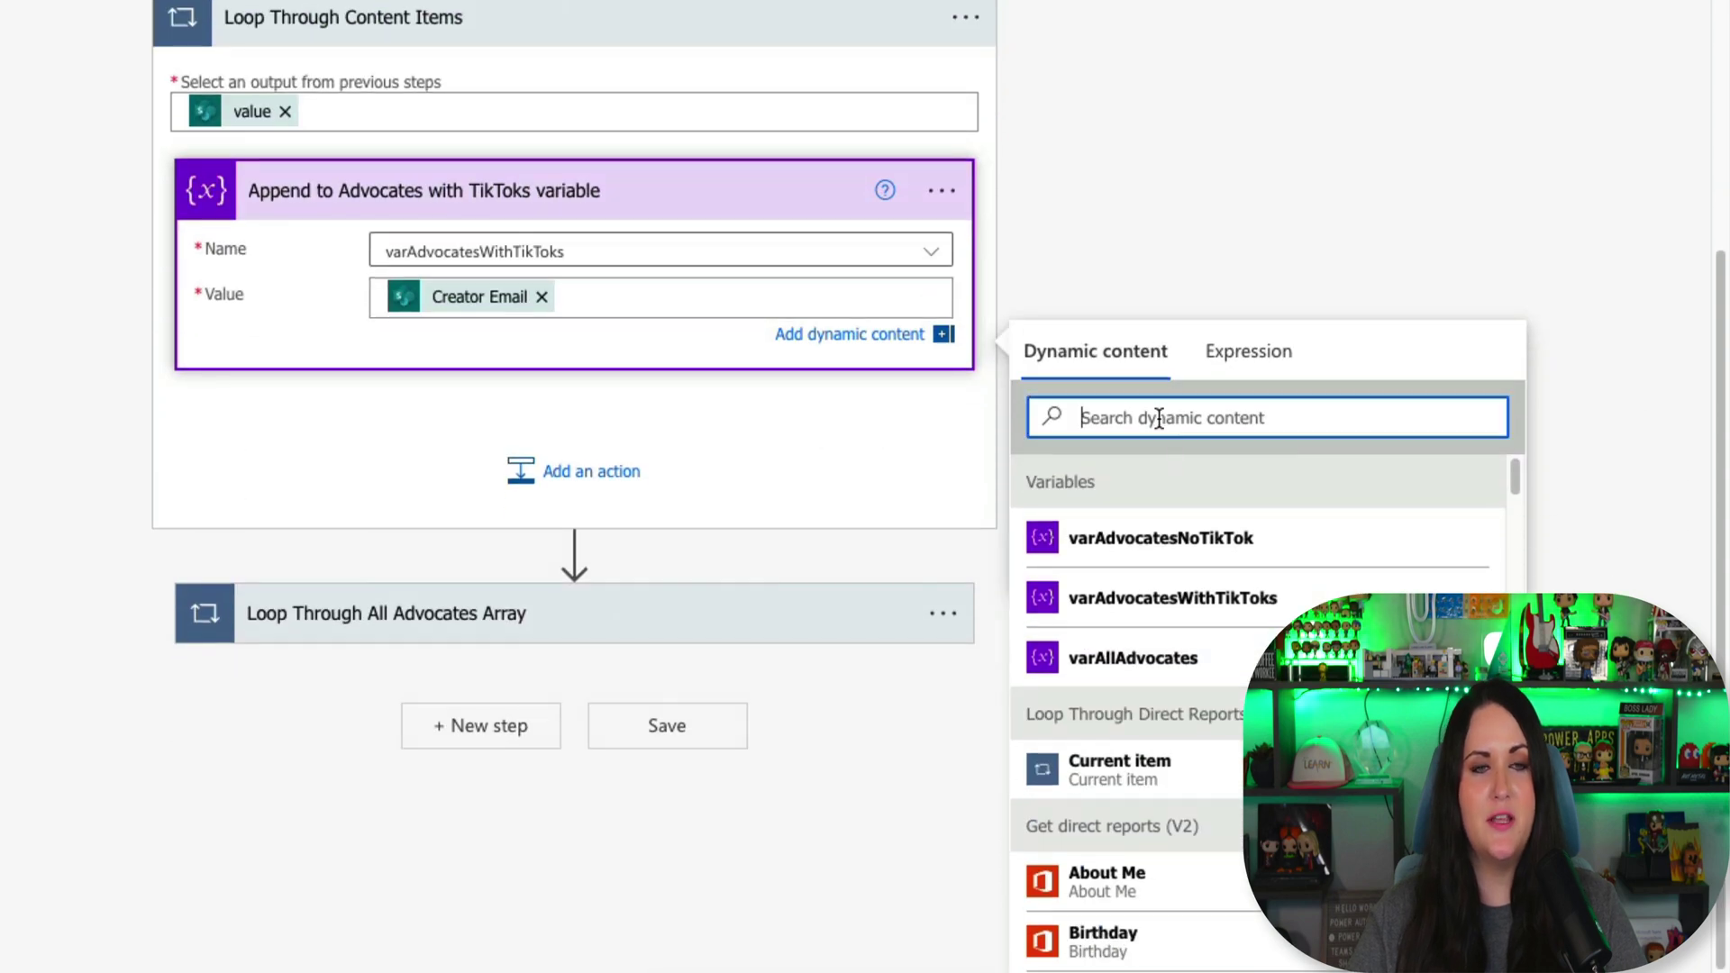
pyautogui.write('creator')
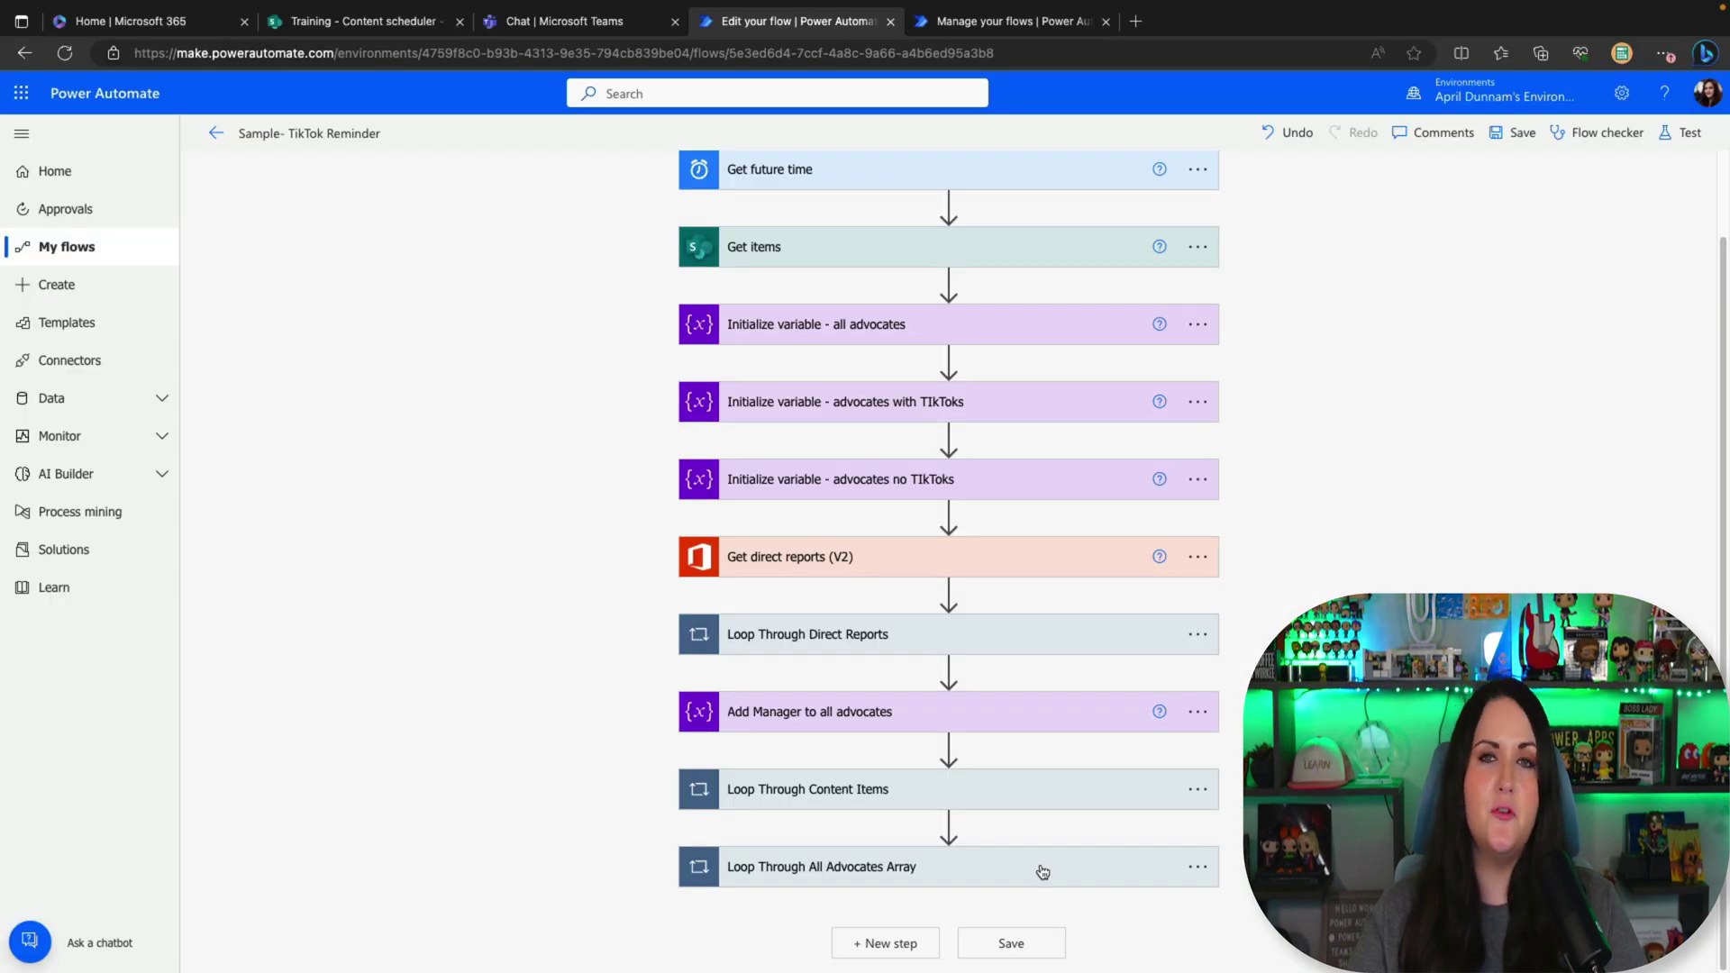
# Step: Expand Loop Through All Advocates Array and its content-item condition, inspecting the Current item comparison
pyautogui.click(1042, 870)
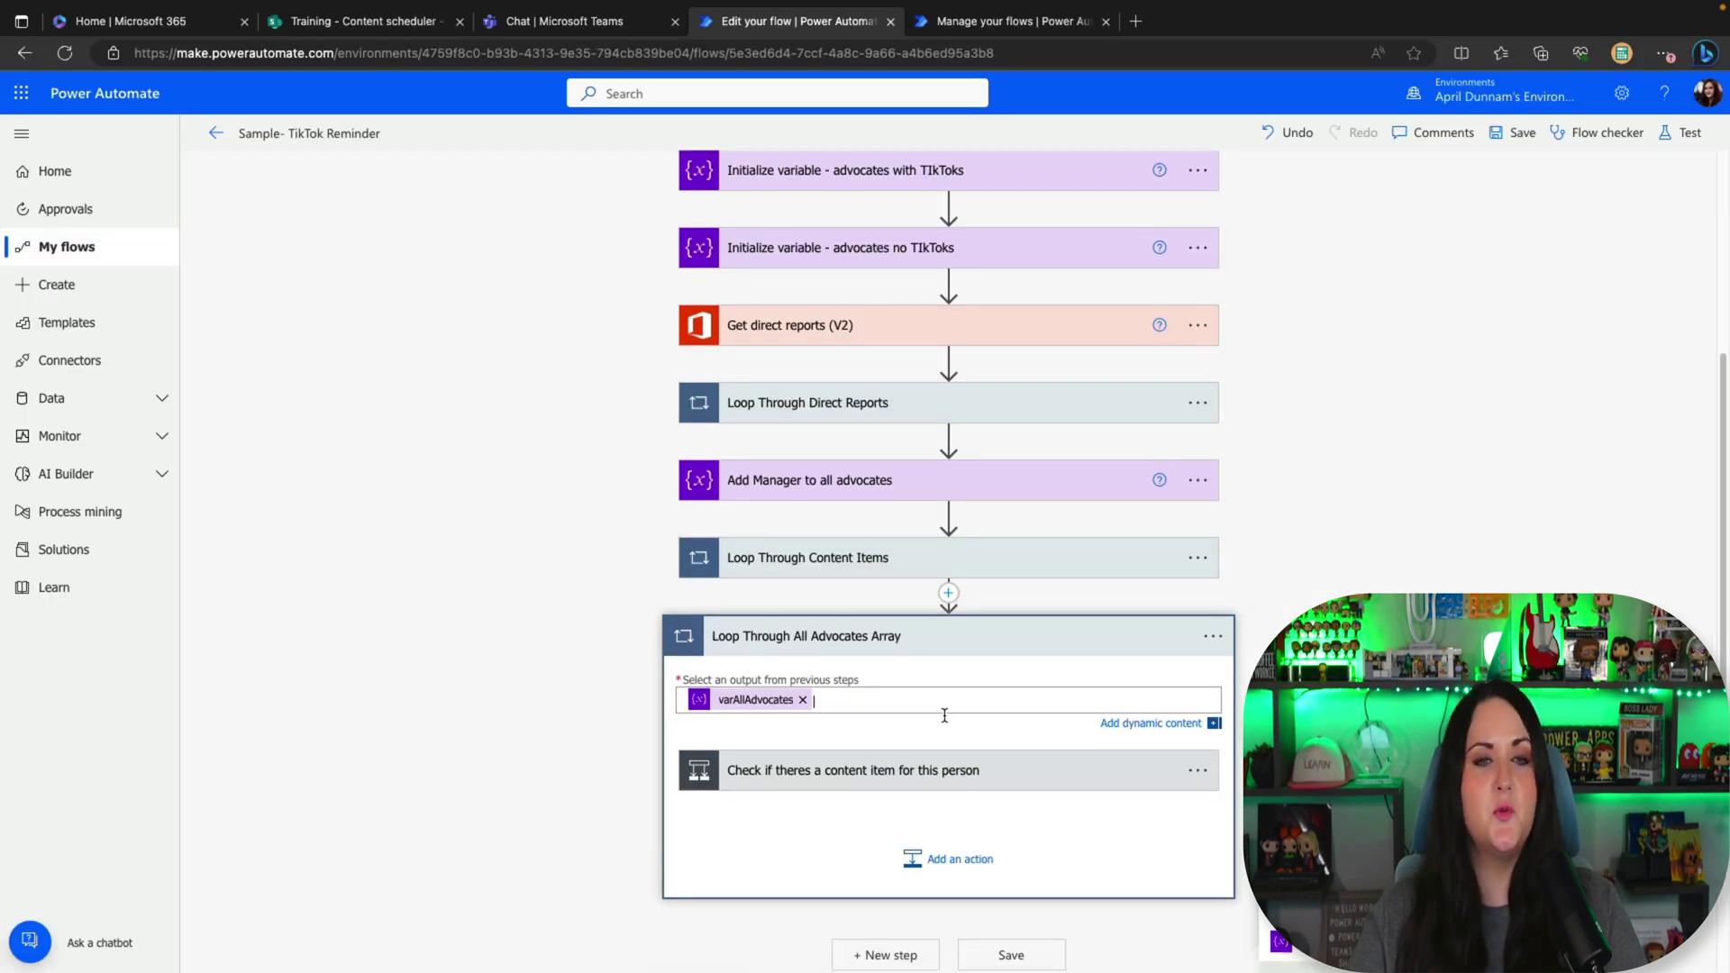
pyautogui.click(944, 703)
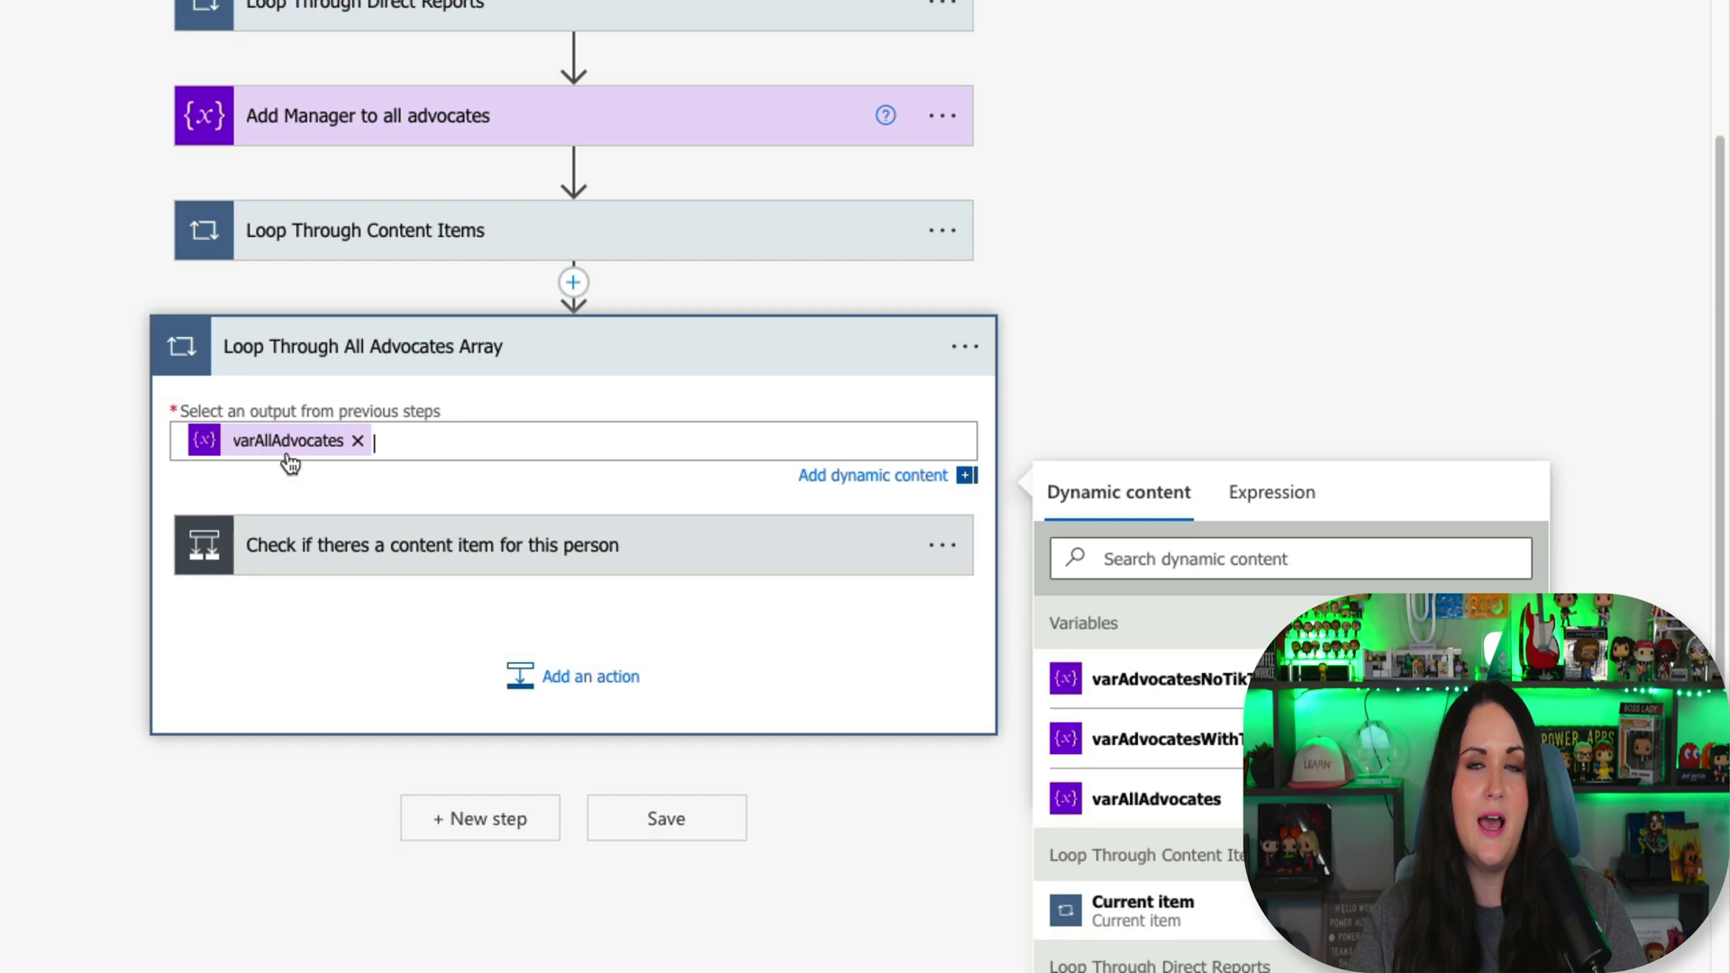
pyautogui.click(605, 547)
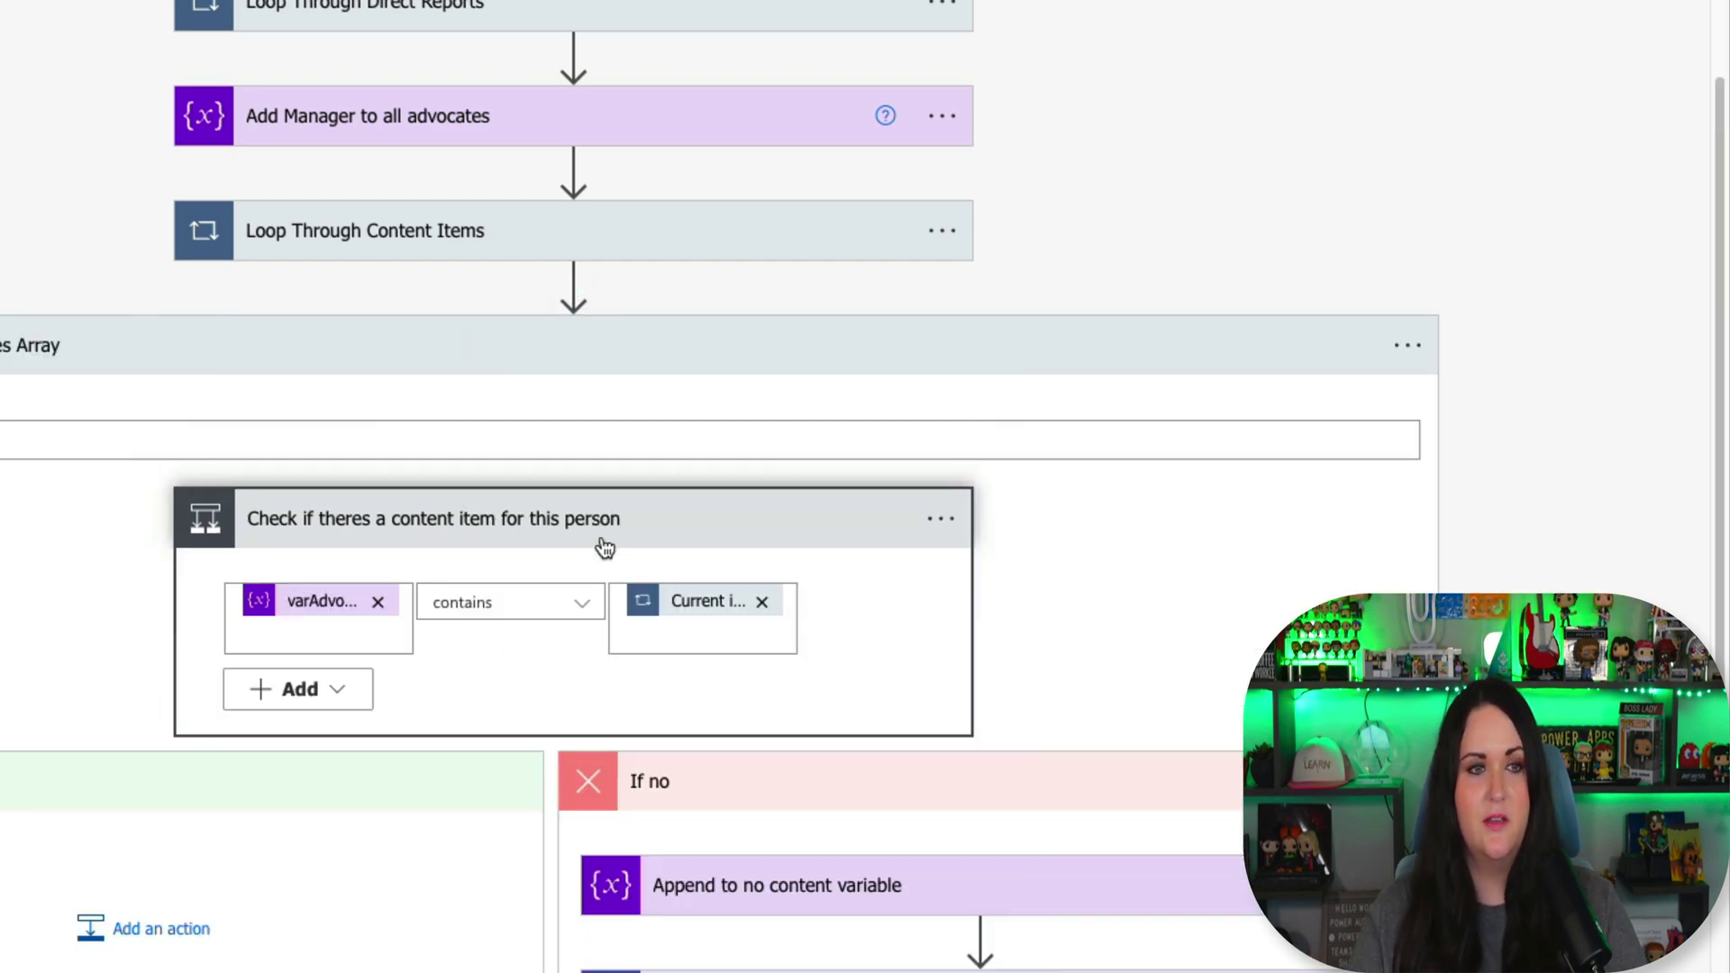
pyautogui.scroll(-1, 602, 544)
pyautogui.click(348, 533)
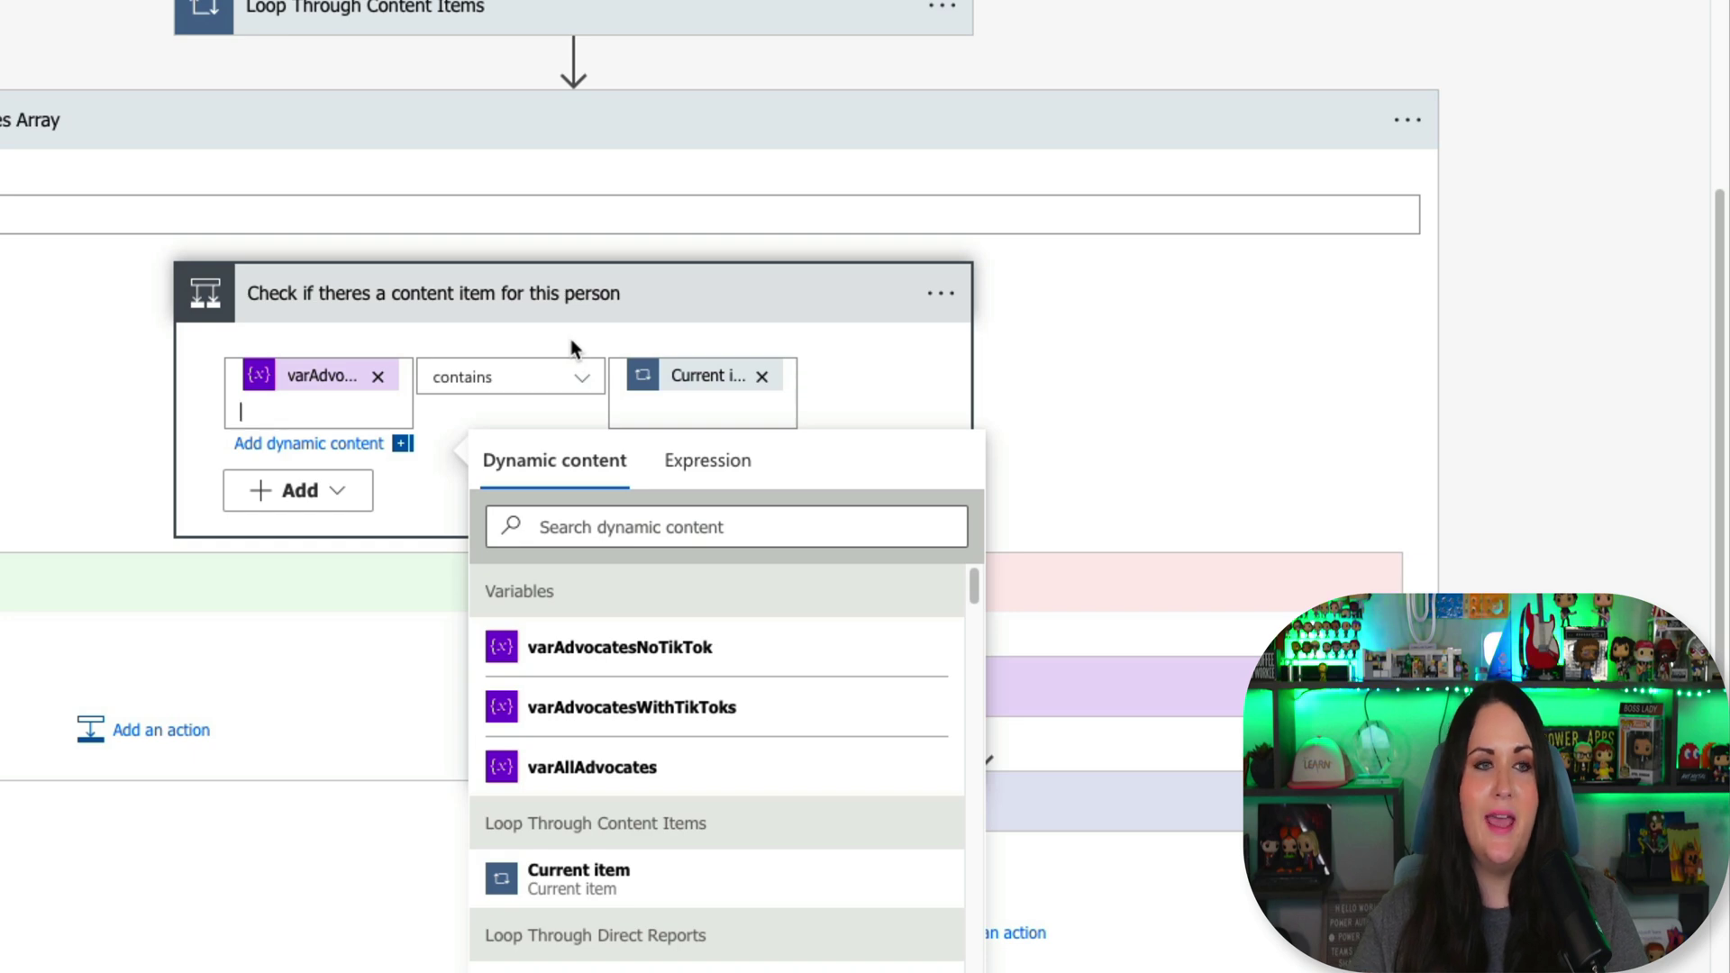
pyautogui.click(739, 374)
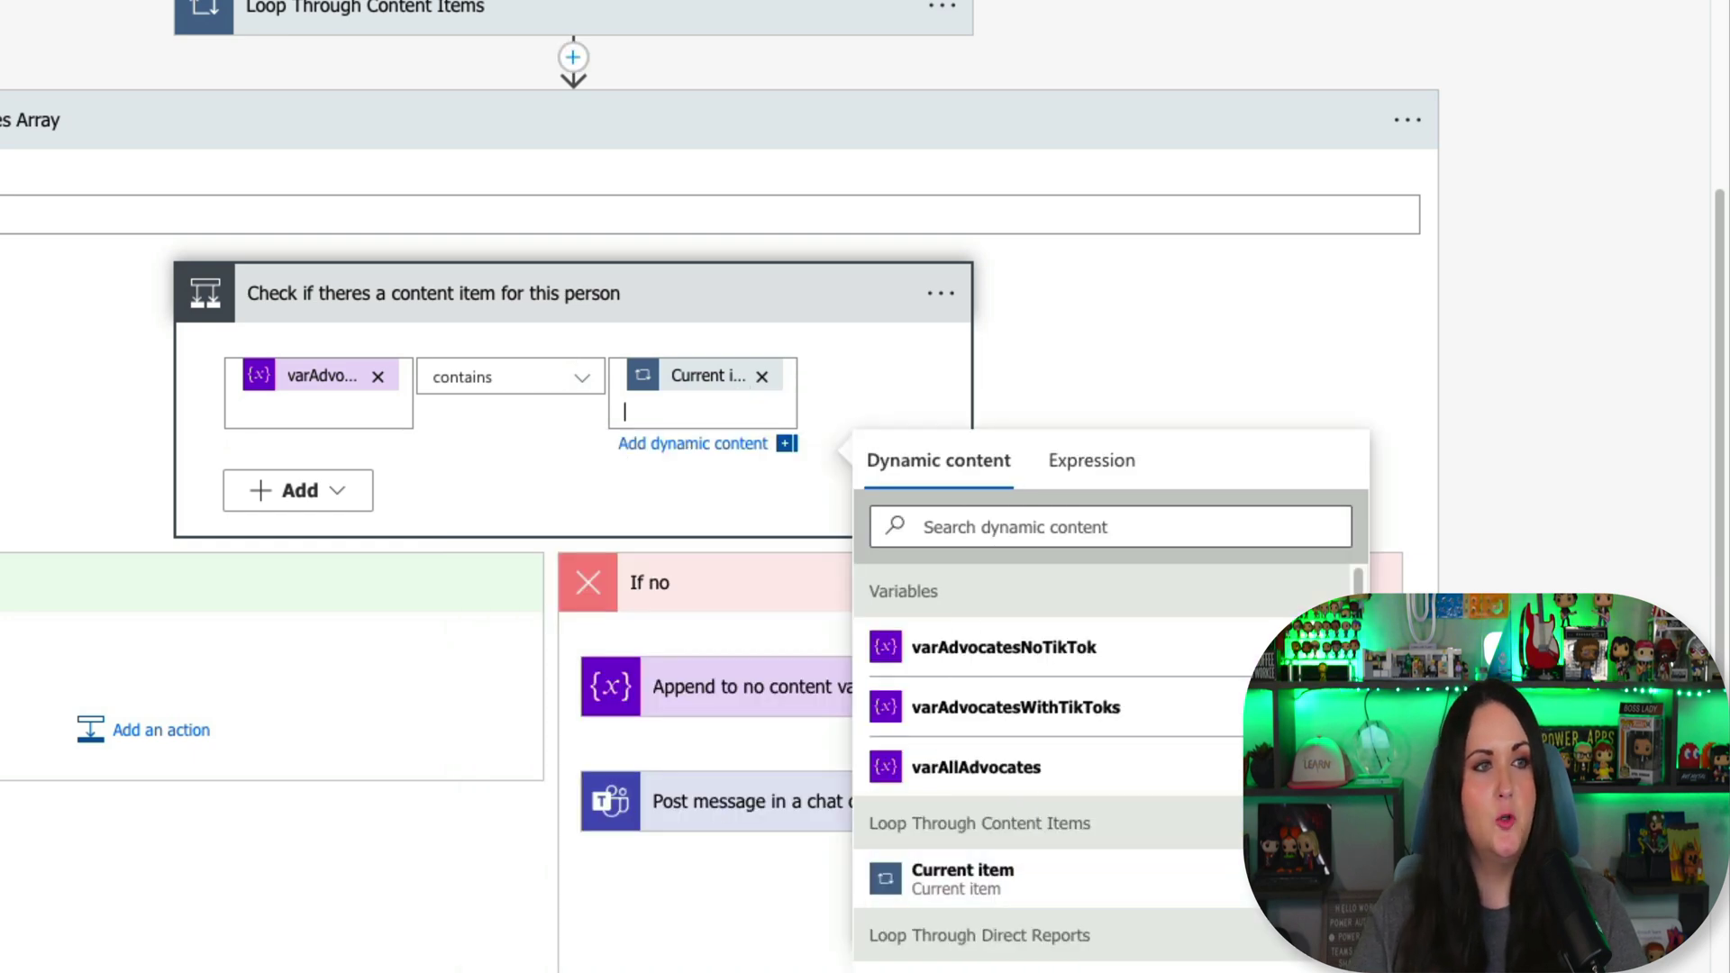
pyautogui.scroll(-10, 985, 846)
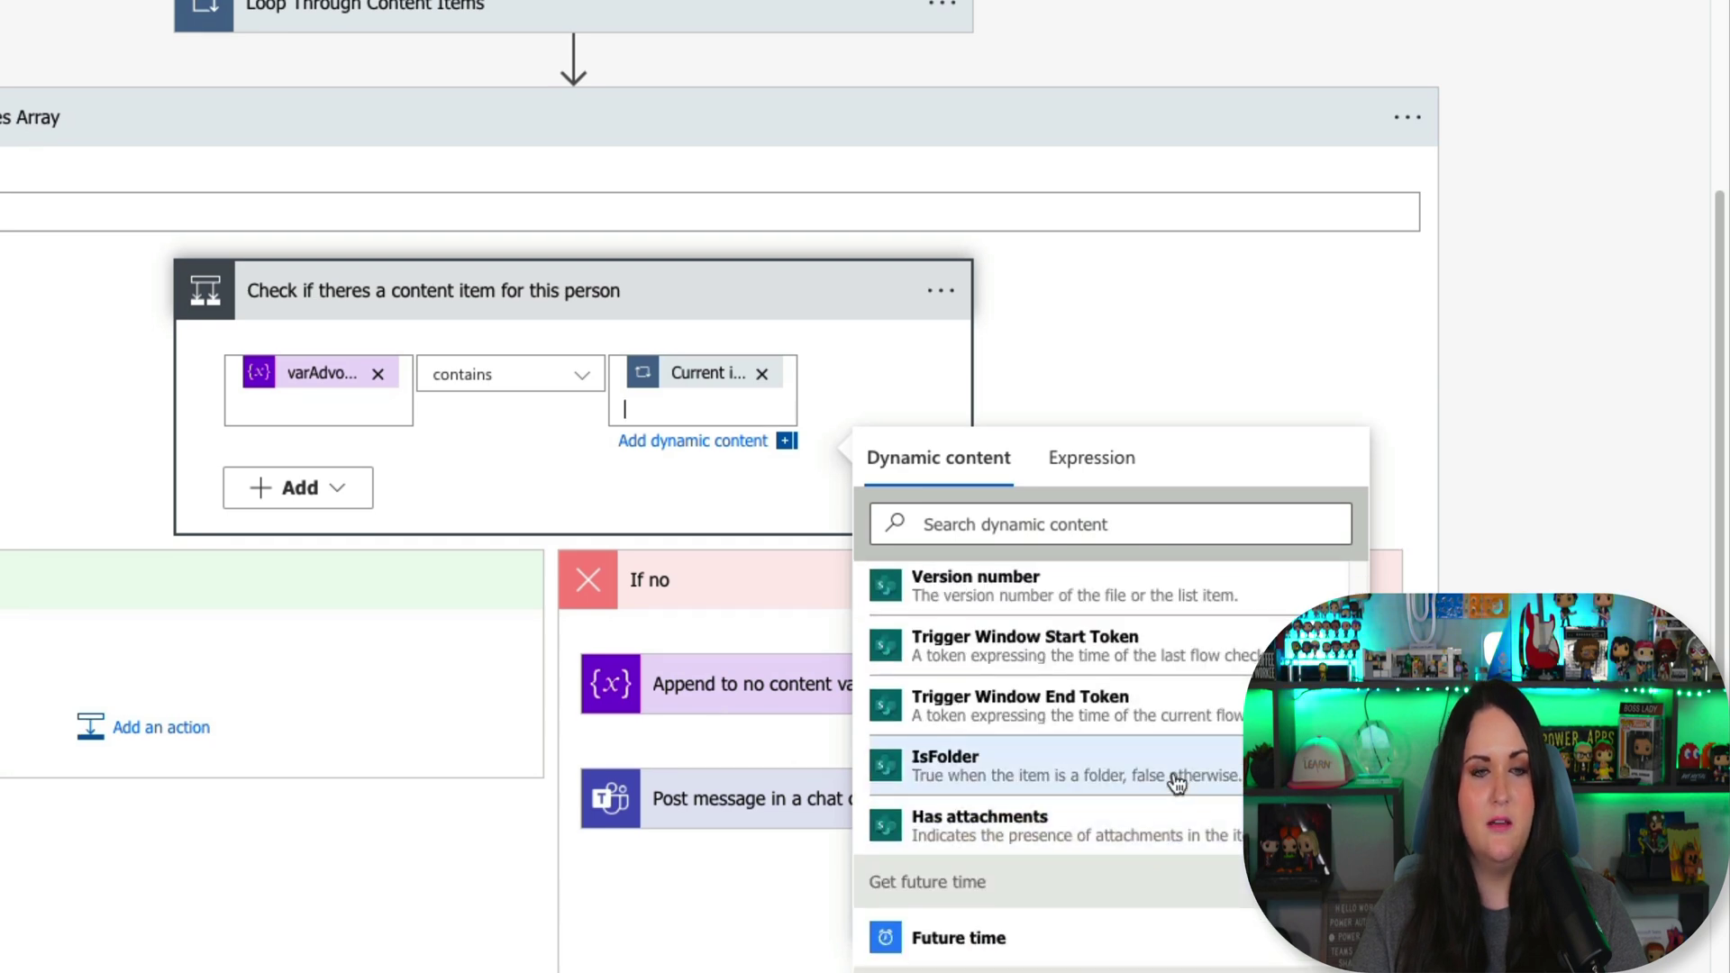
pyautogui.scroll(-3, 1176, 784)
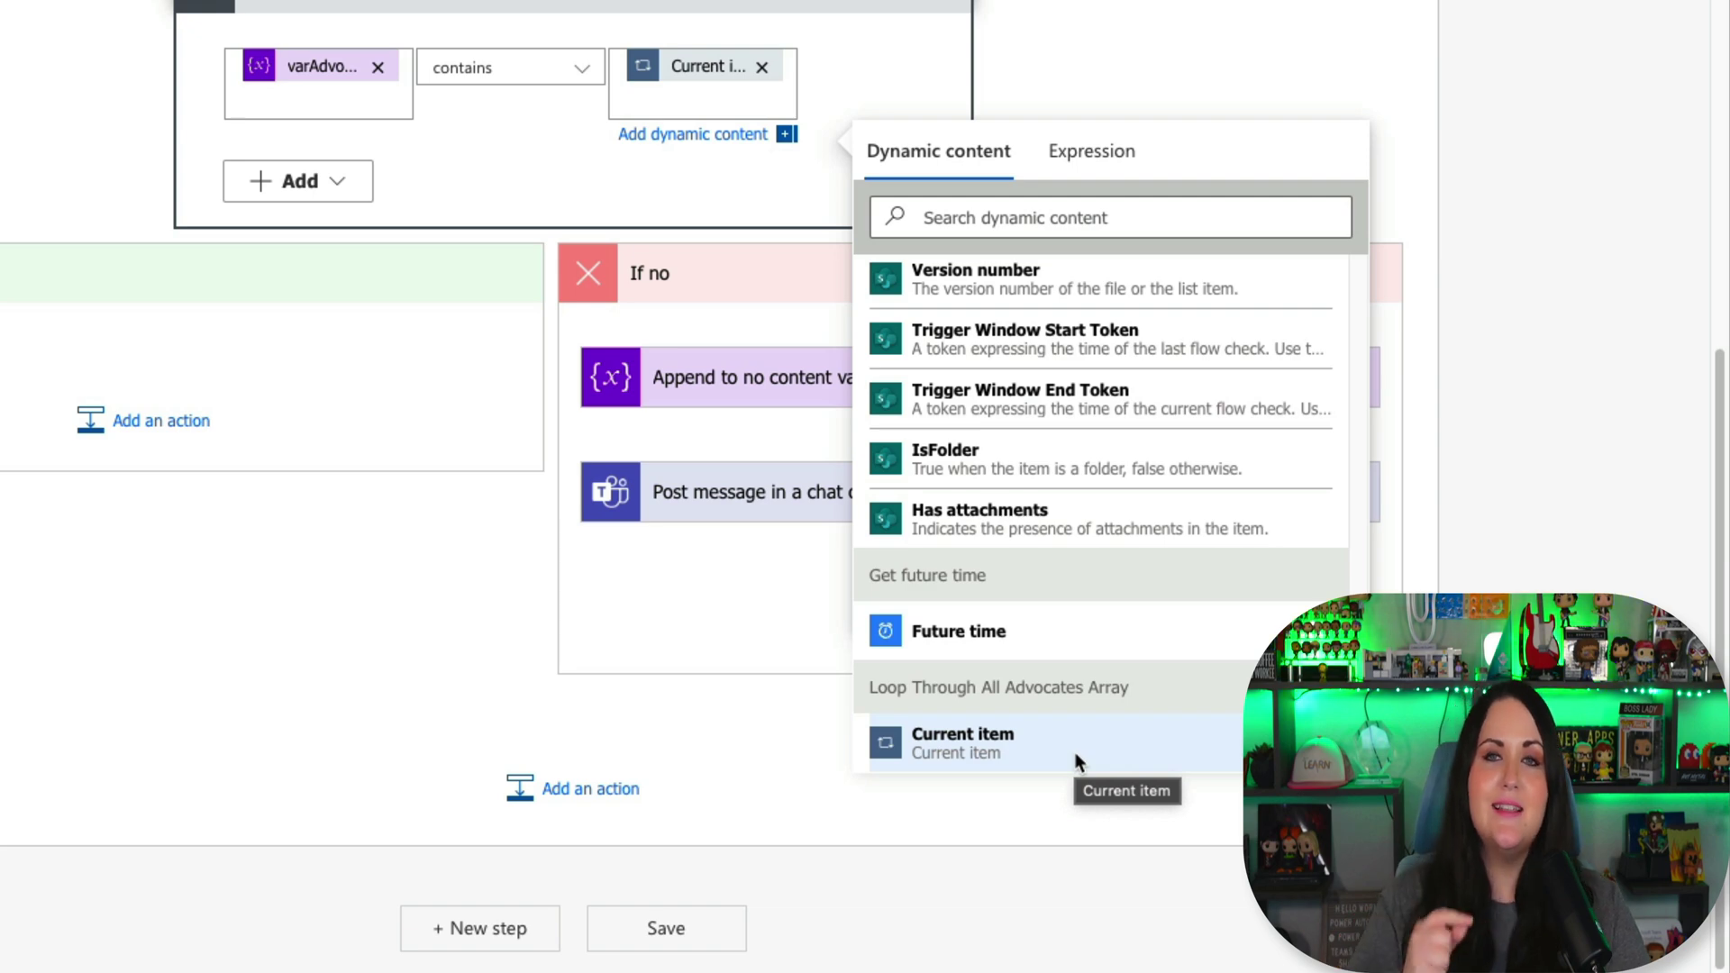
pyautogui.click(701, 604)
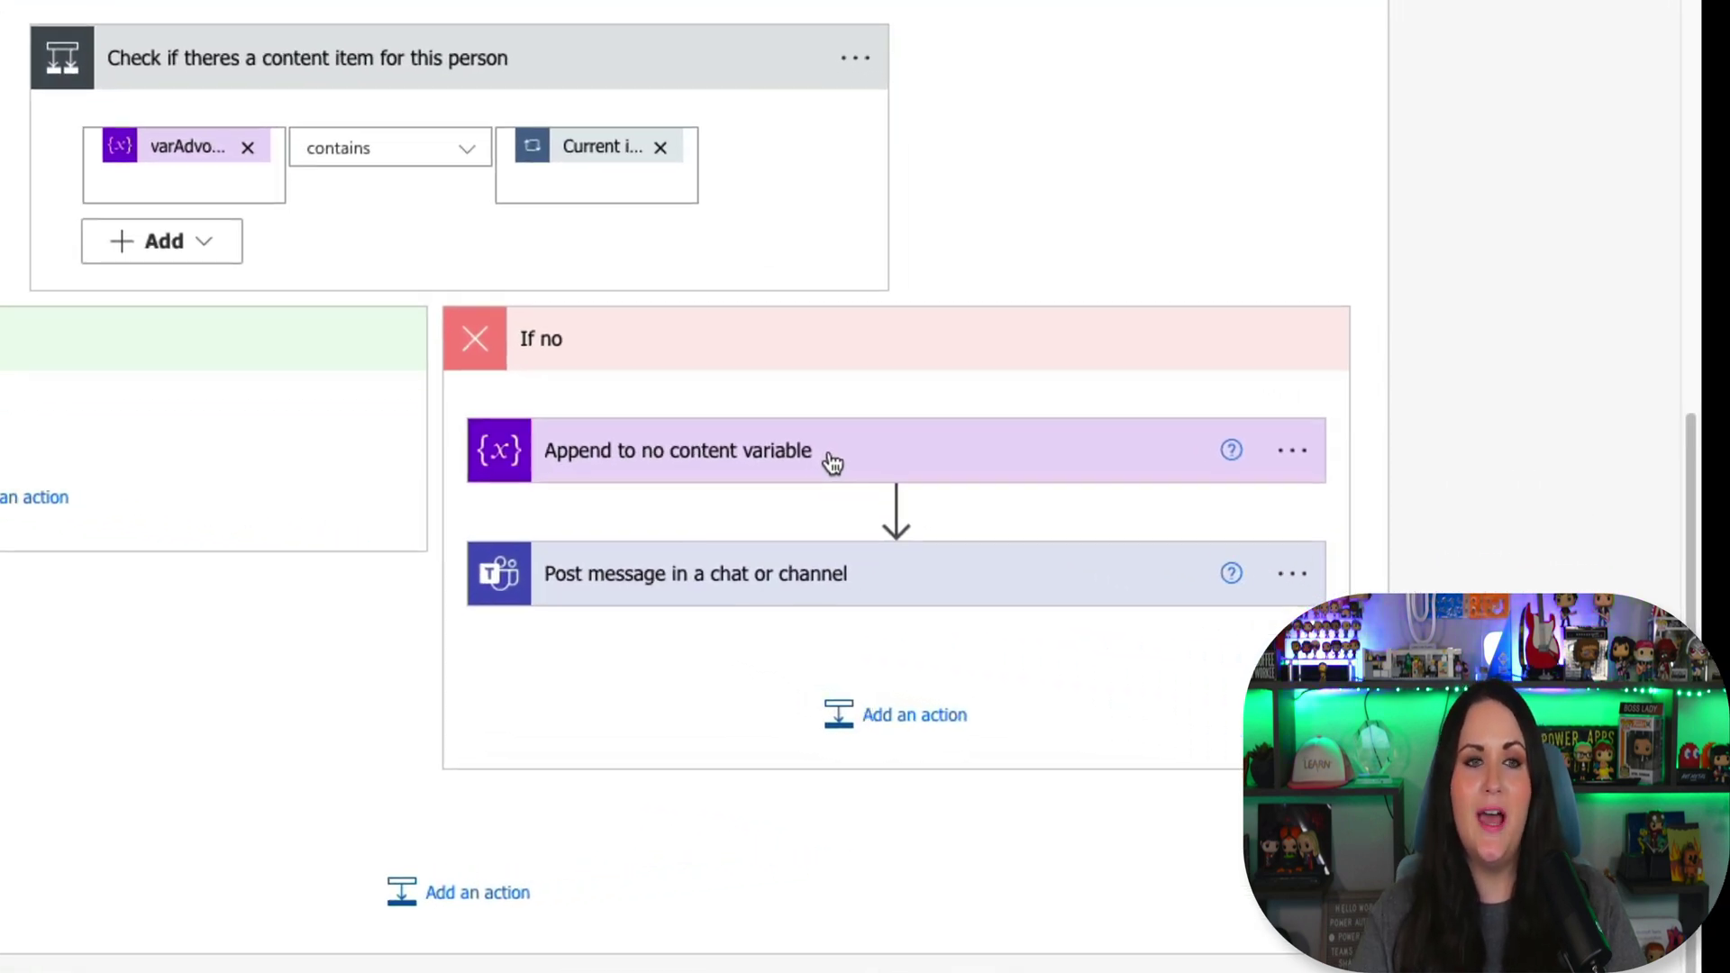
# Step: Expand the If no branch's step appending Current item to varAdvocatesNoTikTok
pyautogui.click(1182, 576)
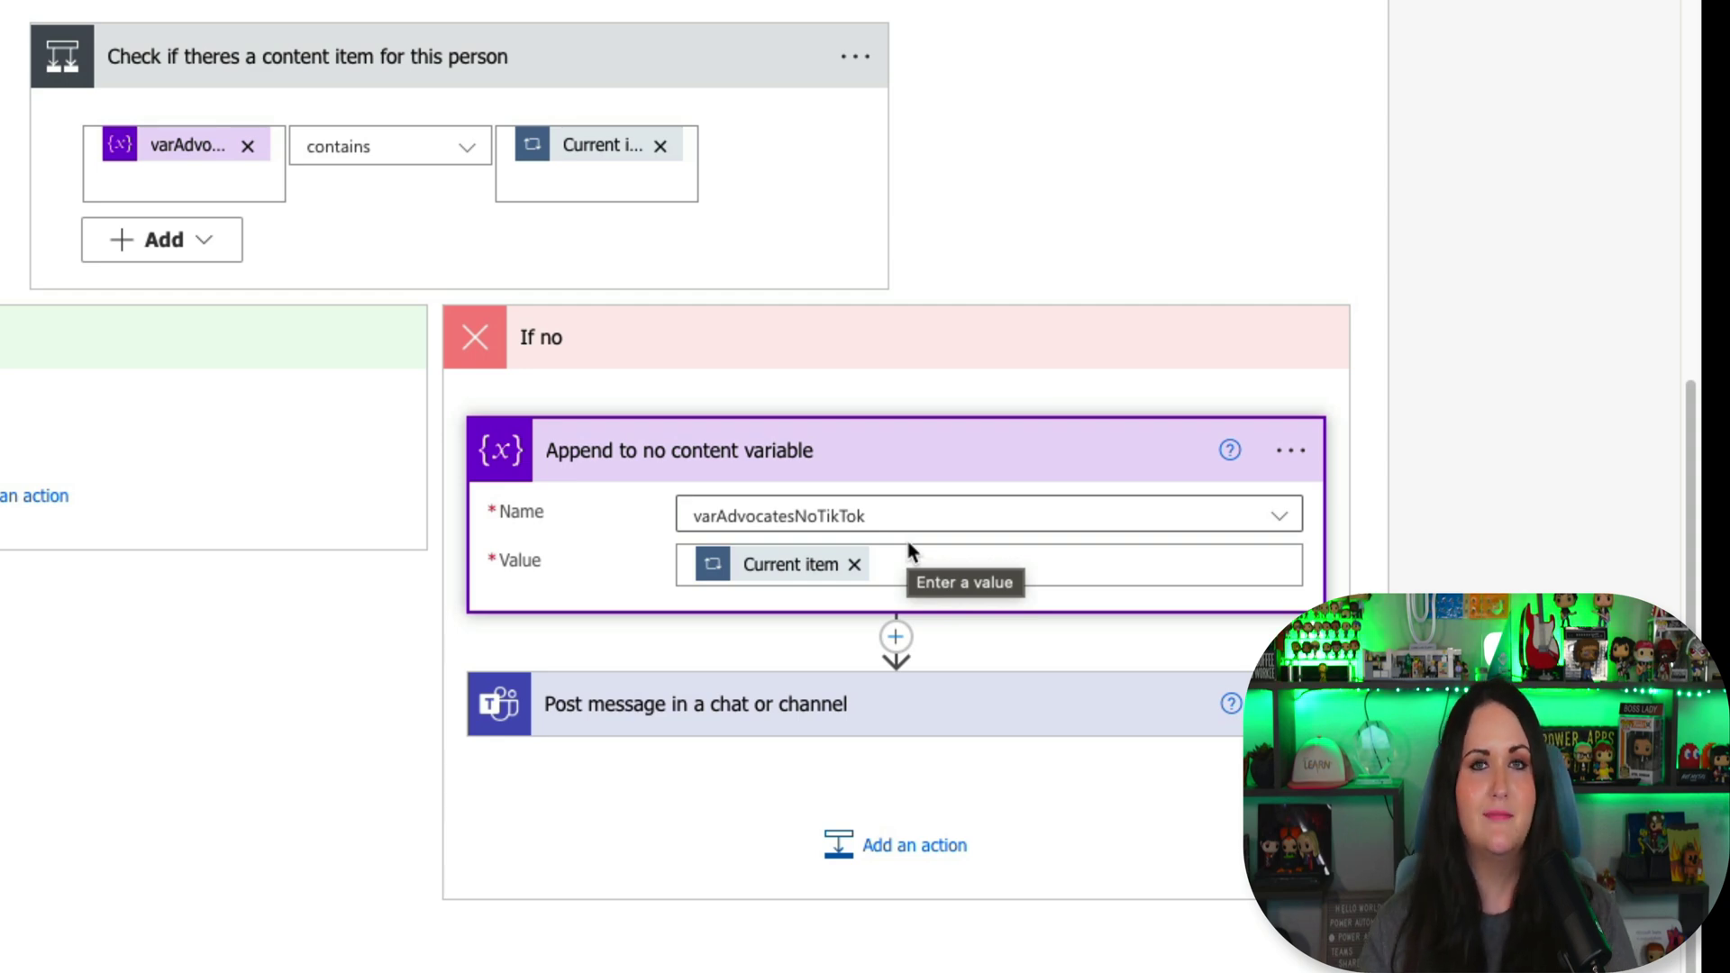
# Step: Review the Post message step: a Flow bot chat to Current item saying 'ACTION REQUIRED: TikTok Proposal Due!'
pyautogui.click(1013, 712)
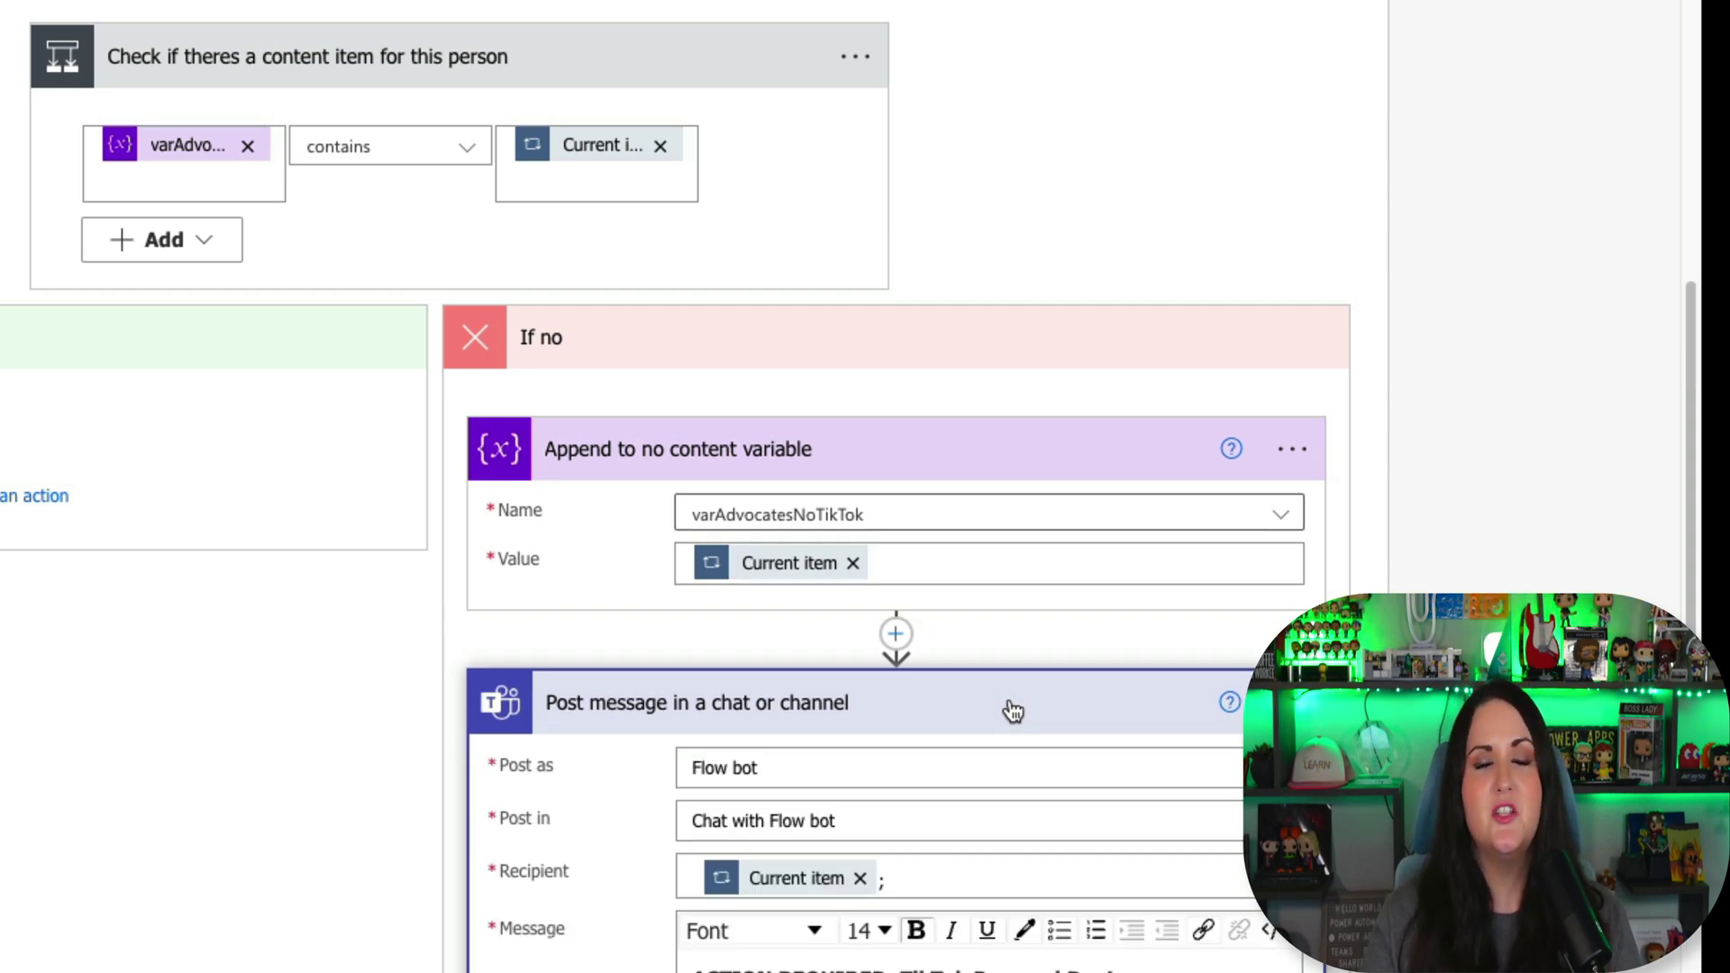
pyautogui.scroll(-4, 1013, 712)
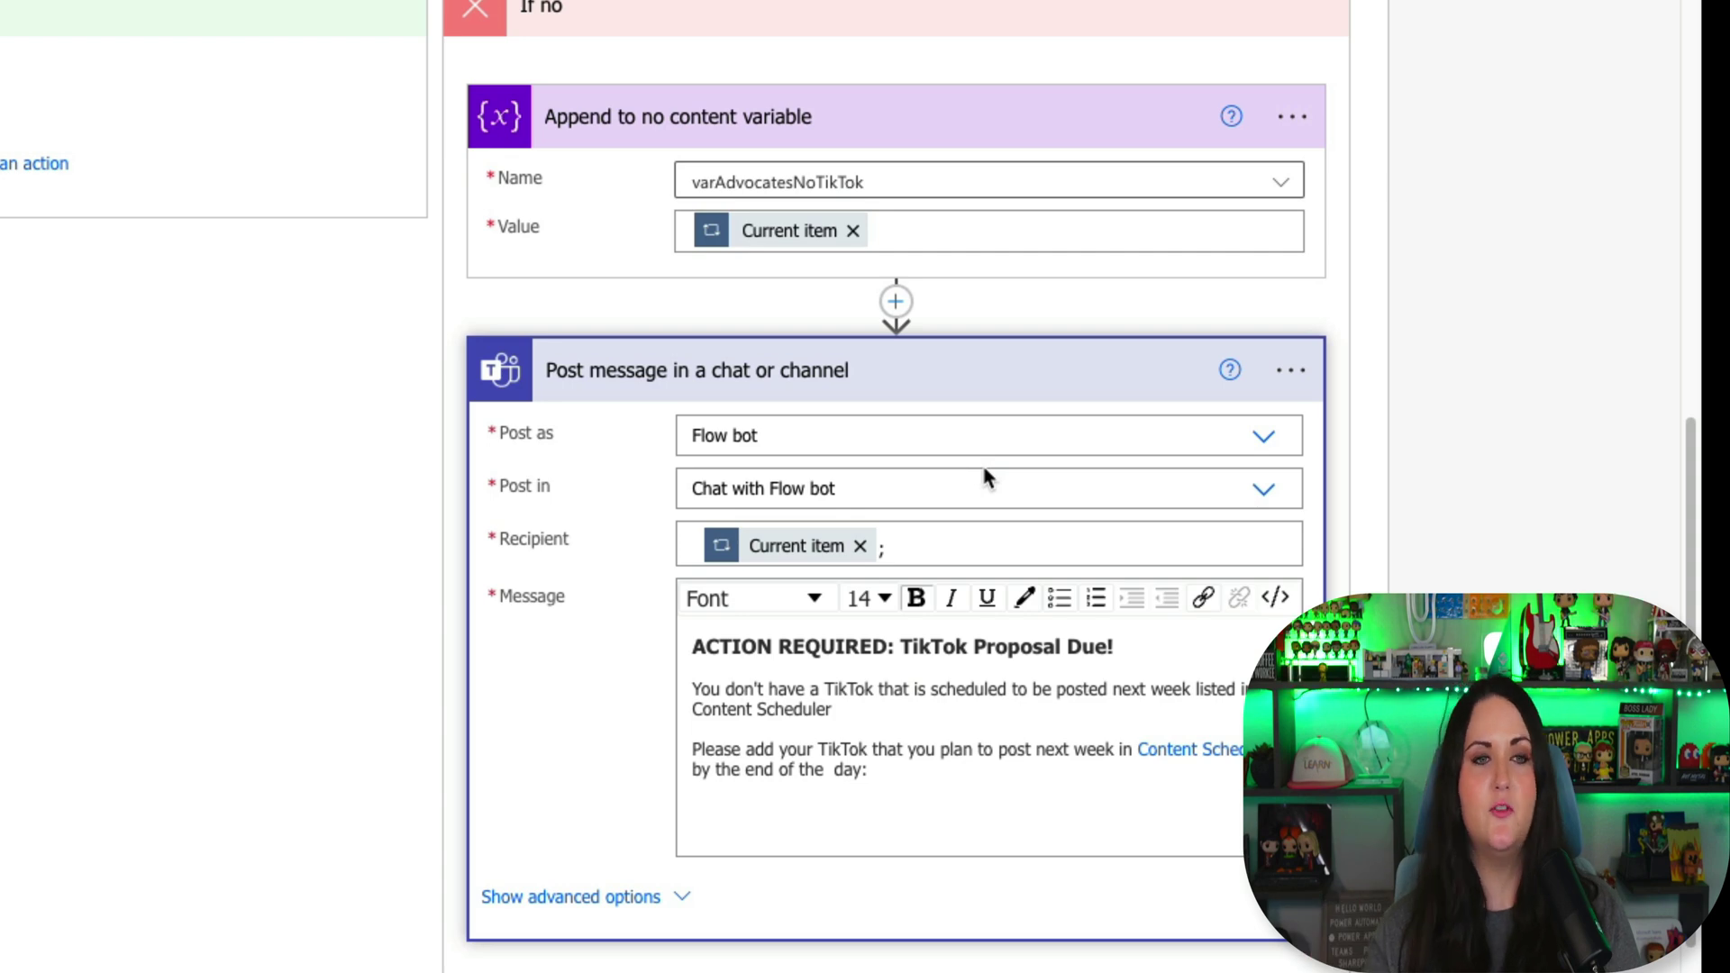
pyautogui.click(816, 549)
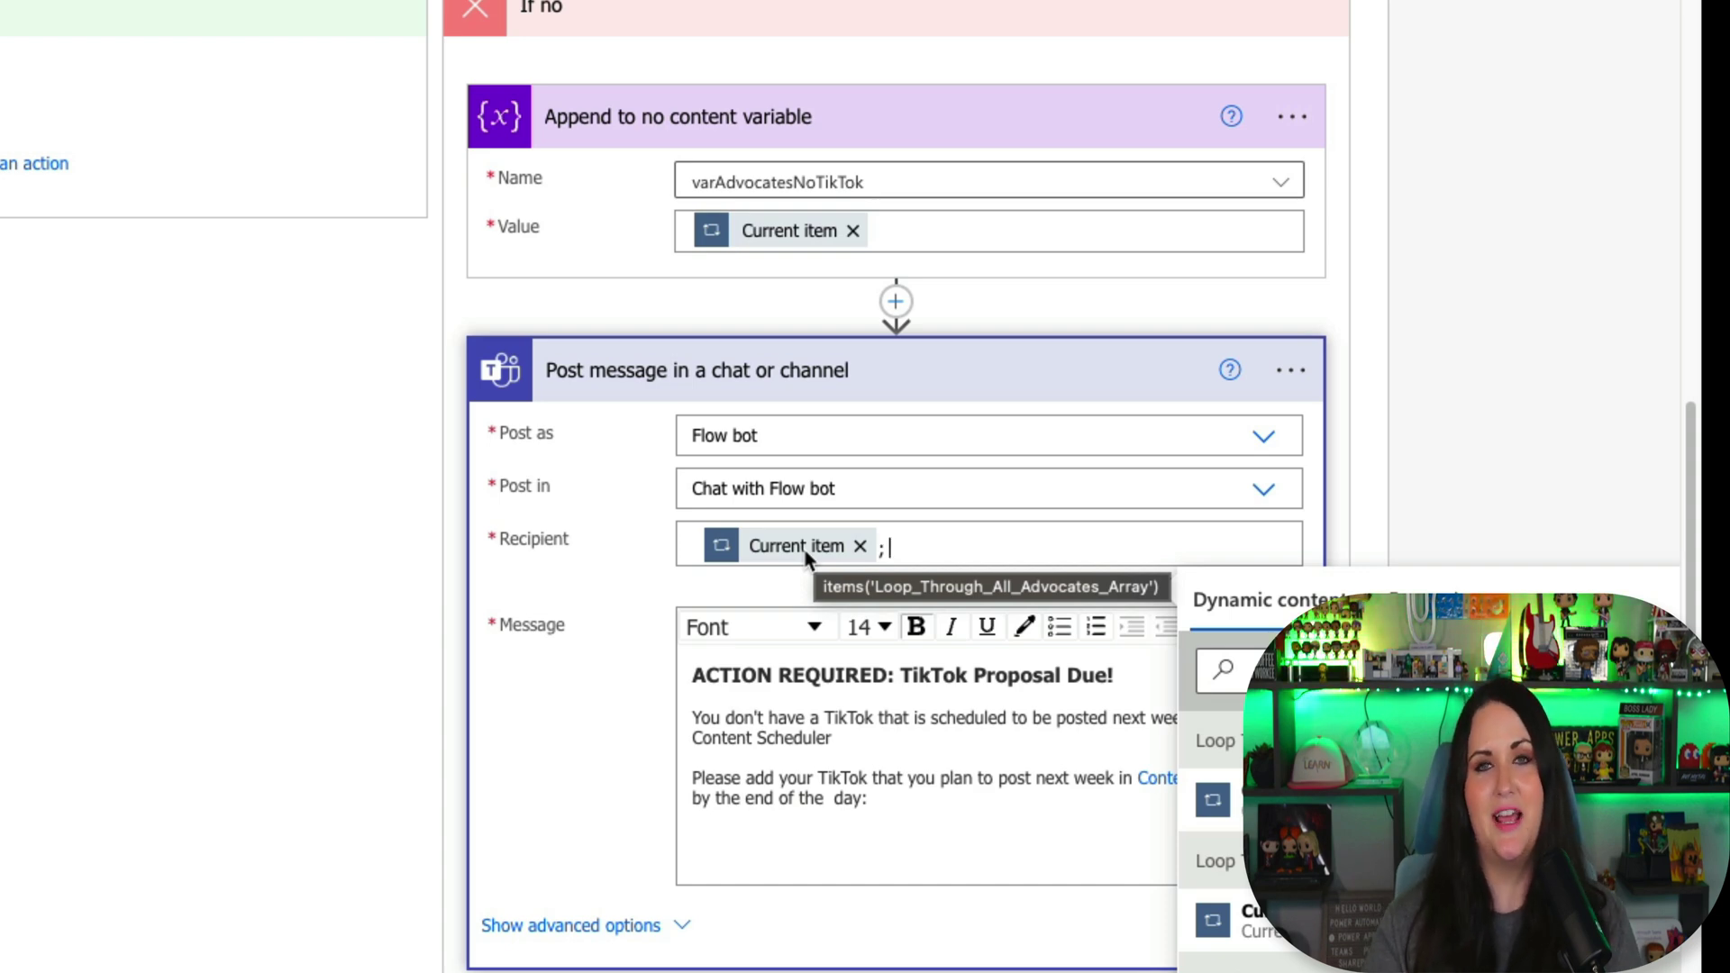
pyautogui.click(937, 781)
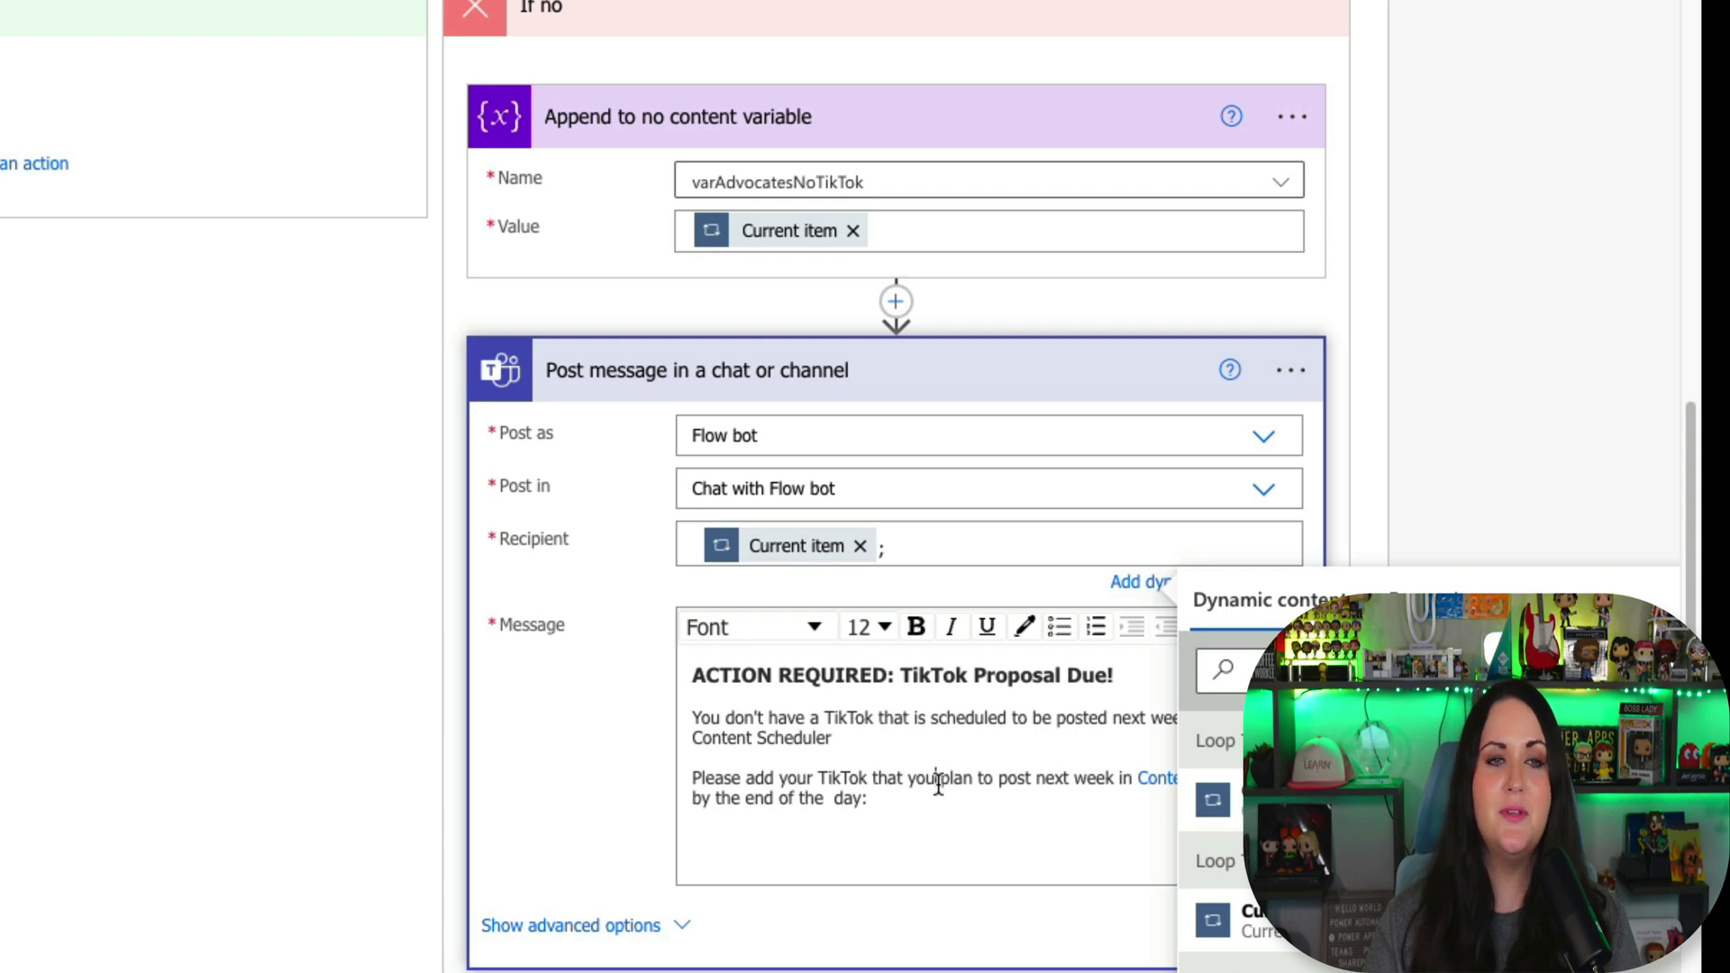
pyautogui.scroll(-2, 952, 800)
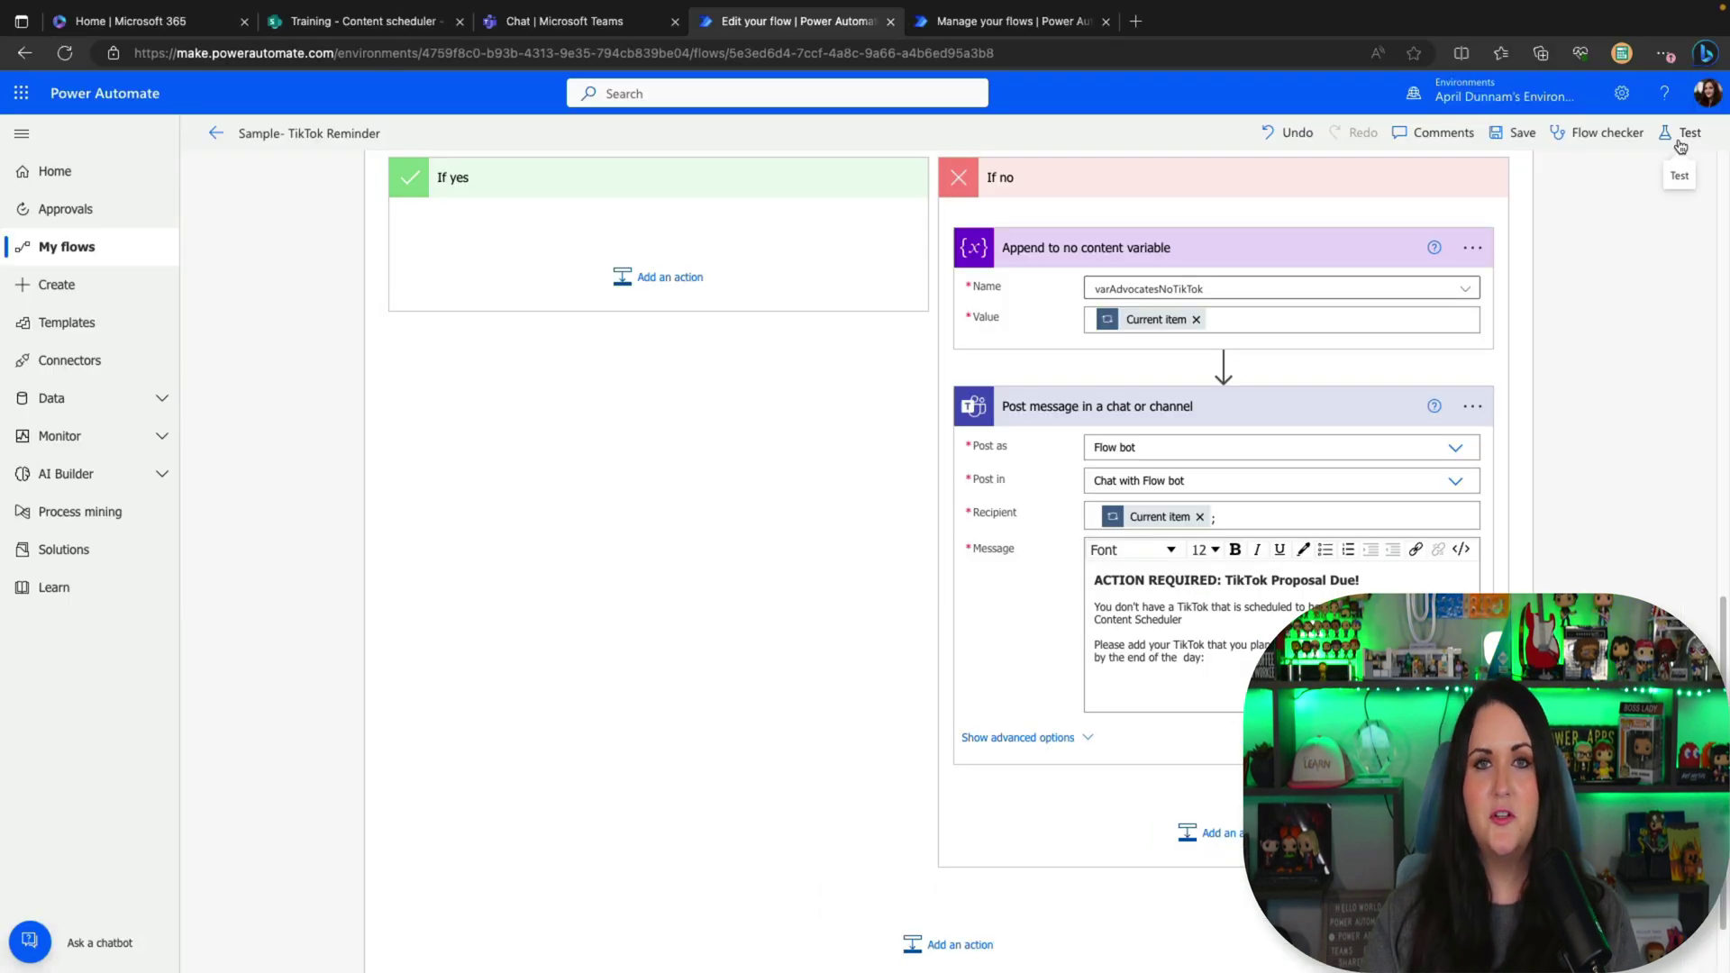
# Step: Manually test-run the Sample- TikTok Reminder flow, then view the Content scheduler list
pyautogui.click(1678, 132)
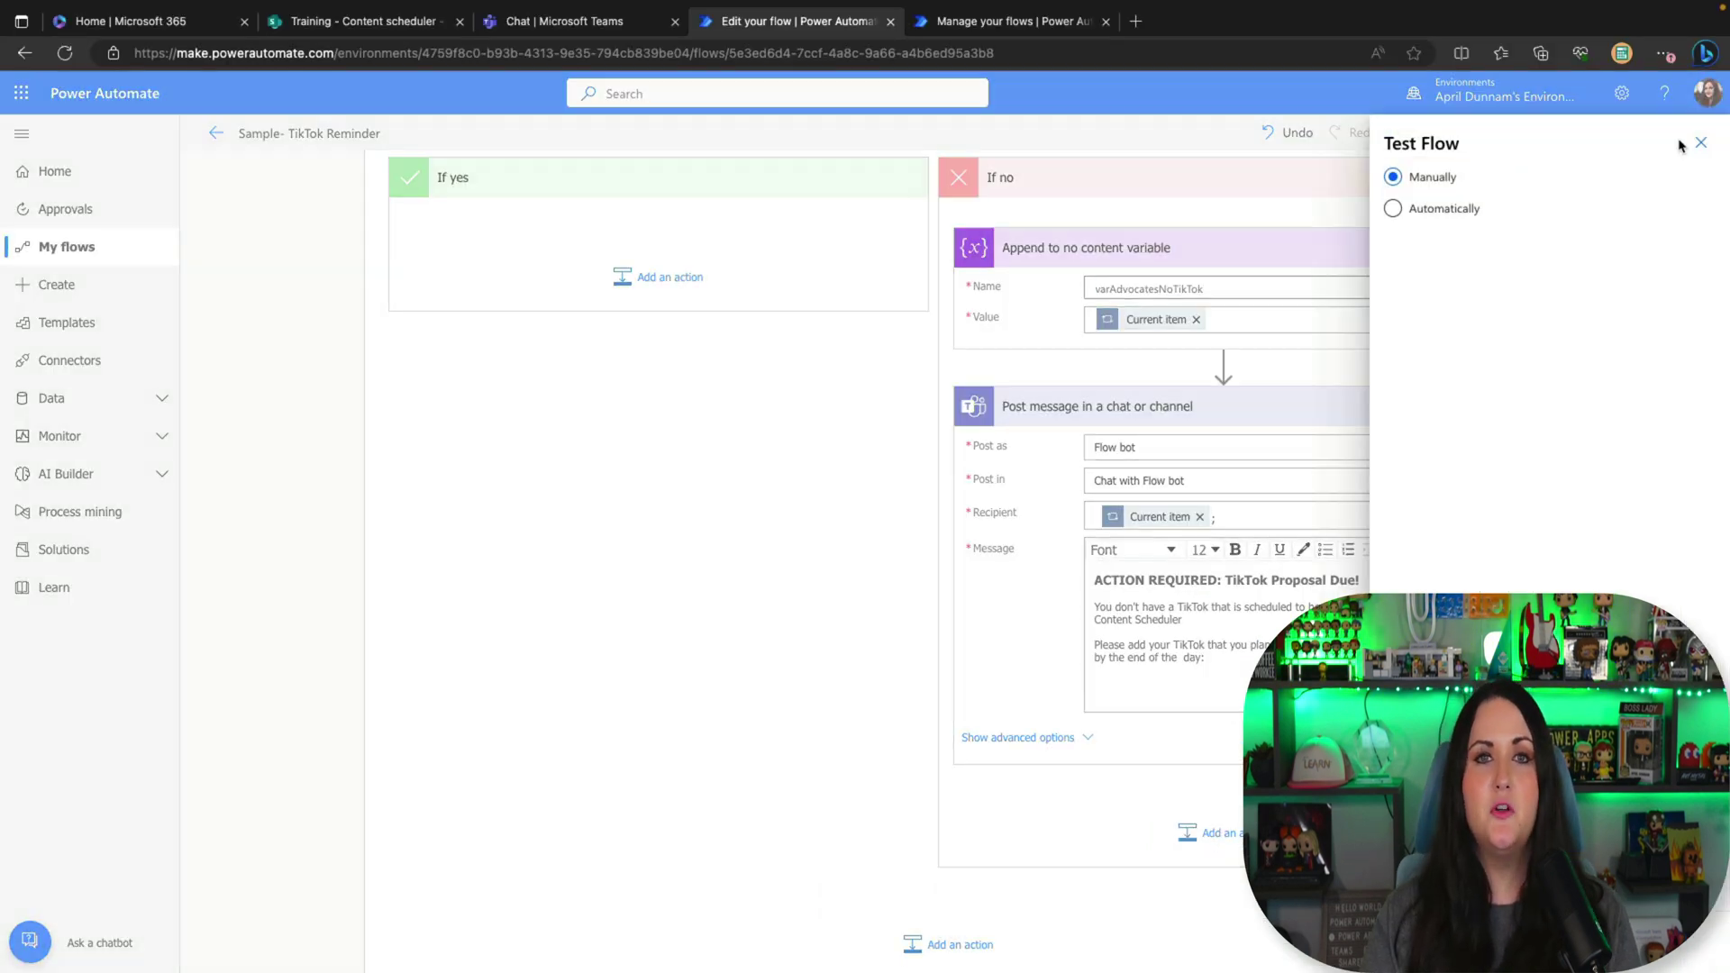
pyautogui.click(1410, 941)
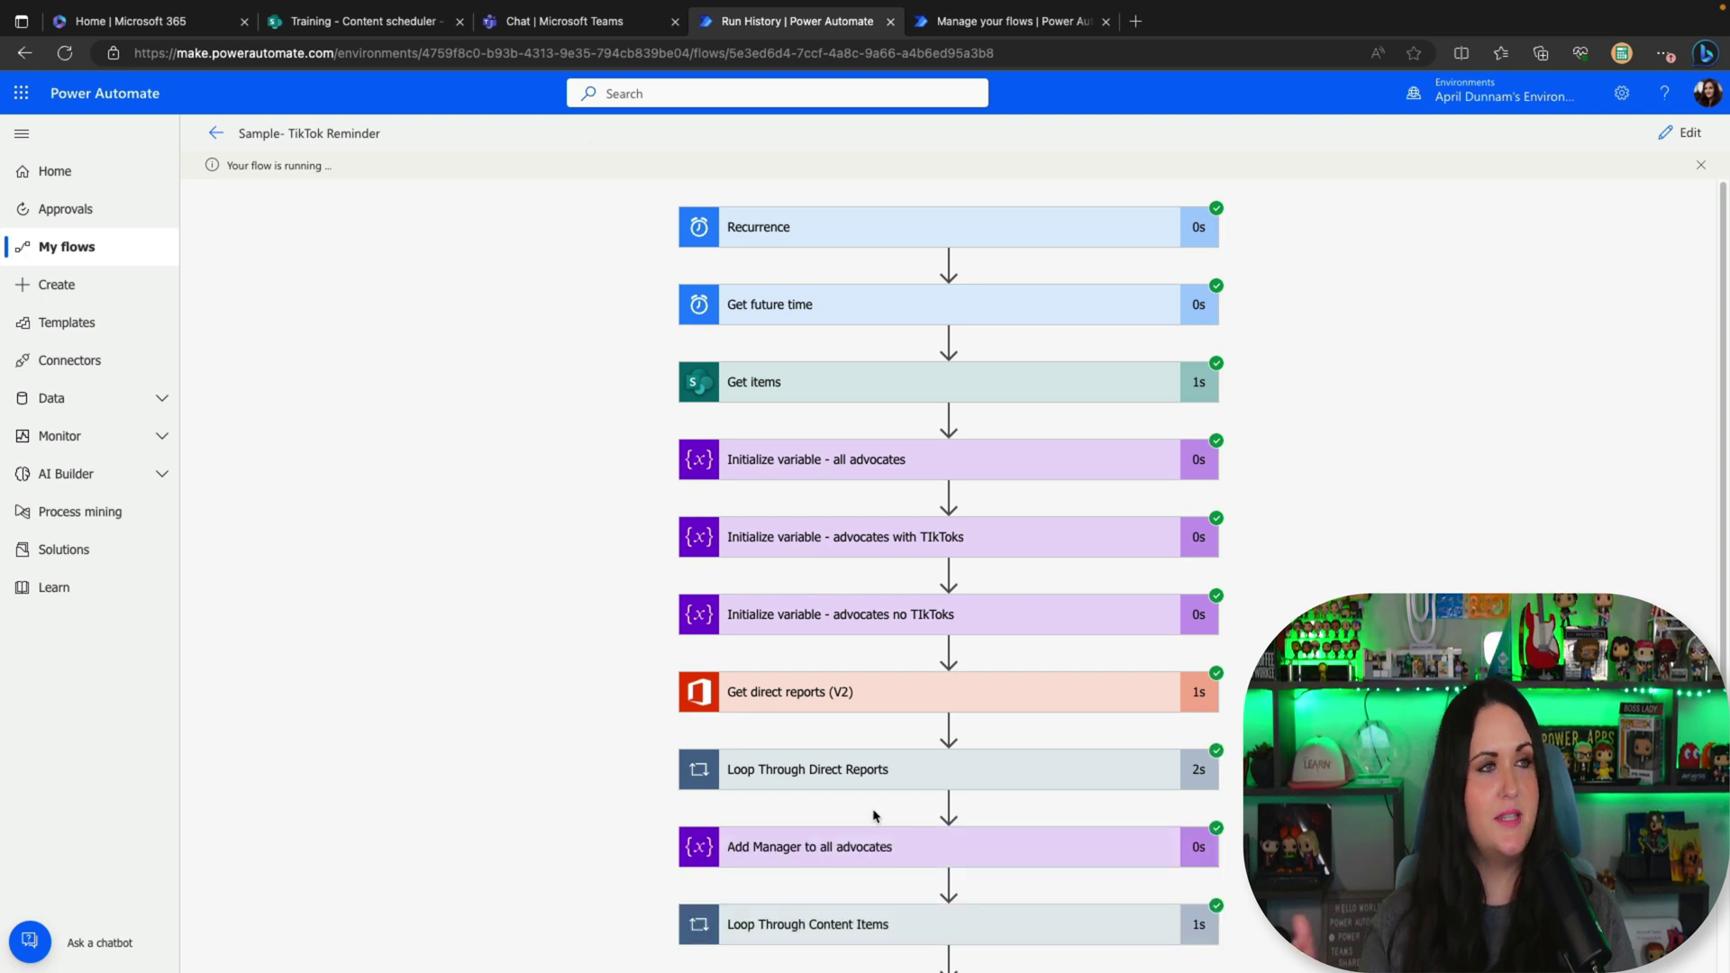
pyautogui.scroll(-1, 873, 818)
pyautogui.scroll(-1, 873, 818)
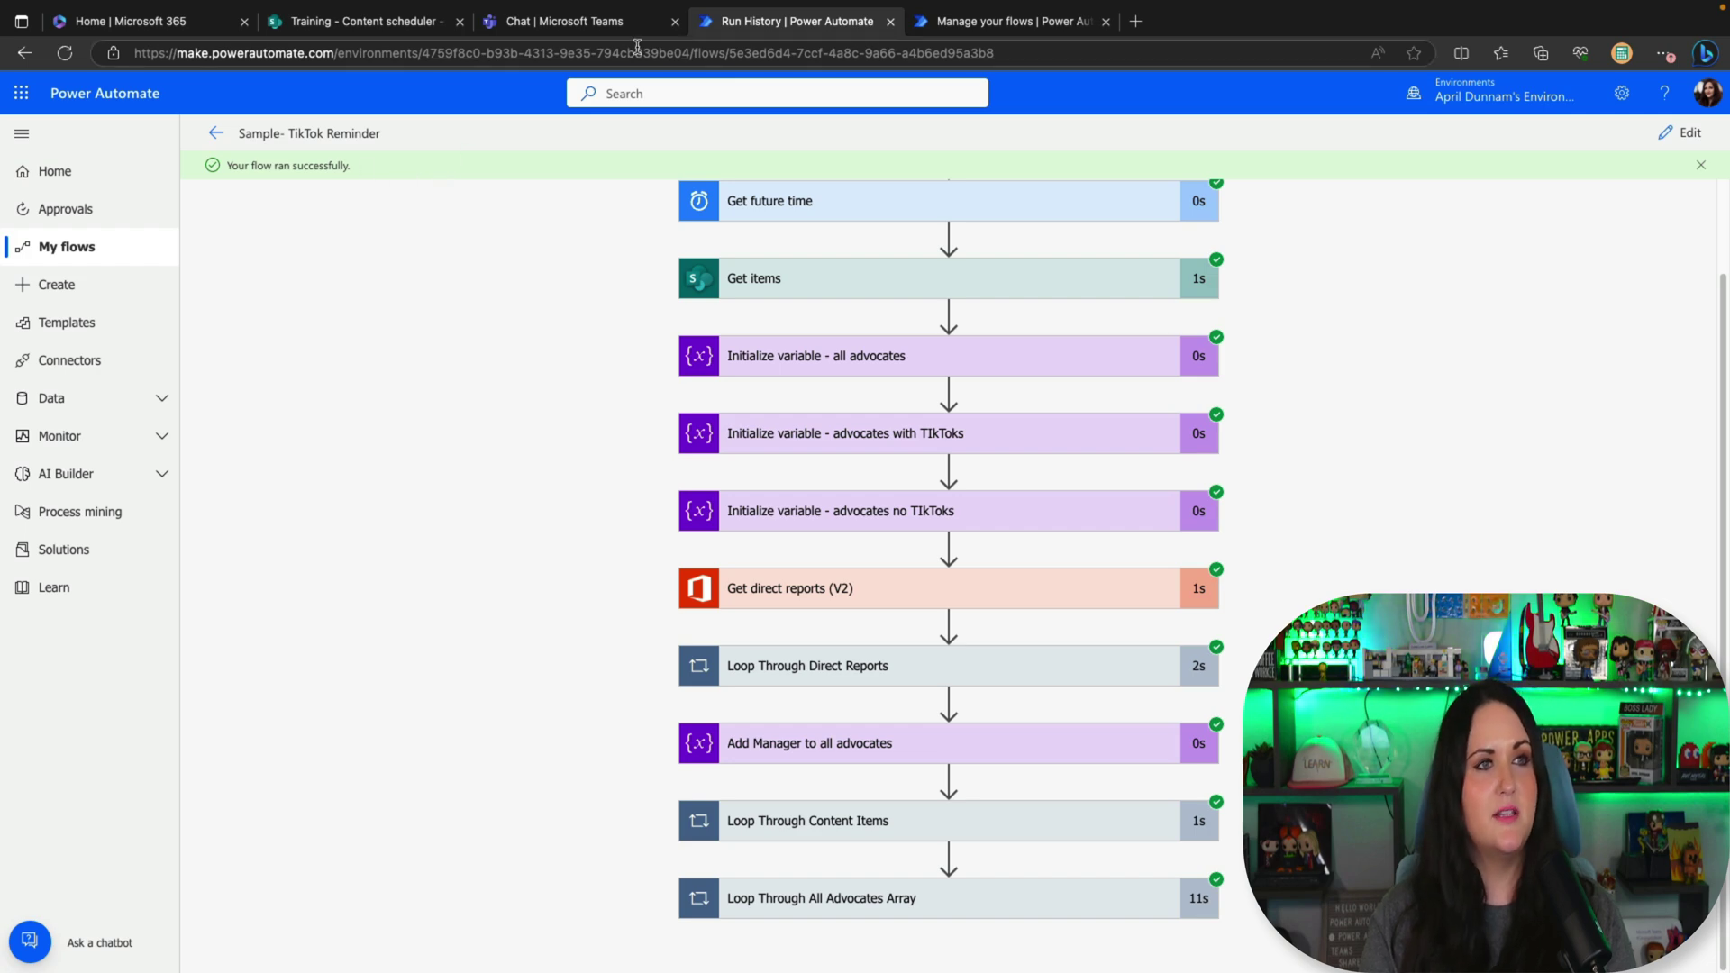
pyautogui.click(356, 21)
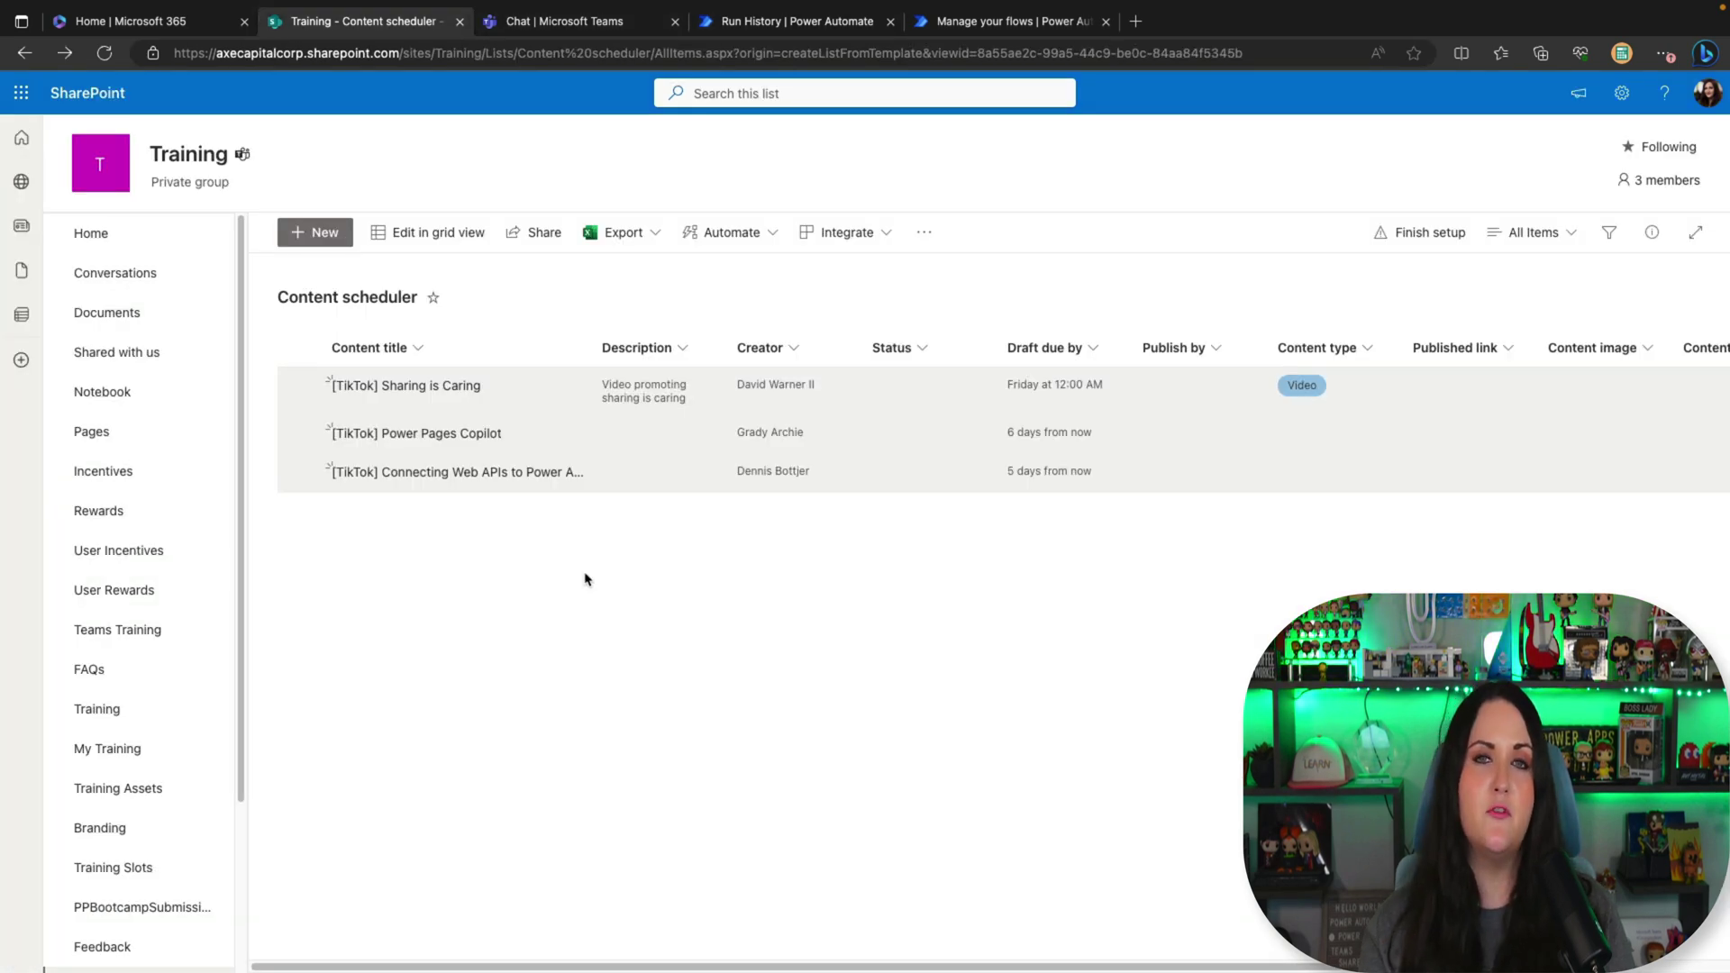
# Step: Check the 'TikTok Proposal Due!' Teams reminder, follow its Content Scheduler link, then return to Run History
pyautogui.click(556, 23)
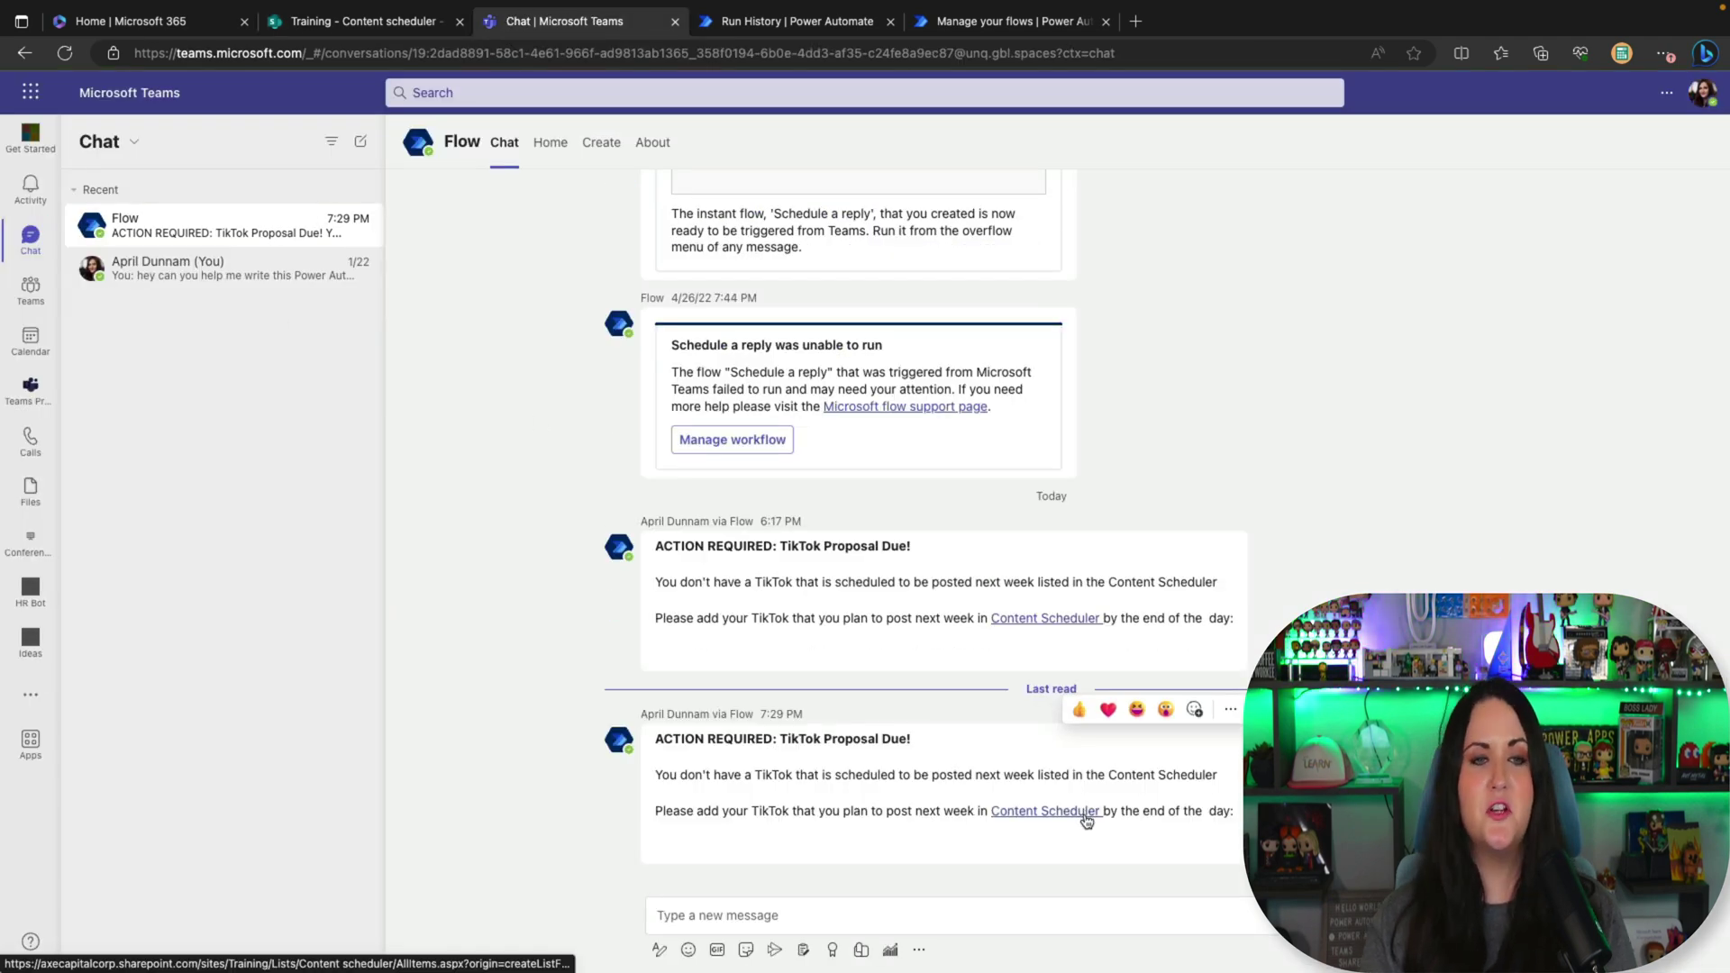
pyautogui.click(1076, 816)
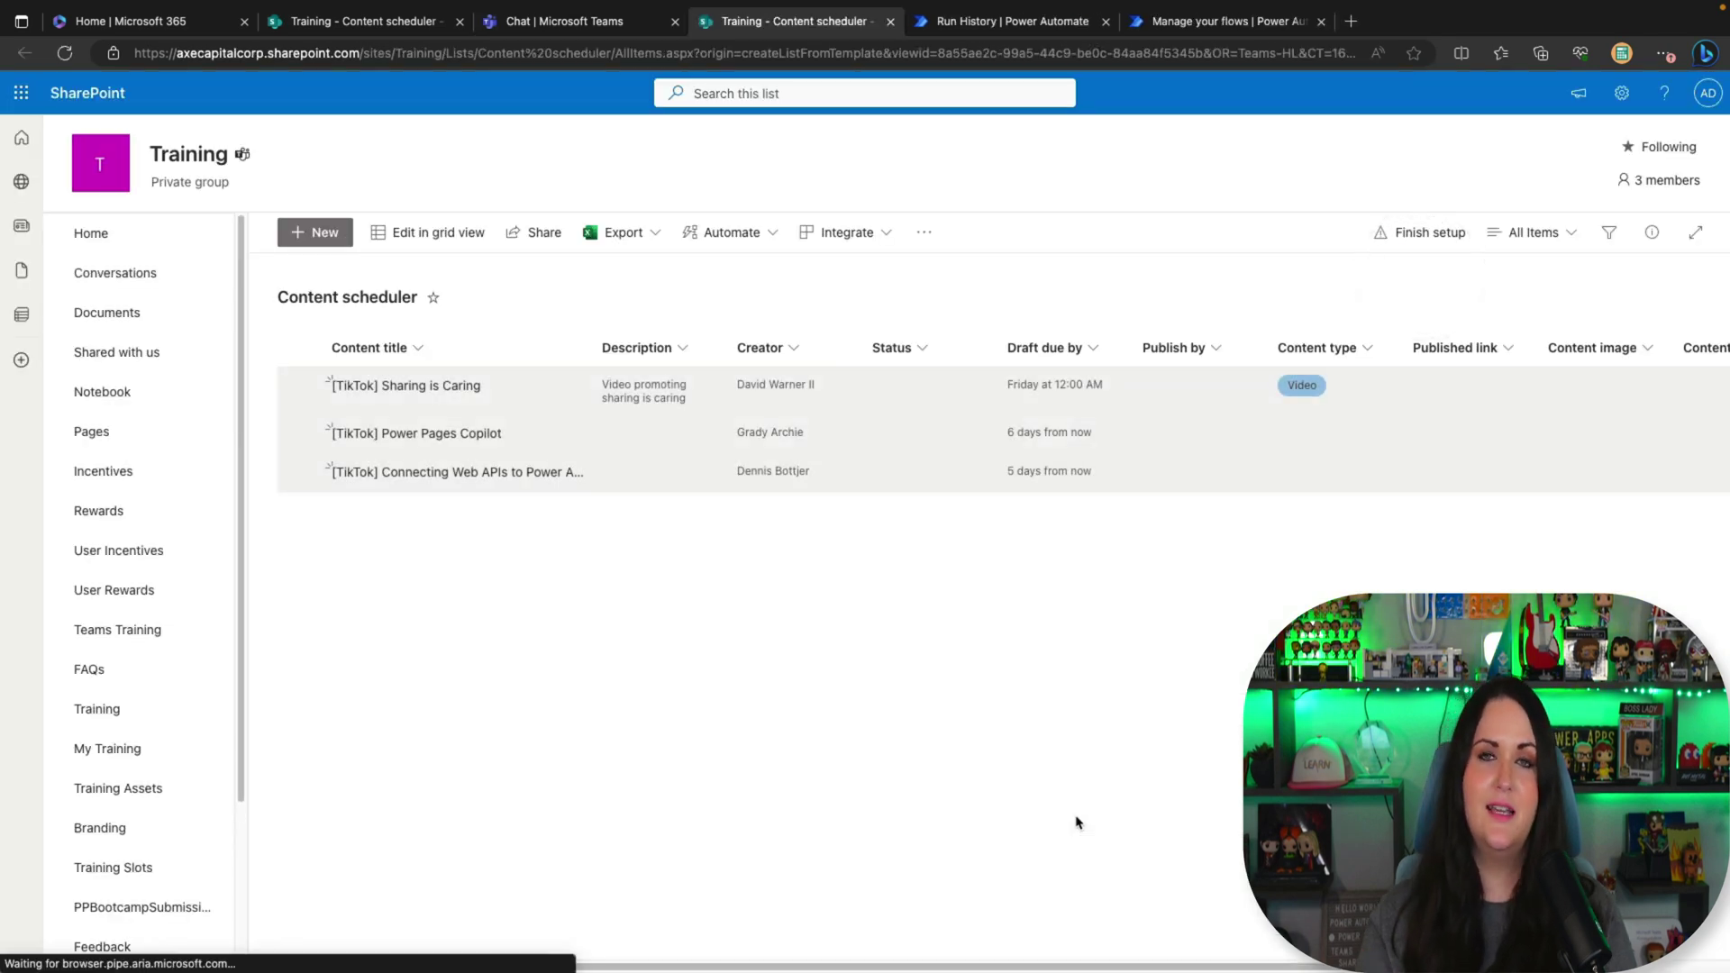
pyautogui.hotkey('ctrl', 'Tab')
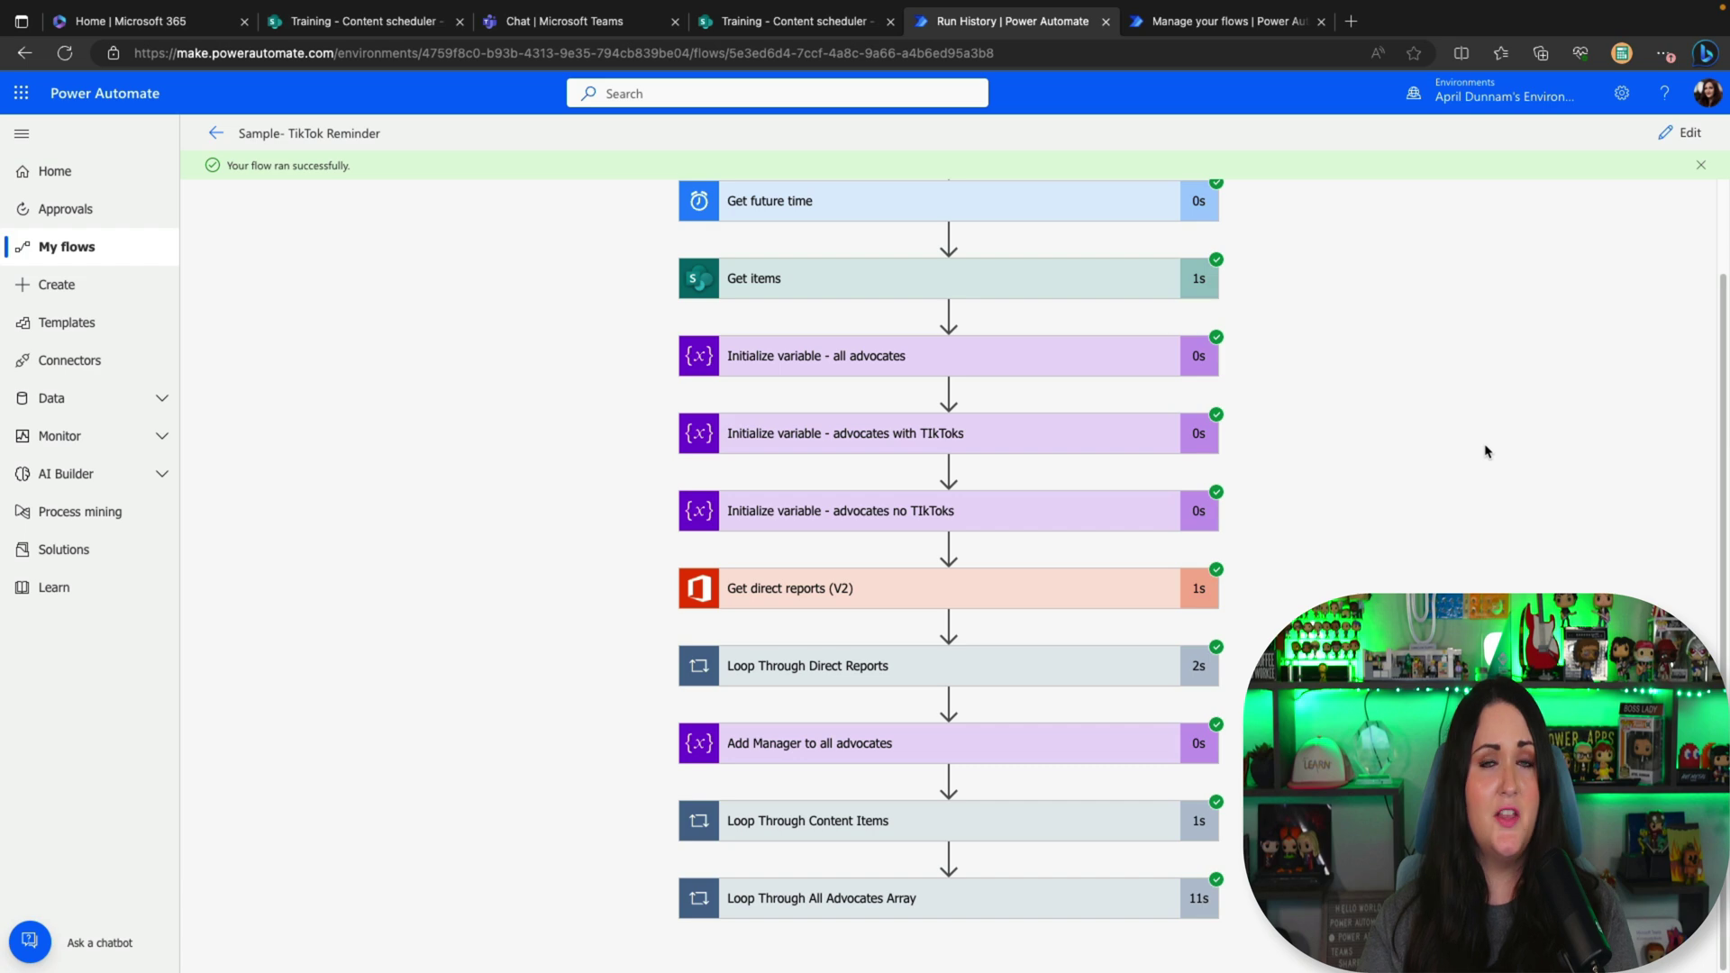